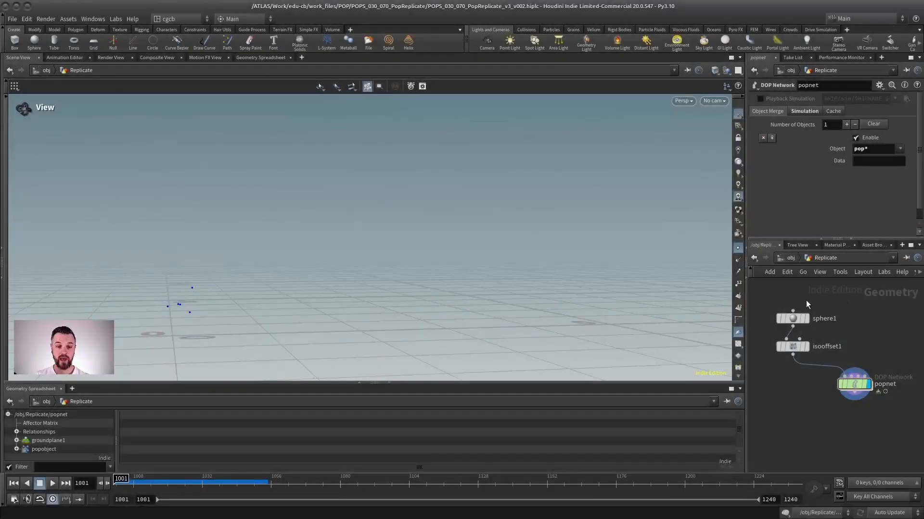
# Display the isooffset1 volume, return the display to popnet, and enter the popnet network
pyautogui.click(787, 318)
pyautogui.click(807, 347)
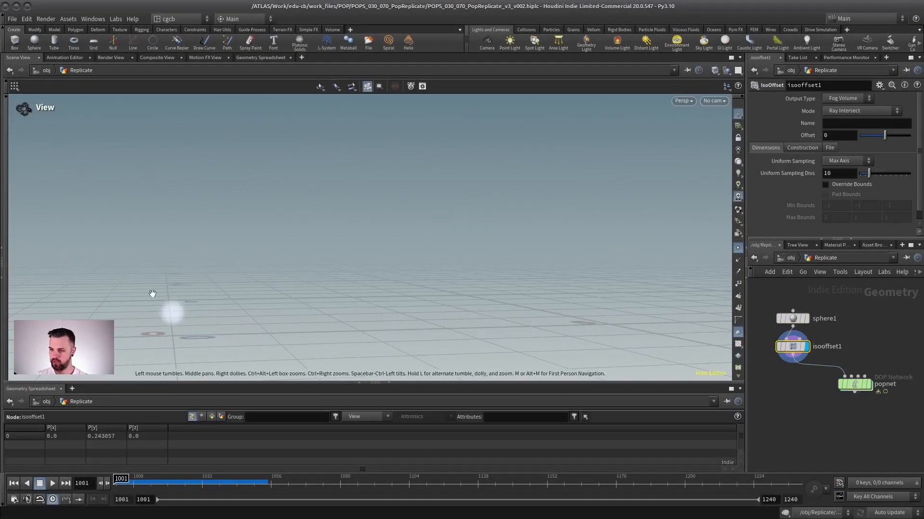
pyautogui.click(867, 385)
pyautogui.click(855, 385)
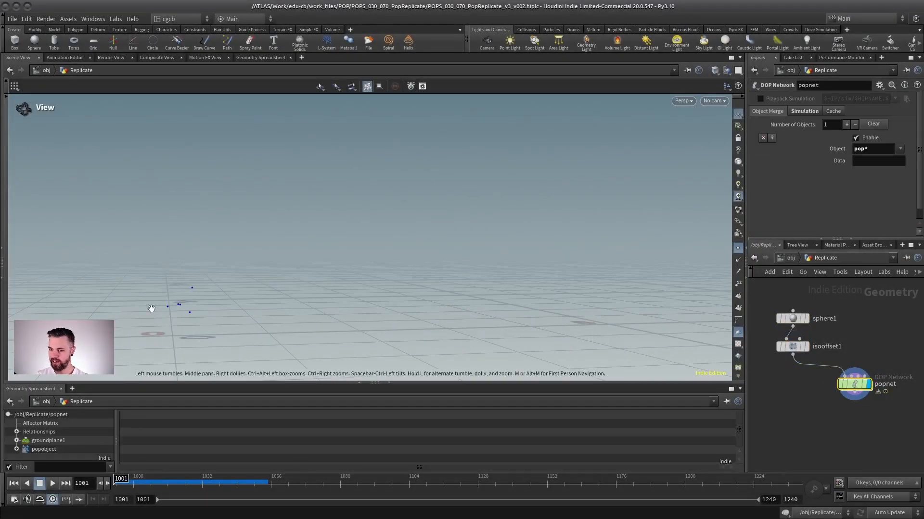
pyautogui.doubleClick(854, 383)
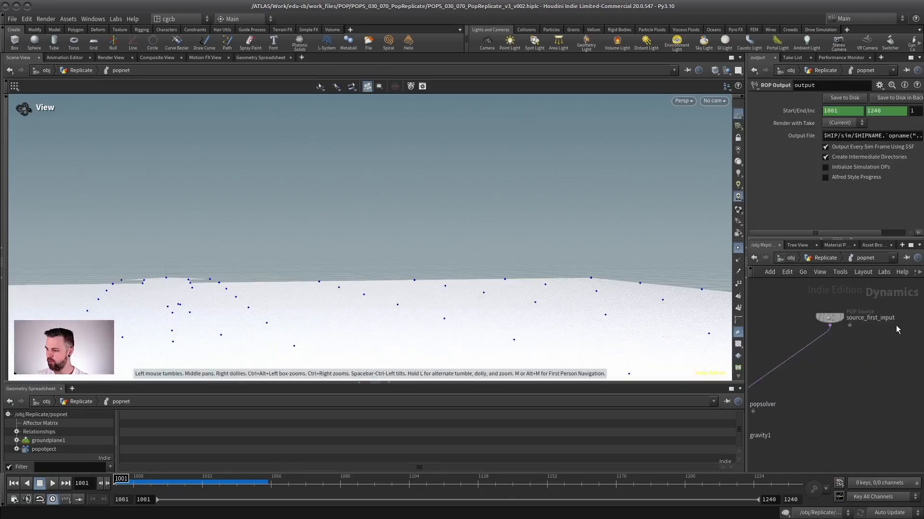
# Review the source, birth and attribute settings of the source_first_input POP Source node
pyautogui.click(828, 354)
pyautogui.moveTo(823, 378); pyautogui.dragTo(835, 376, button='middle')
pyautogui.click(761, 111)
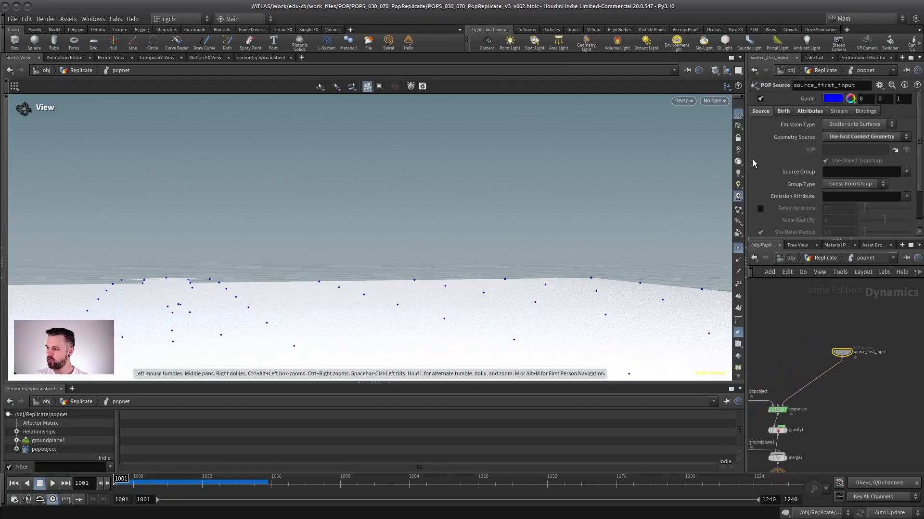
pyautogui.moveTo(746, 162); pyautogui.dragTo(711, 166)
pyautogui.scroll(3, 832, 354)
pyautogui.scroll(-4, 830, 354)
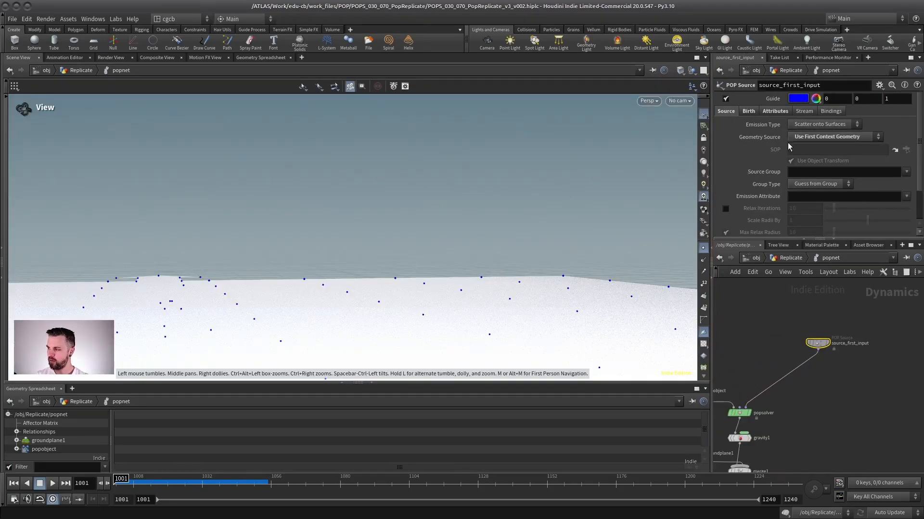
pyautogui.click(748, 111)
pyautogui.click(814, 148)
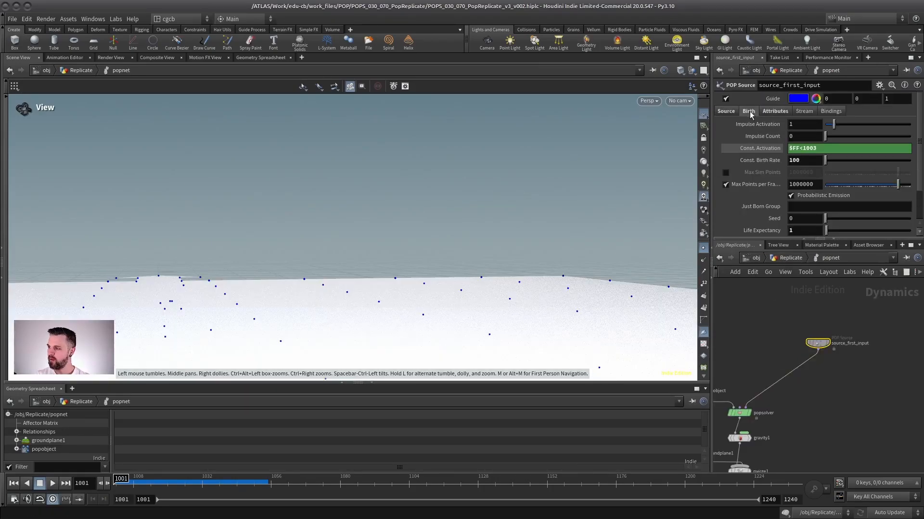
pyautogui.click(775, 111)
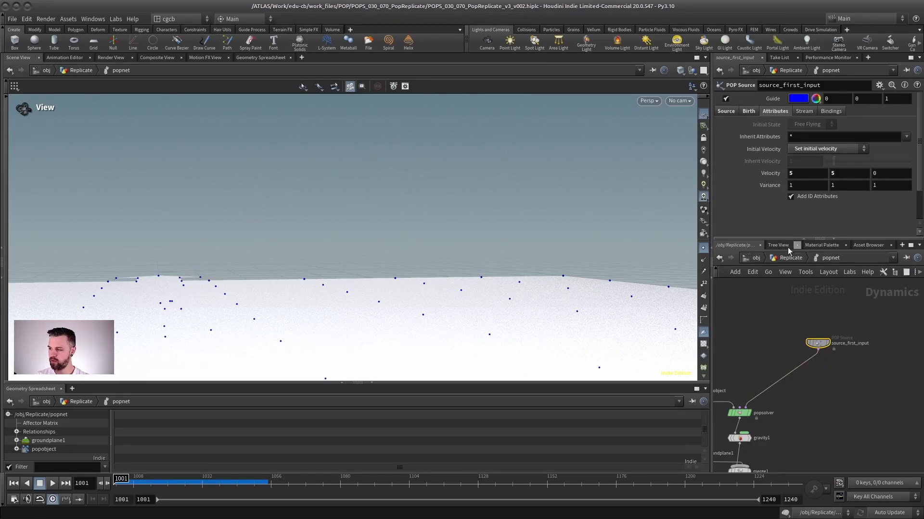
# Go back up to the Replicate network and play the source particle simulation, returning it to the first frame
pyautogui.click(786, 260)
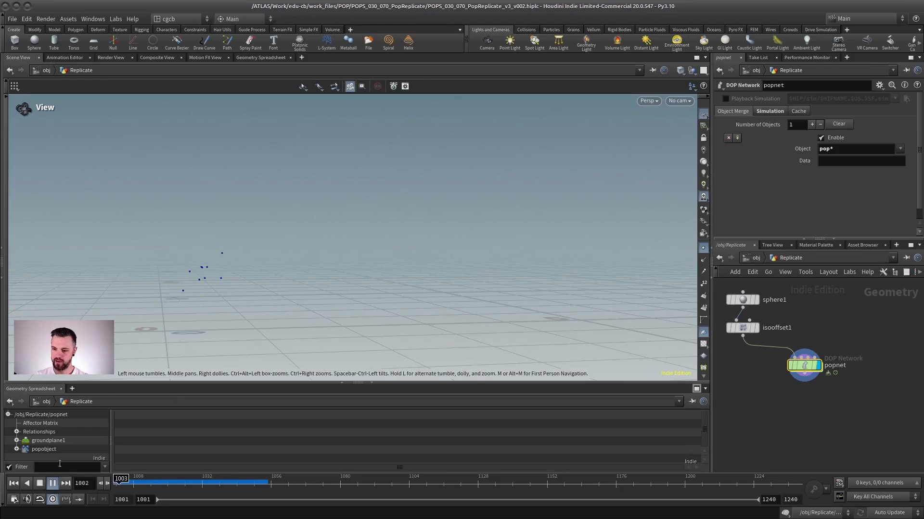
pyautogui.click(42, 484)
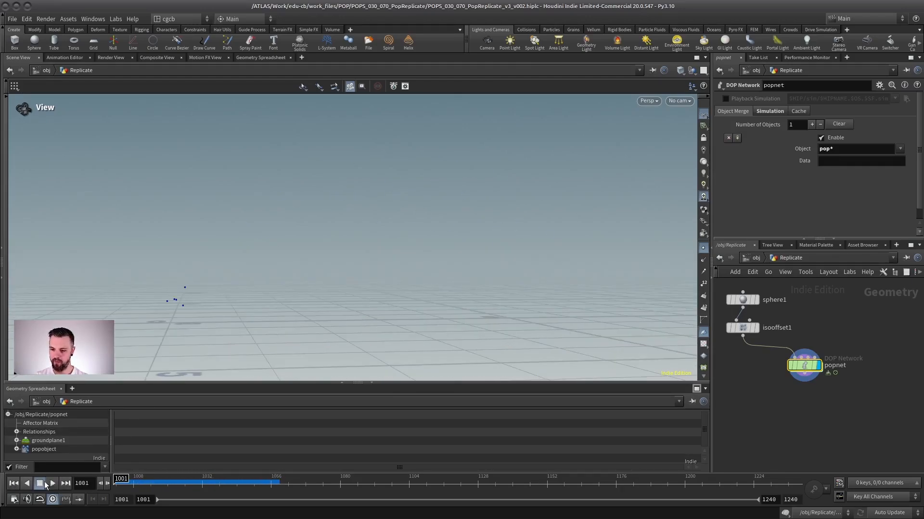
pyautogui.click(40, 484)
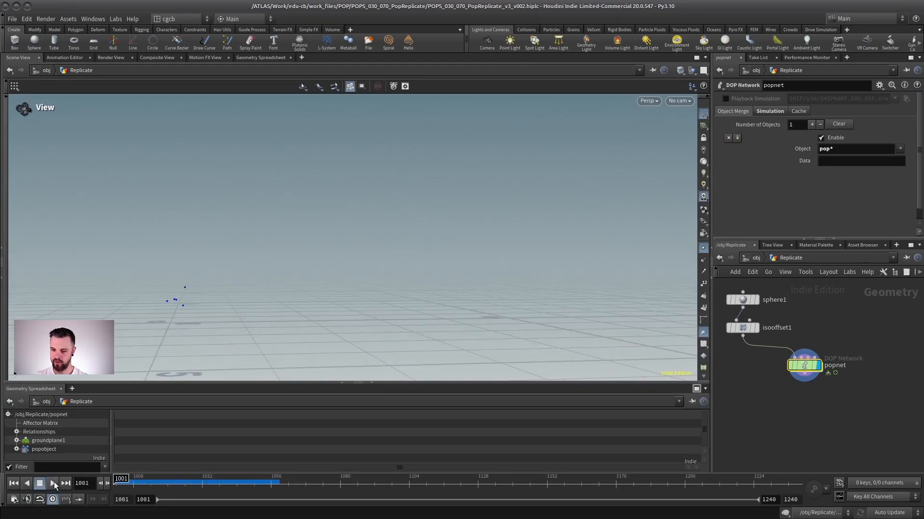
pyautogui.click(53, 483)
pyautogui.click(40, 484)
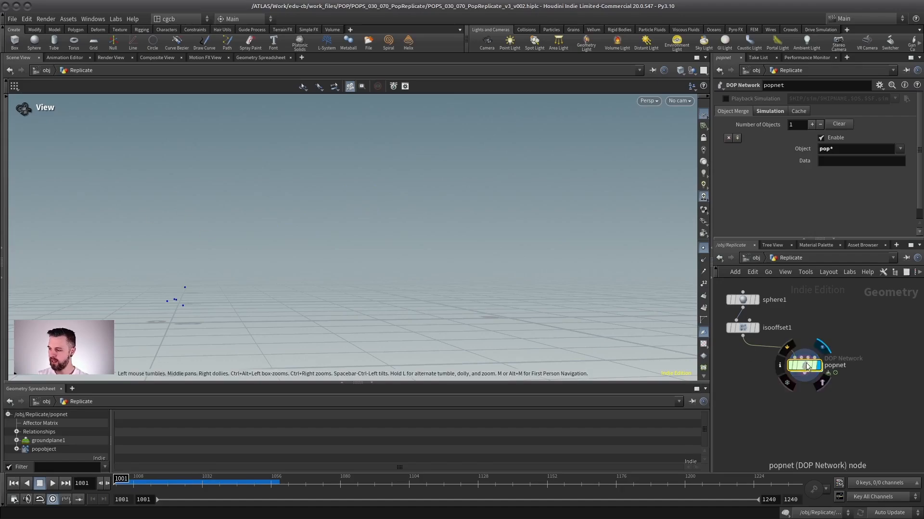
pyautogui.moveTo(206, 295); pyautogui.dragTo(240, 292)
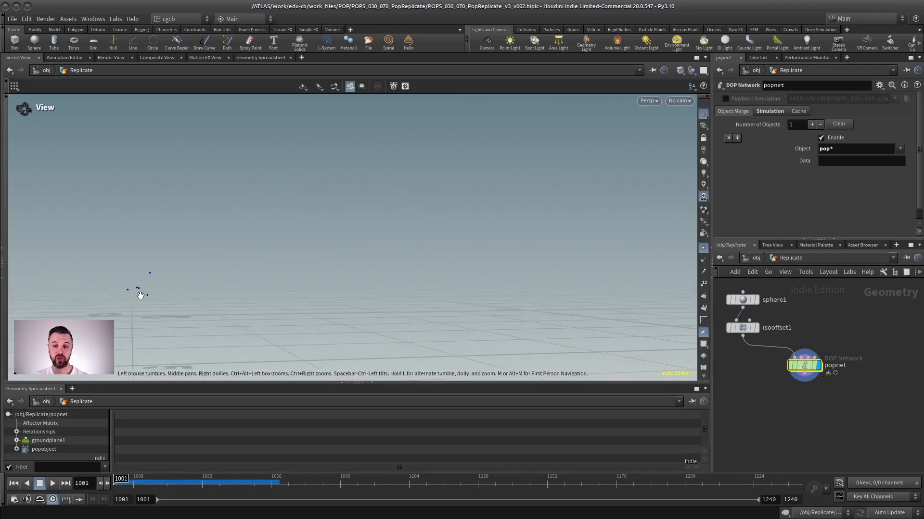
# Inside popnet, insert a POP Replicate node on the wire between source_first_input and popsolver
pyautogui.doubleClick(804, 364)
pyautogui.press('Tab')
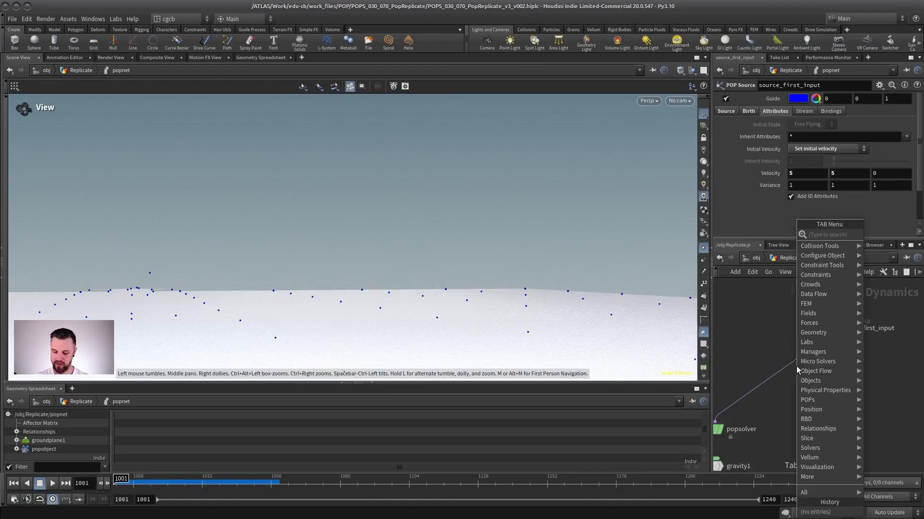
pyautogui.write('pop repl')
pyautogui.press('Return')
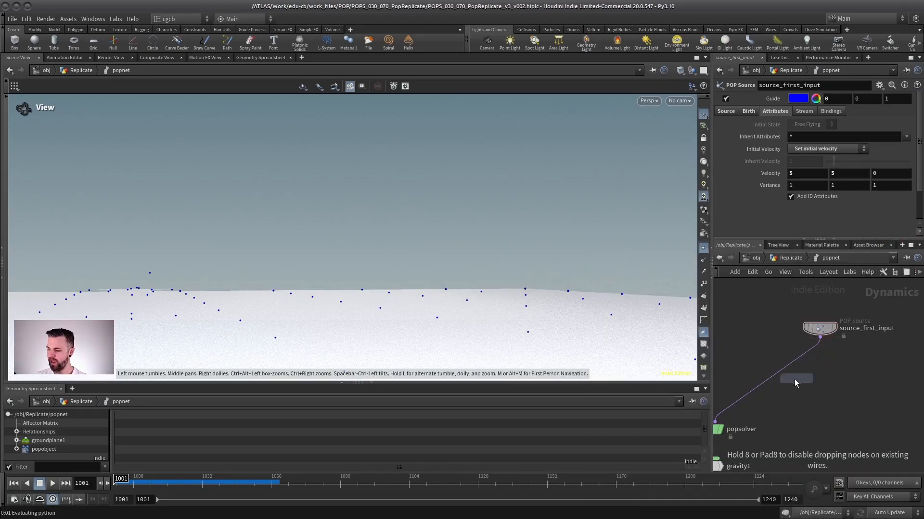
pyautogui.click(798, 377)
pyautogui.moveTo(806, 376); pyautogui.dragTo(820, 379)
# Turn off Display Proxy Geometry on the groundplane1 node
pyautogui.press('h')
pyautogui.moveTo(822, 380); pyautogui.dragTo(862, 370, button='middle')
pyautogui.click(764, 395)
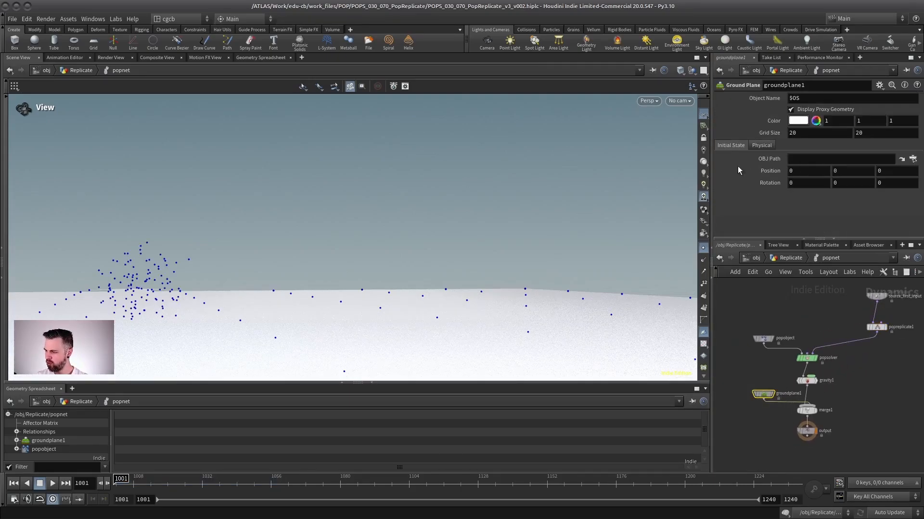
pyautogui.click(805, 110)
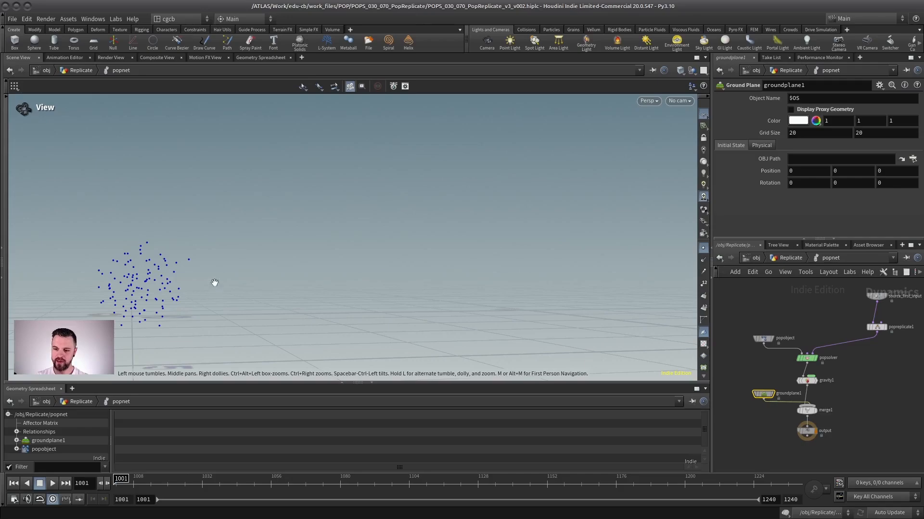
pyautogui.moveTo(215, 283); pyautogui.dragTo(237, 239)
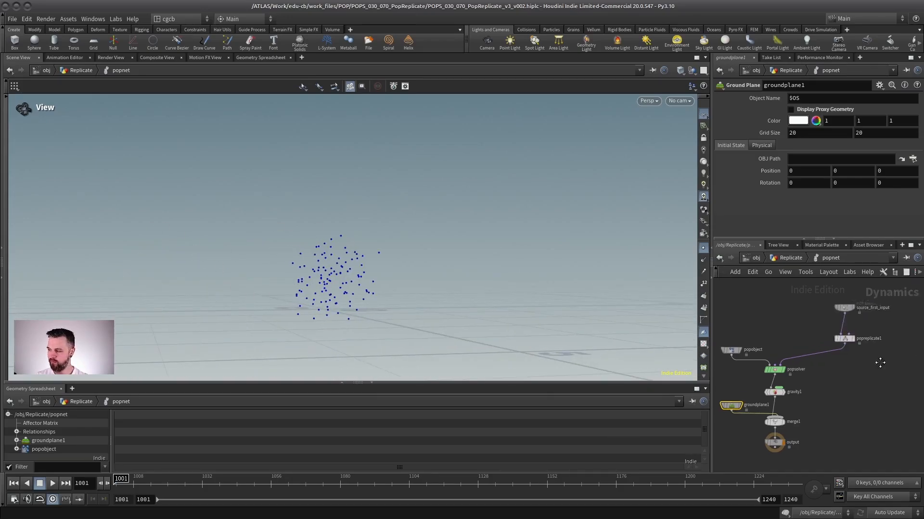
# Select the popreplicate1 node to show its parameters
pyautogui.scroll(5, 833, 377)
pyautogui.click(835, 376)
pyautogui.click(836, 377)
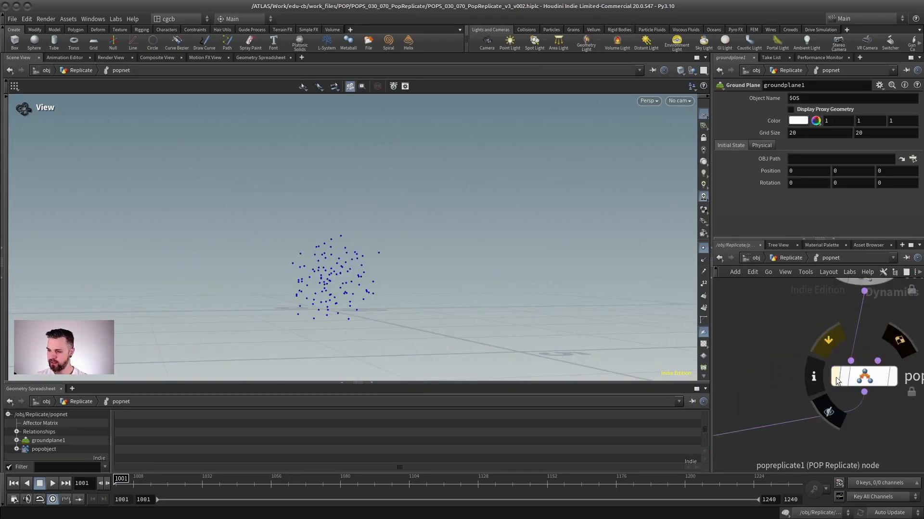
pyautogui.click(837, 377)
pyautogui.click(838, 376)
pyautogui.moveTo(805, 332); pyautogui.dragTo(718, 332, button='middle')
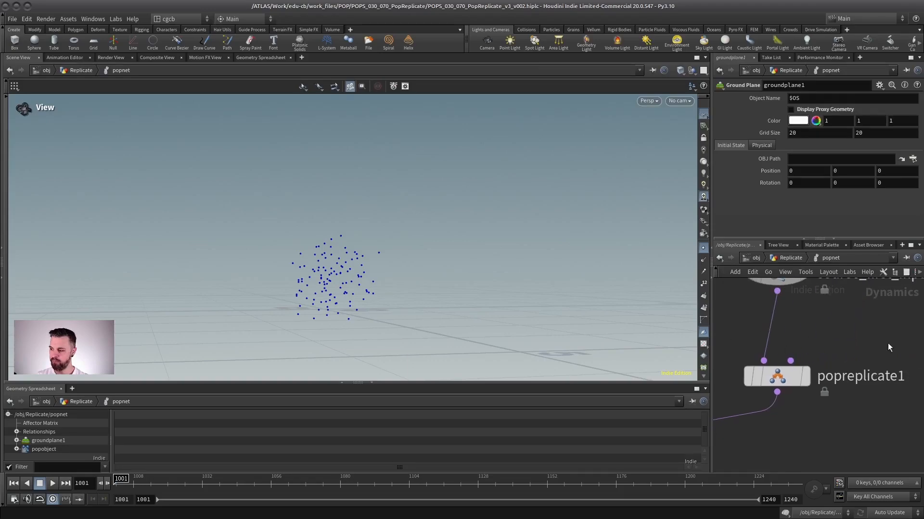
pyautogui.click(794, 377)
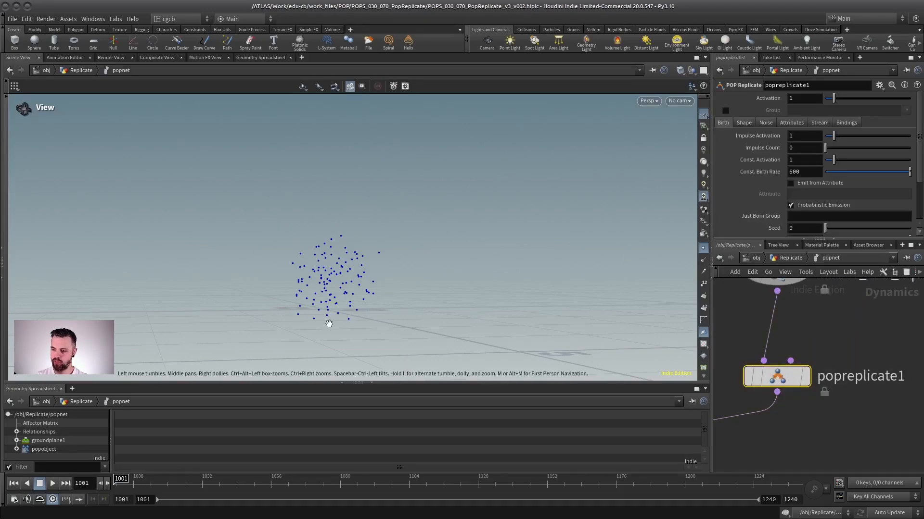
# Play the replicated particle simulation twice, returning to the first frame after each run
pyautogui.moveTo(329, 323); pyautogui.dragTo(197, 270)
pyautogui.click(53, 484)
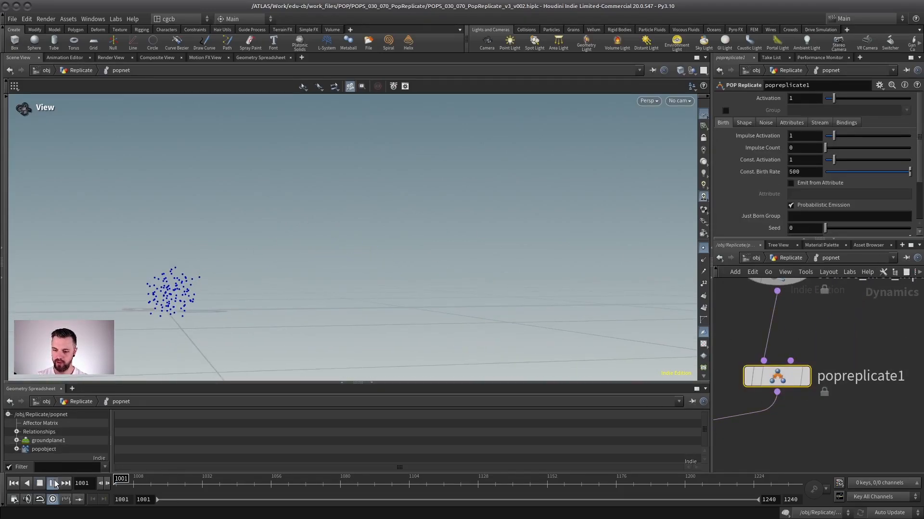
pyautogui.click(39, 483)
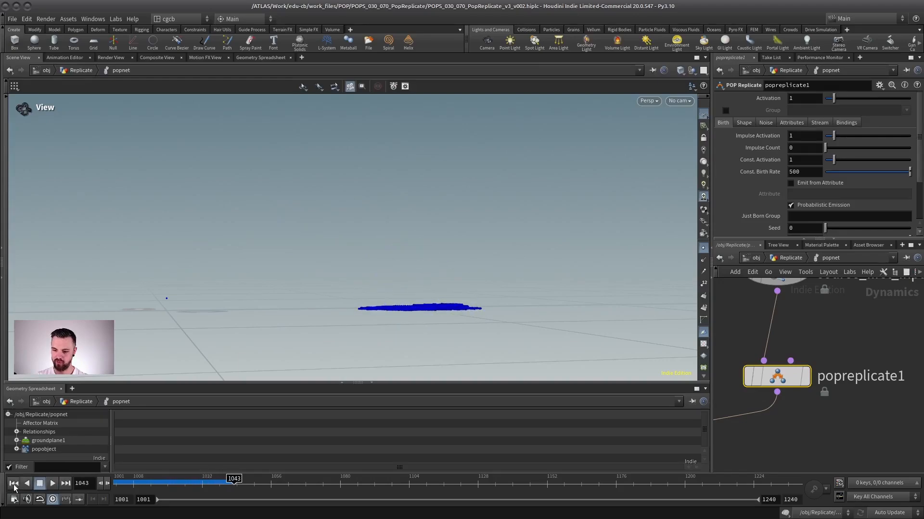
pyautogui.click(13, 484)
pyautogui.scroll(-2, 853, 396)
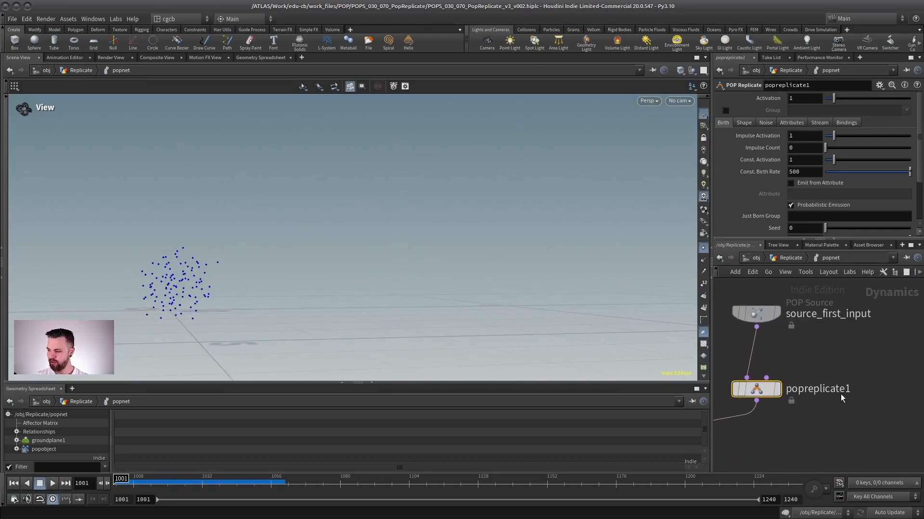
pyautogui.scroll(-2, 851, 394)
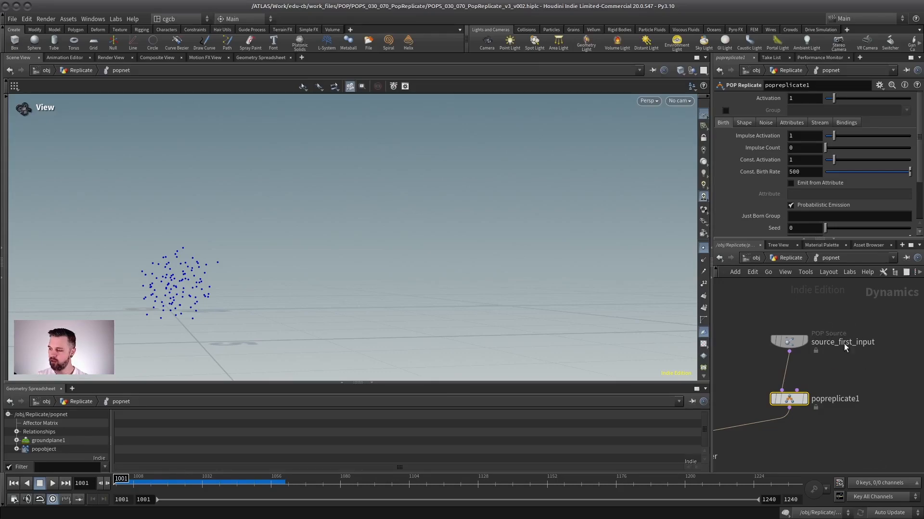
pyautogui.scroll(2, 820, 351)
pyautogui.moveTo(782, 328)
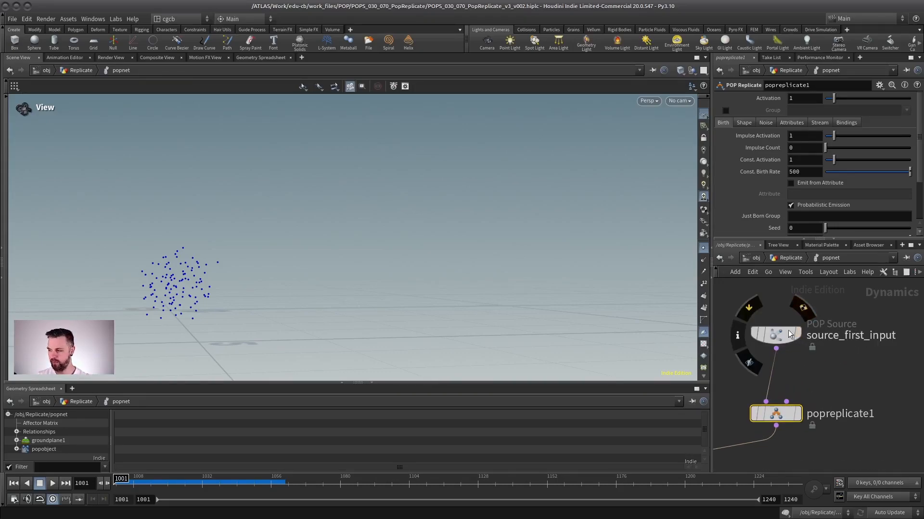
pyautogui.click(53, 483)
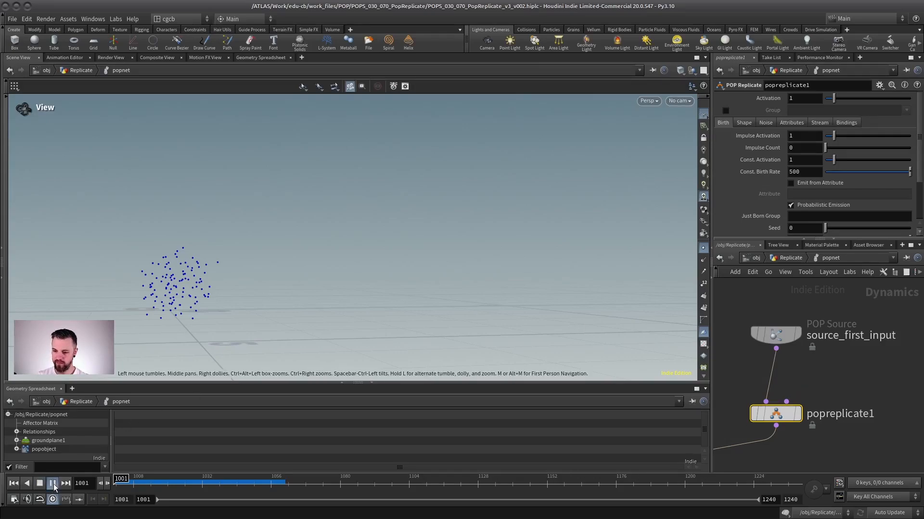
pyautogui.hotkey('ctrl', 'Up')
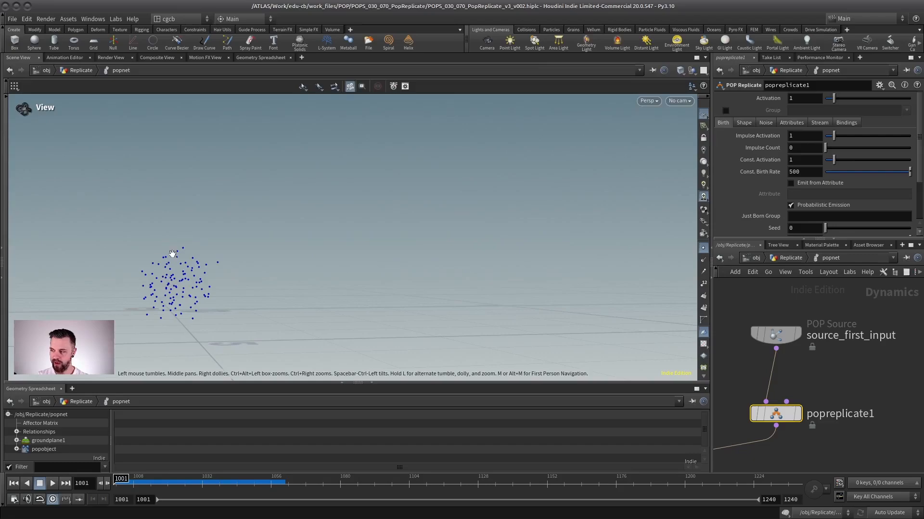
# Try the Grid shape for popreplicate1's replicated points and restore the Sphere shape
pyautogui.click(744, 122)
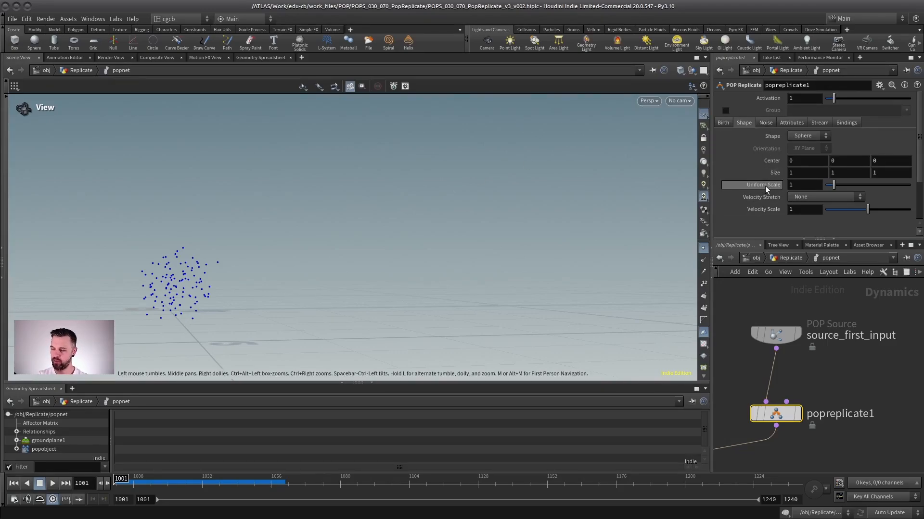
pyautogui.click(811, 137)
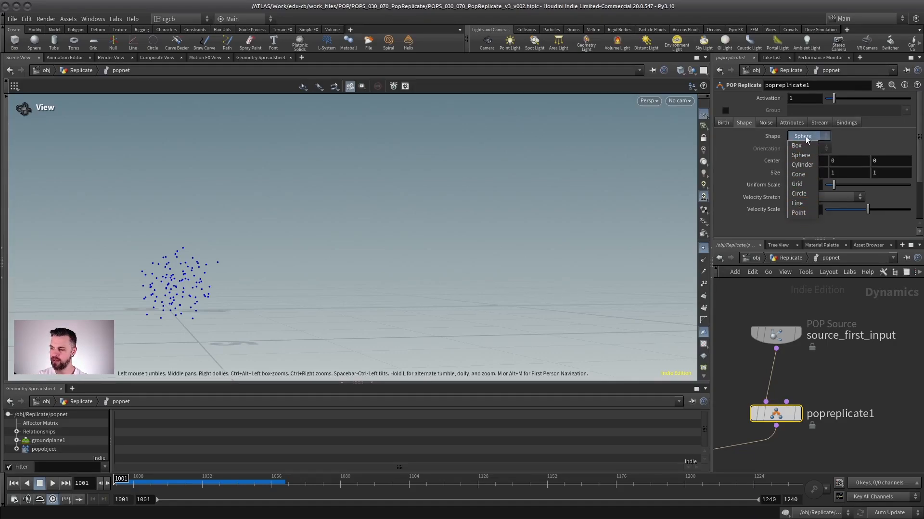
pyautogui.click(803, 183)
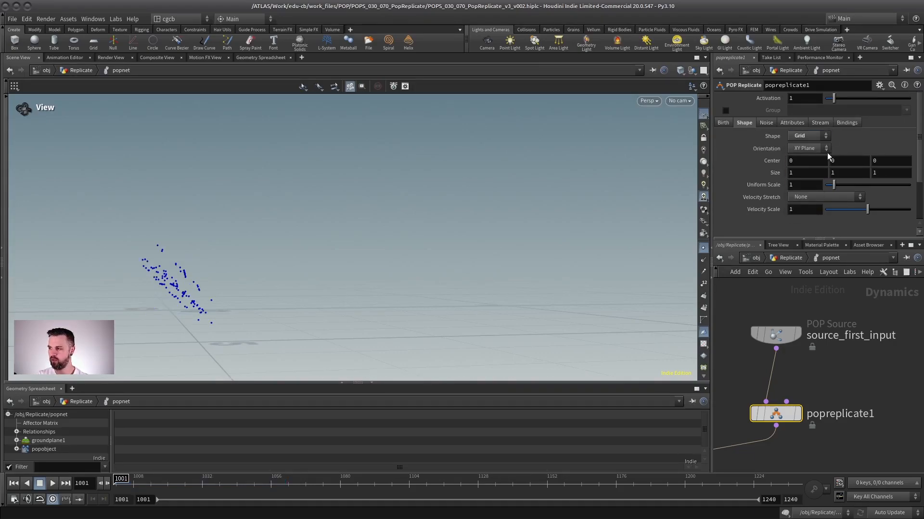
pyautogui.click(821, 136)
pyautogui.click(809, 155)
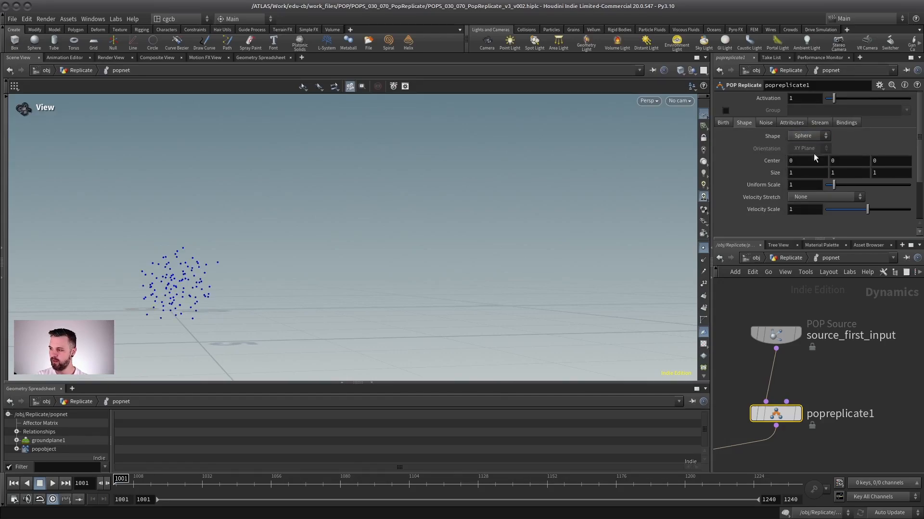
# Try a smaller uniform scale of about 0.06 for the replicate sphere, raise it again, and restore it to 1
pyautogui.moveTo(834, 187); pyautogui.dragTo(825, 188)
pyautogui.moveTo(237, 251); pyautogui.dragTo(259, 272, button='right')
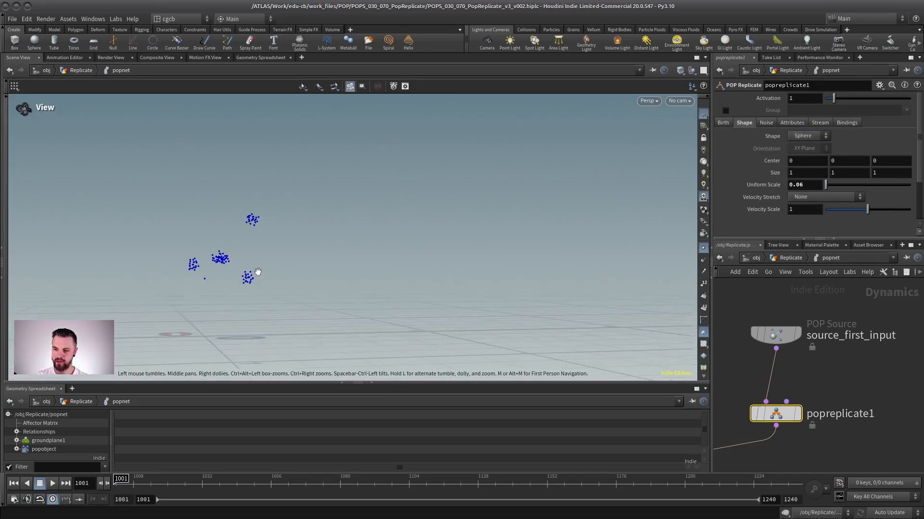
pyautogui.moveTo(826, 187); pyautogui.dragTo(833, 189)
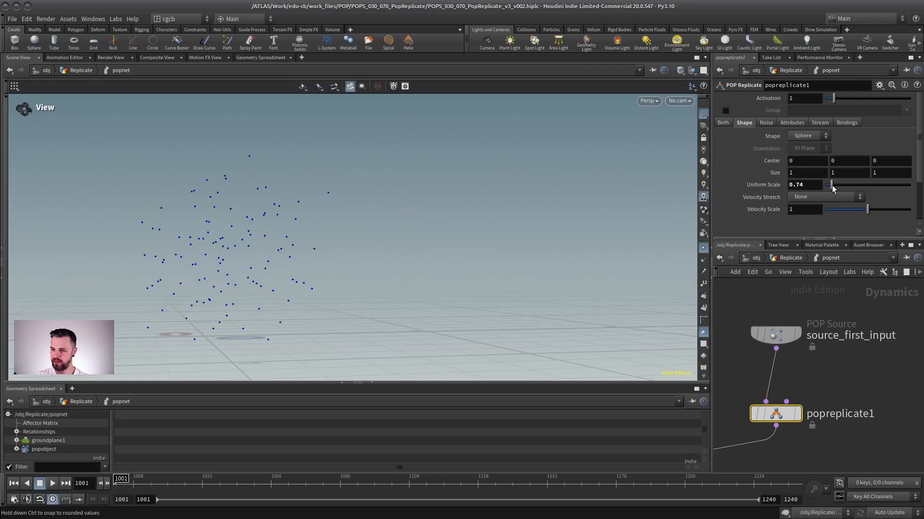
pyautogui.doubleClick(813, 186)
pyautogui.write('1')
pyautogui.press('Tab')
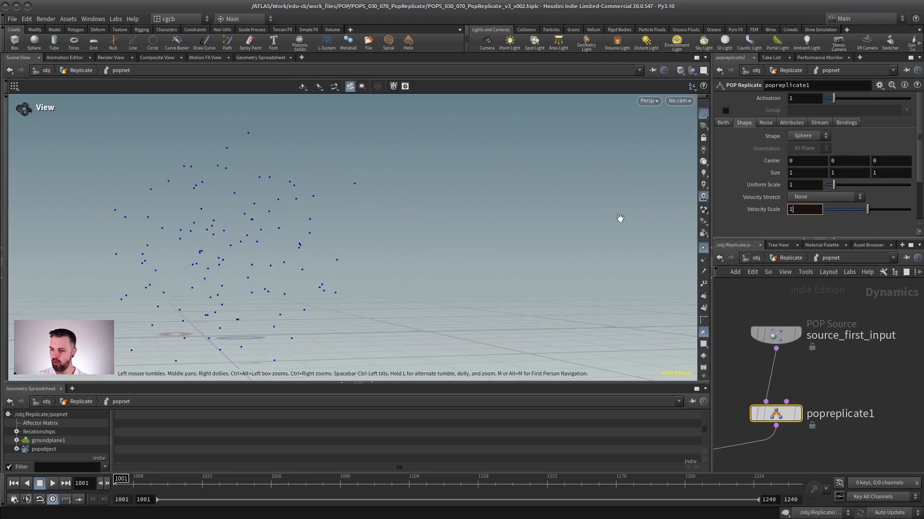
pyautogui.moveTo(367, 232); pyautogui.dragTo(278, 263, button='right')
pyautogui.moveTo(278, 264); pyautogui.dragTo(293, 227)
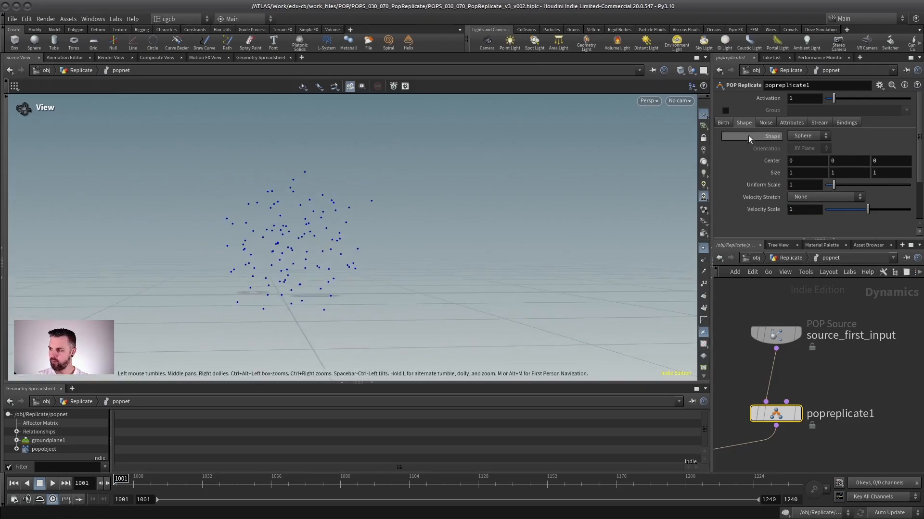
# Try different constant birth rates for popreplicate1, and finally set Const. Birth Rate to 0
pyautogui.click(719, 123)
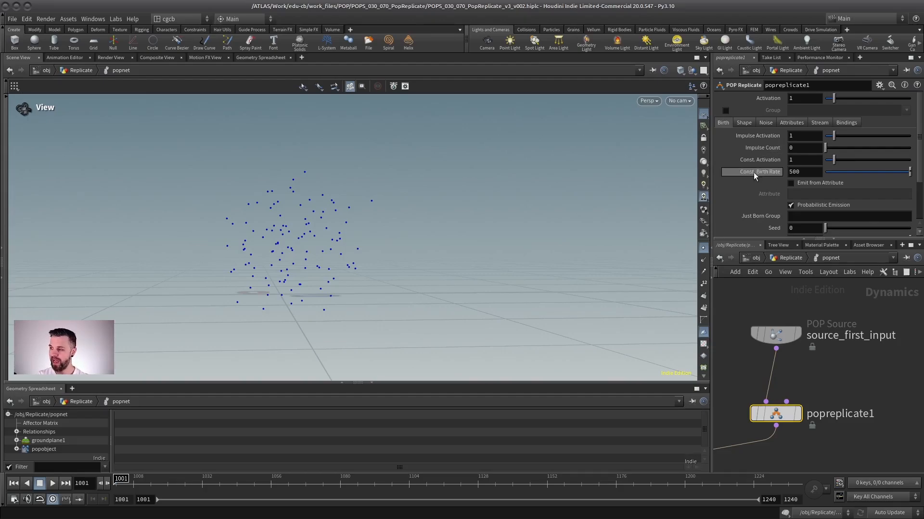
pyautogui.moveTo(905, 174)
pyautogui.mouseDown()
pyautogui.moveTo(853, 172)
pyautogui.moveTo(920, 171)
pyautogui.mouseUp()
pyautogui.moveTo(801, 174); pyautogui.dragTo(813, 140, button='middle')
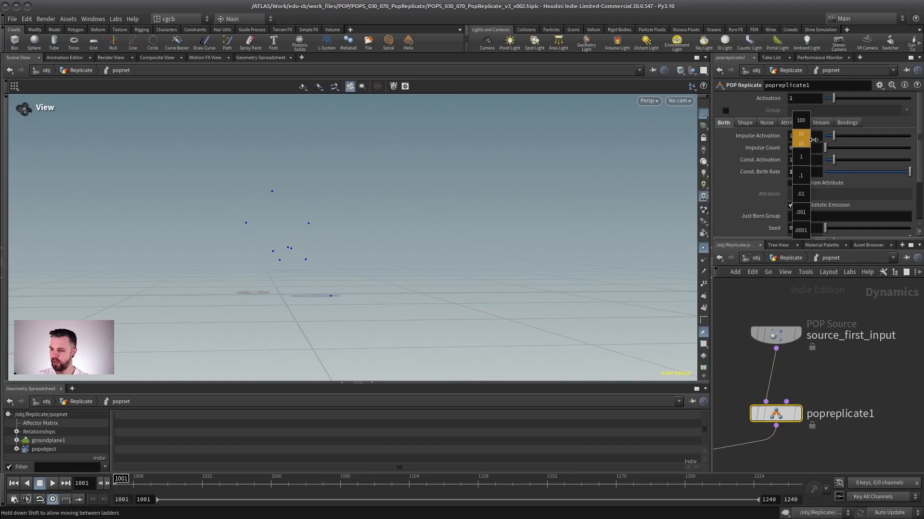
pyautogui.moveTo(910, 127); pyautogui.dragTo(920, 127, button='middle')
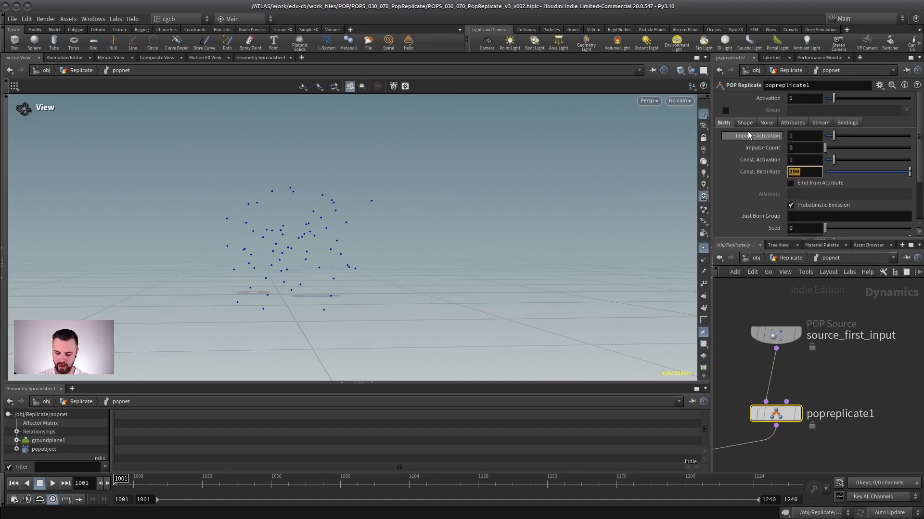
pyautogui.write('0')
pyautogui.press('Return')
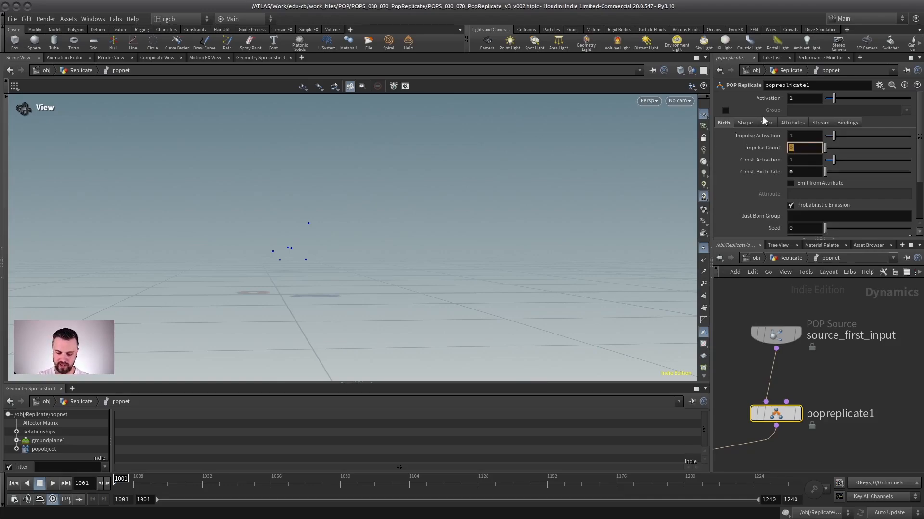
# Try an Impulse Count of 5 for popreplicate1 and raise it to 10
pyautogui.write('5')
pyautogui.press('Return')
pyautogui.moveTo(870, 151); pyautogui.dragTo(912, 148)
pyautogui.moveTo(353, 225); pyautogui.dragTo(270, 251)
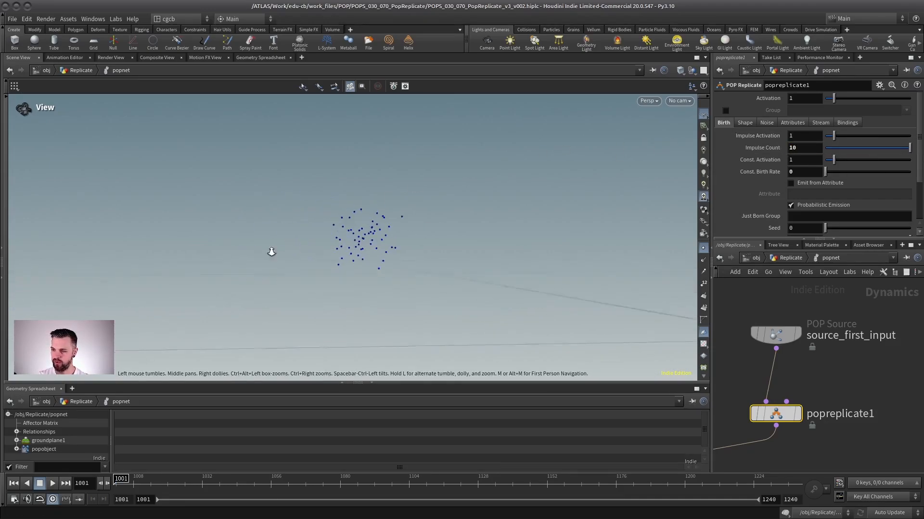
# Reduce the Uniform Scale of popreplicate1's sphere shape to 0.11
pyautogui.click(745, 123)
pyautogui.moveTo(831, 186); pyautogui.dragTo(826, 187)
pyautogui.moveTo(337, 266); pyautogui.dragTo(153, 261, button='middle')
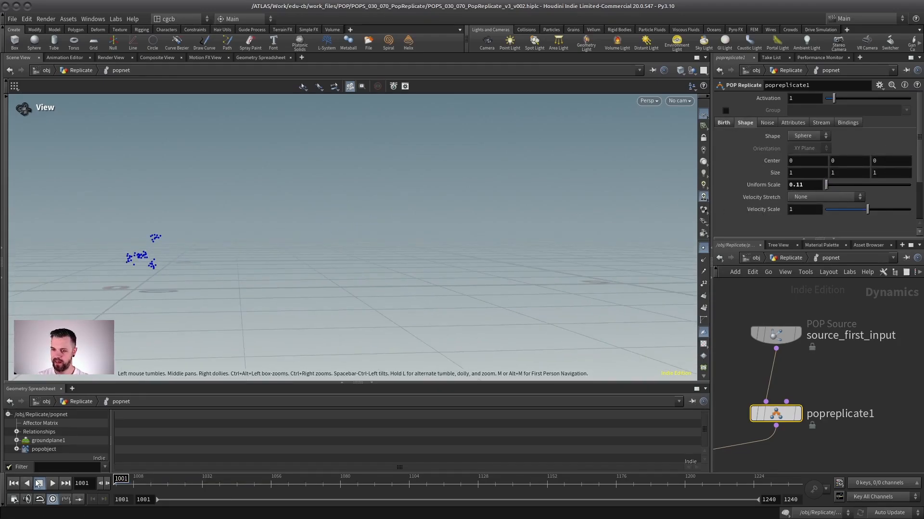
# Play the replicated particles, replay them from the first frame, and scrub to frame 1022
pyautogui.click(53, 483)
pyautogui.moveTo(337, 283); pyautogui.dragTo(132, 312, button='middle')
pyautogui.click(14, 484)
pyautogui.click(55, 486)
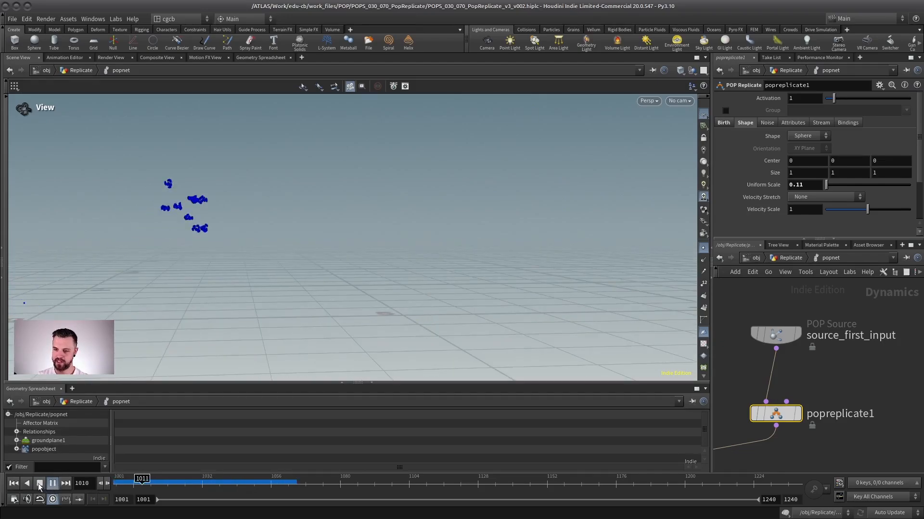
pyautogui.click(54, 485)
pyautogui.moveTo(320, 270); pyautogui.dragTo(423, 262, button='middle')
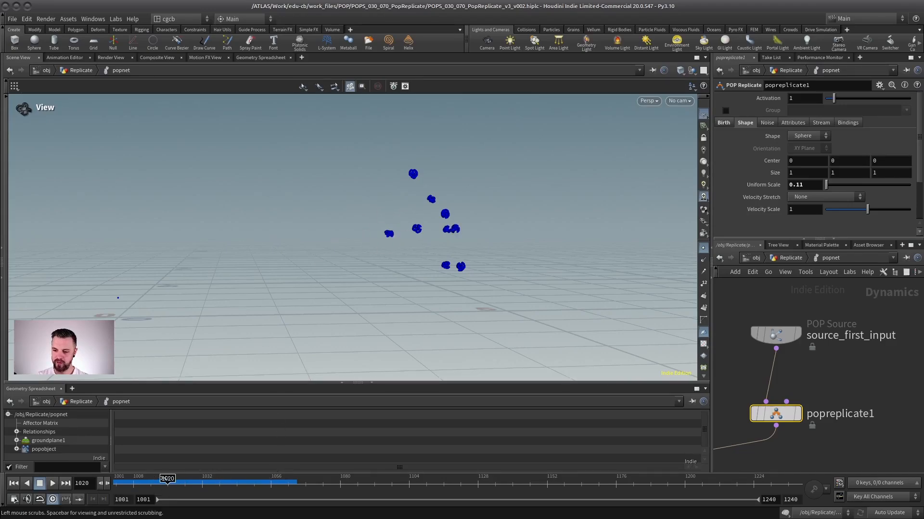
pyautogui.moveTo(167, 480)
pyautogui.mouseDown()
pyautogui.moveTo(129, 479)
pyautogui.moveTo(172, 480)
pyautogui.mouseUp()
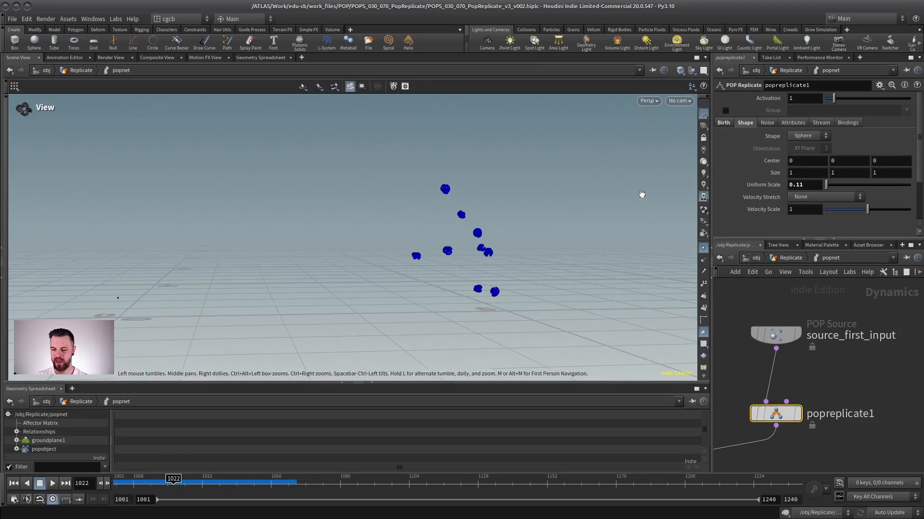
# Go up to the Replicate geometry network and scrub the popnet output from frame 1002 to 1029
pyautogui.click(789, 259)
pyautogui.moveTo(838, 334); pyautogui.dragTo(803, 334, button='middle')
pyautogui.moveTo(131, 484); pyautogui.dragTo(139, 483)
pyautogui.moveTo(771, 367)
pyautogui.mouseDown(button='middle')
pyautogui.moveTo(575, 270)
pyautogui.moveTo(756, 358)
pyautogui.mouseUp(button='middle')
pyautogui.hotkey('ctrl', 'Up')
pyautogui.press('Right')
pyautogui.moveTo(572, 255); pyautogui.dragTo(532, 268, button='middle')
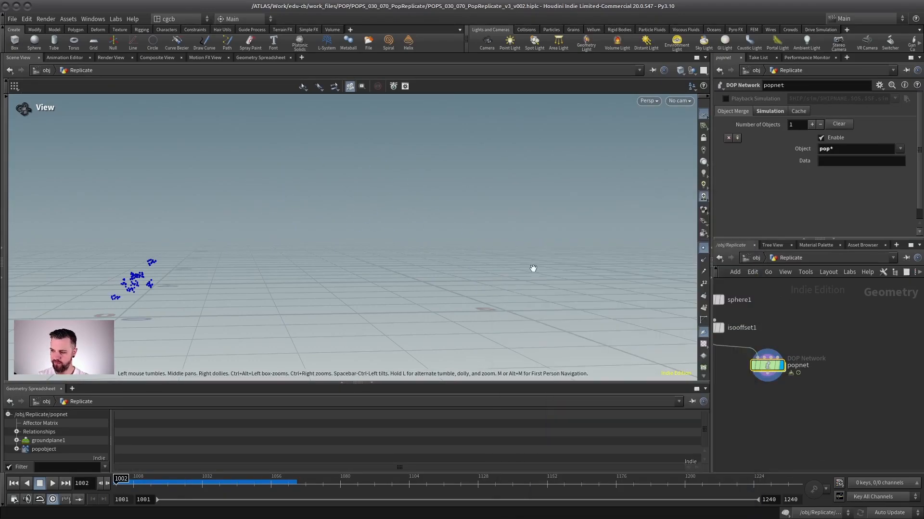
pyautogui.moveTo(144, 483); pyautogui.dragTo(156, 482)
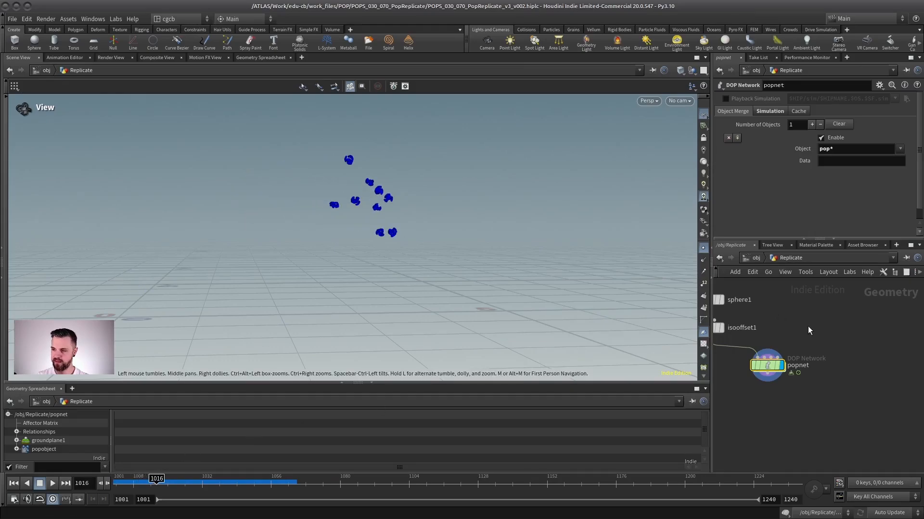
pyautogui.moveTo(779, 368); pyautogui.dragTo(573, 260, button='middle')
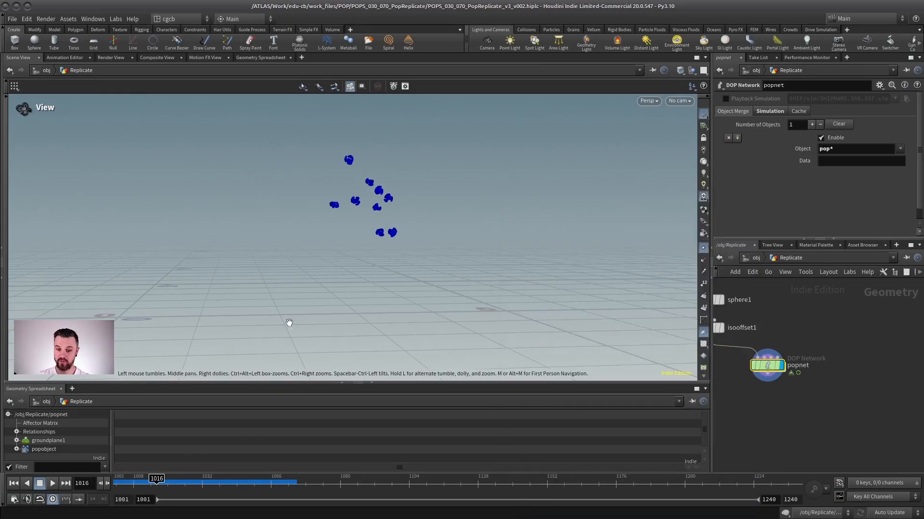
pyautogui.moveTo(156, 483); pyautogui.dragTo(197, 480)
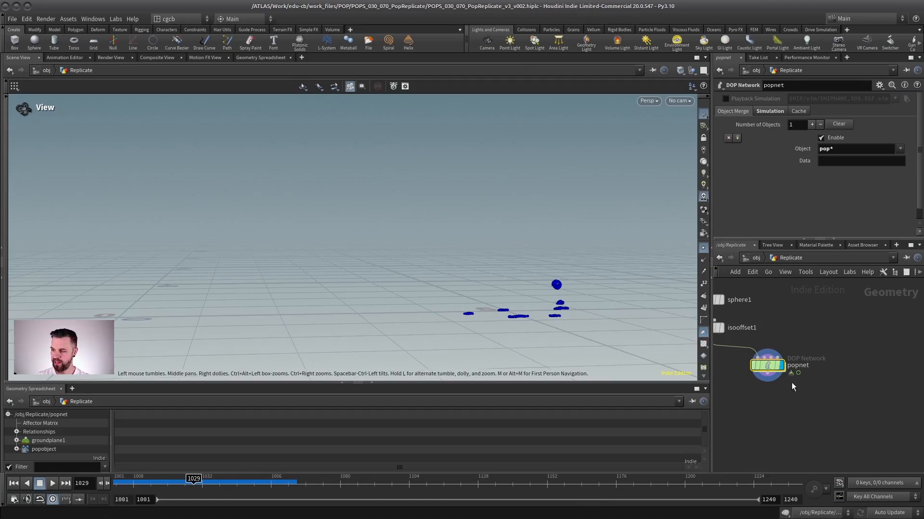
pyautogui.moveTo(779, 368); pyautogui.dragTo(584, 265, button='middle')
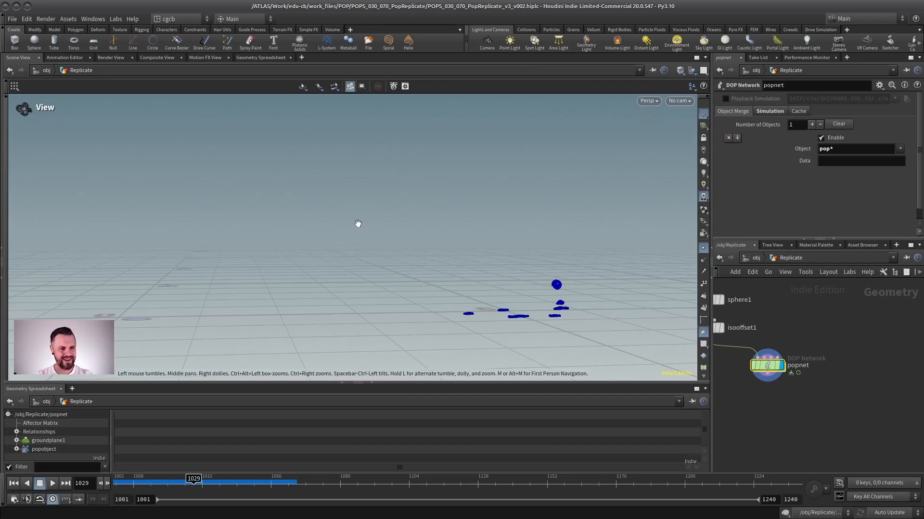
# Return inside popnet, review frame 1016, and check the source_first_input attributes
pyautogui.doubleClick(766, 365)
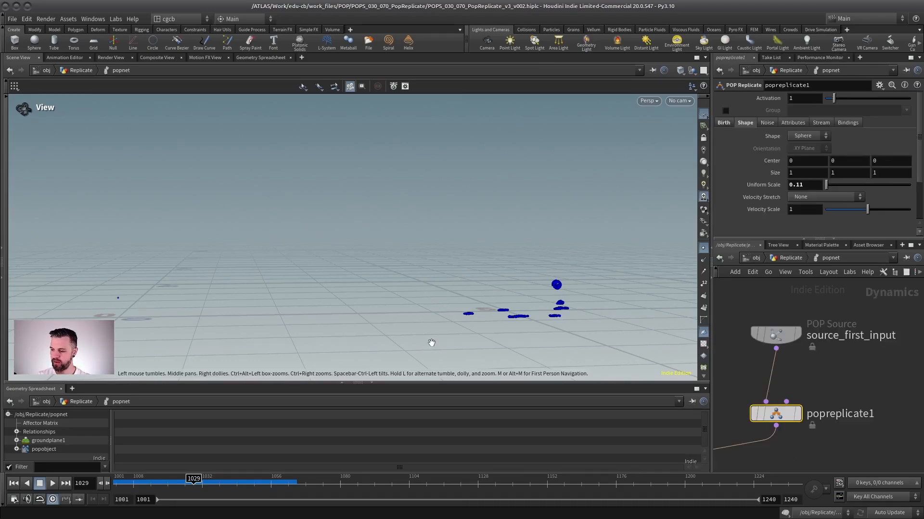
pyautogui.moveTo(194, 481); pyautogui.dragTo(156, 480)
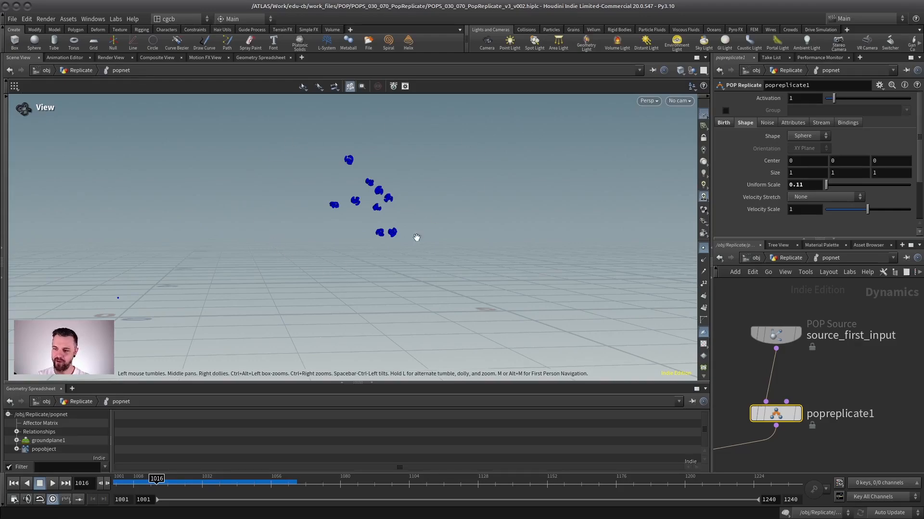
pyautogui.moveTo(357, 237); pyautogui.dragTo(358, 267)
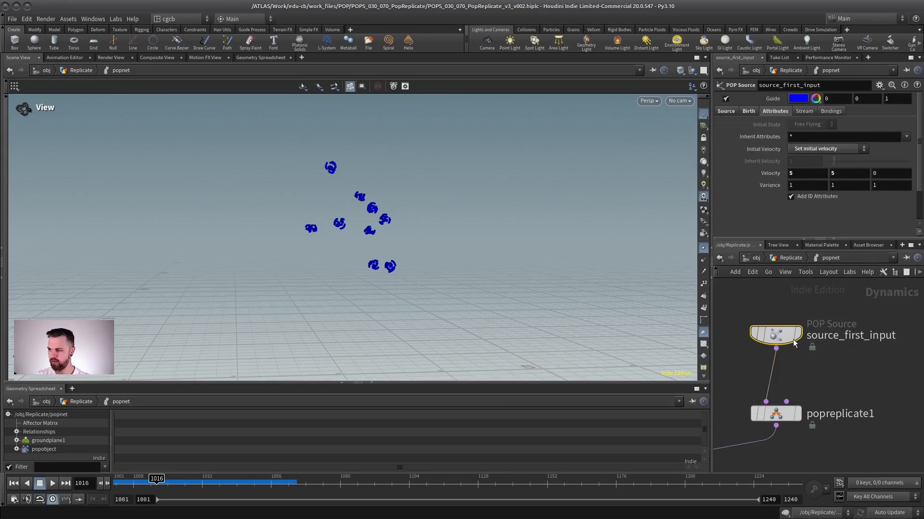
pyautogui.press('u')
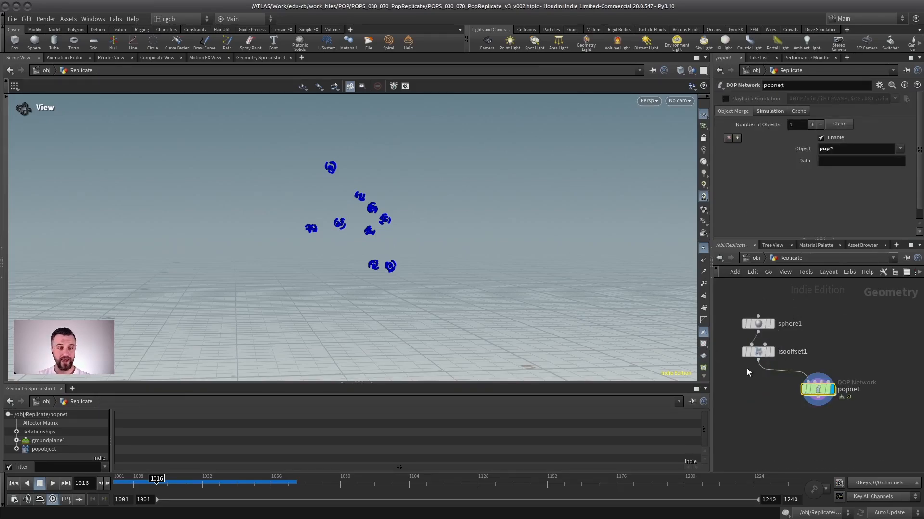
pyautogui.doubleClick(816, 388)
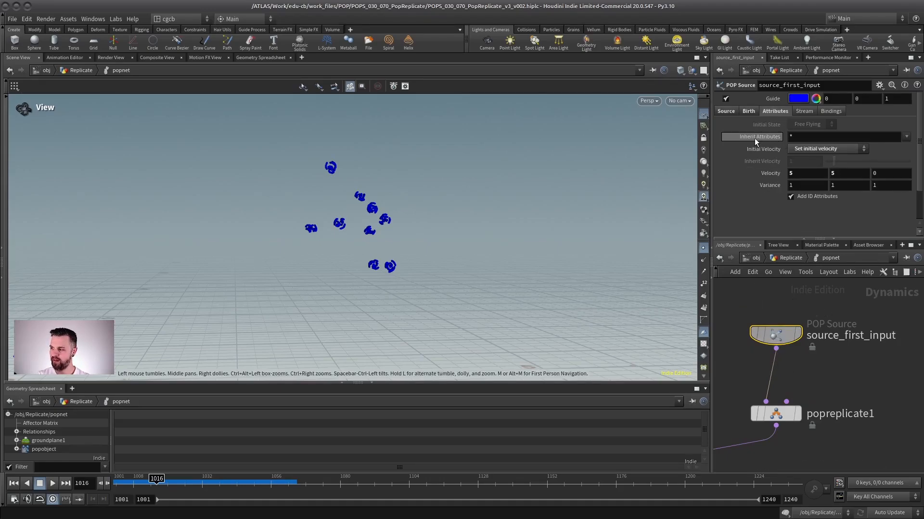
# Show popreplicate1's attribute settings and examine its Inherit Attributes pattern
pyautogui.click(787, 415)
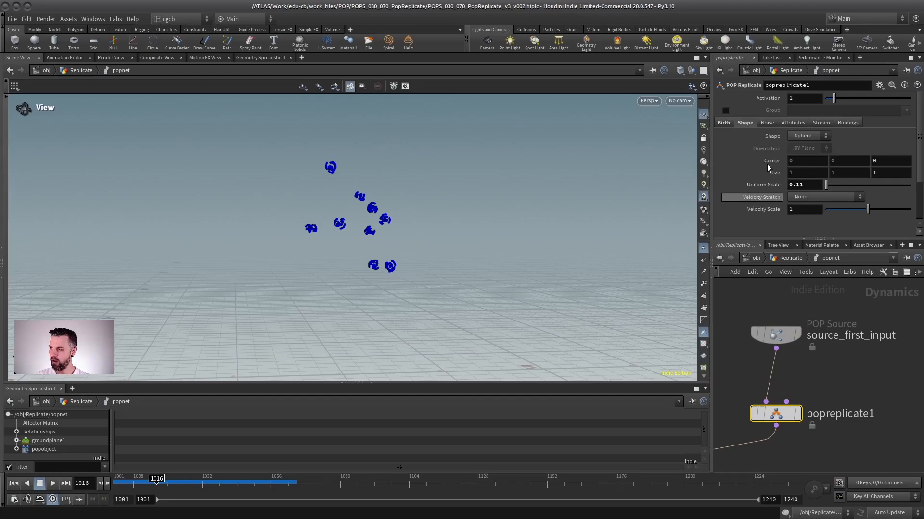
pyautogui.click(792, 123)
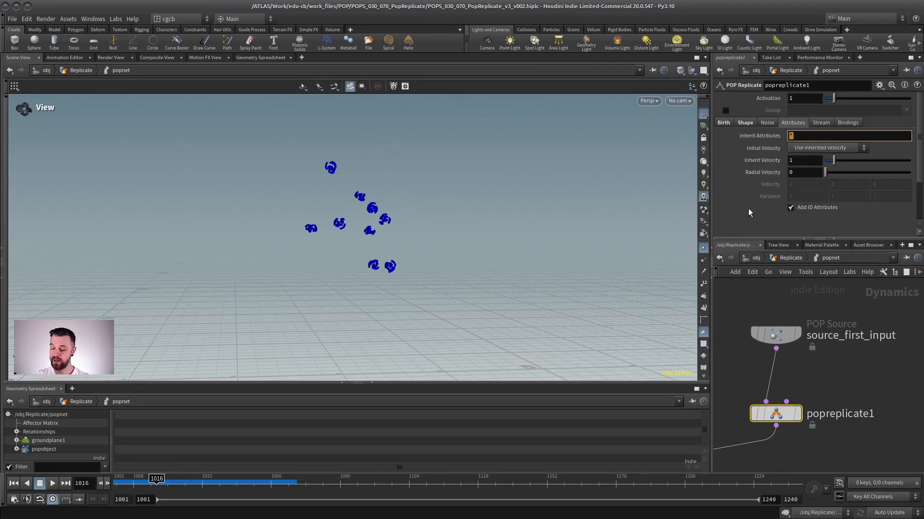
pyautogui.write('*')
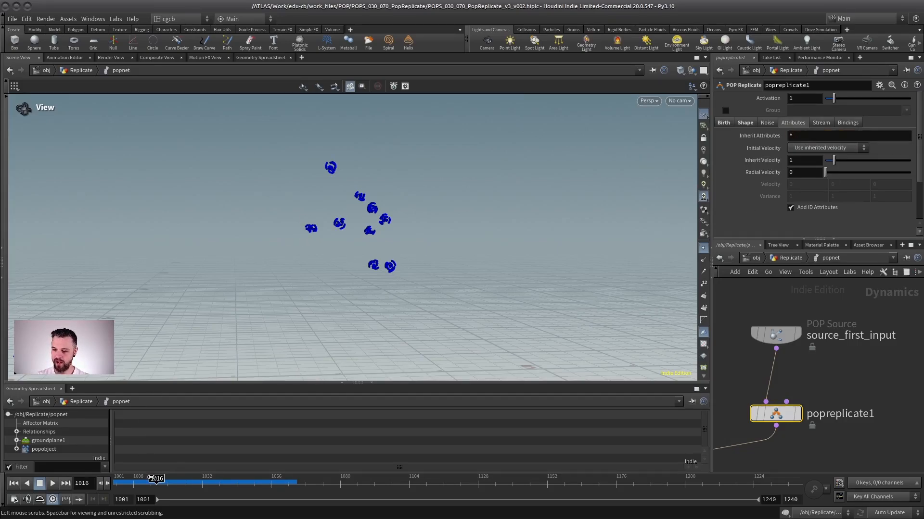
# Try an Inherit Velocity of 0 on popreplicate1 and play the simulation from frame 1001
pyautogui.moveTo(158, 479); pyautogui.dragTo(118, 479)
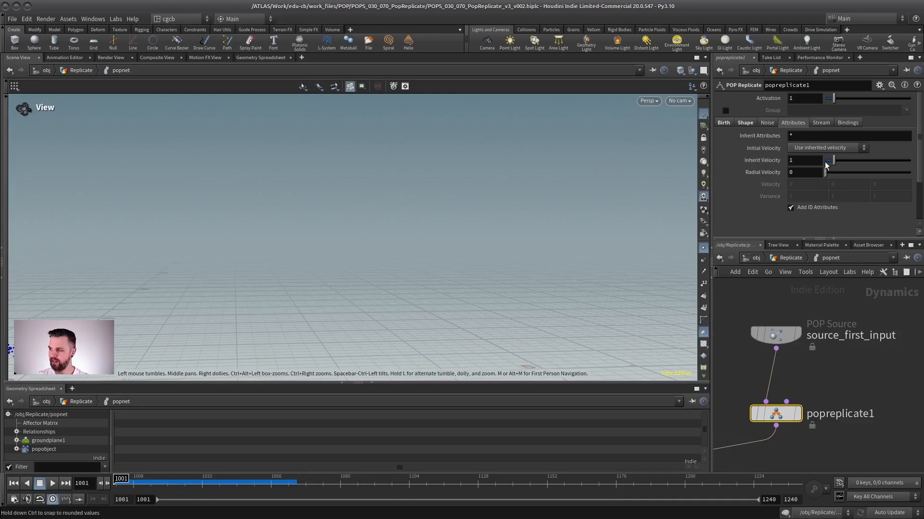
pyautogui.moveTo(834, 163); pyautogui.dragTo(812, 160)
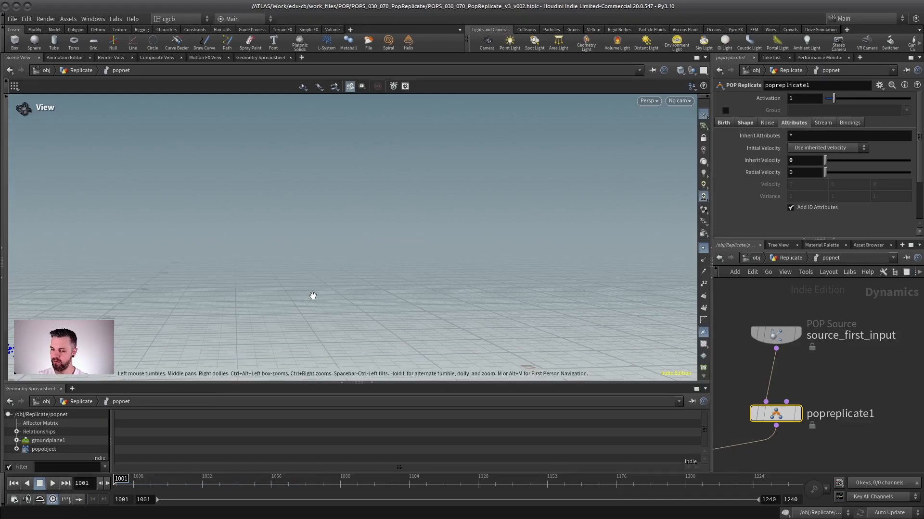
pyautogui.press('Up')
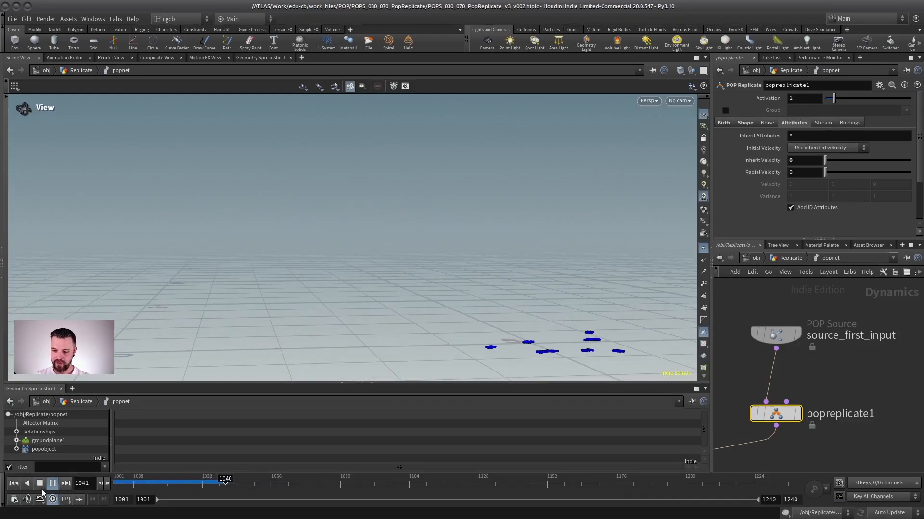
pyautogui.click(14, 483)
pyautogui.click(51, 483)
pyautogui.click(41, 483)
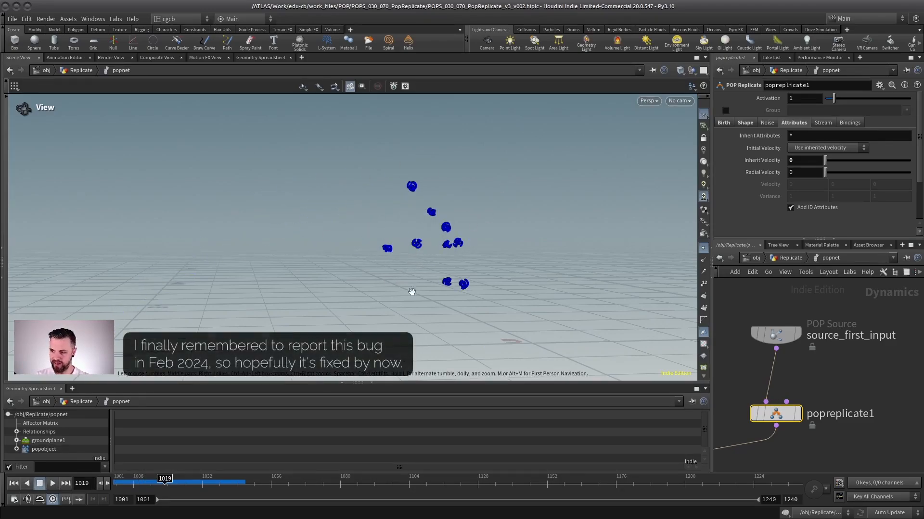
# Return to frame 1001, set popreplicate1's Inherit Velocity to 0.01, and play the simulation
pyautogui.click(13, 484)
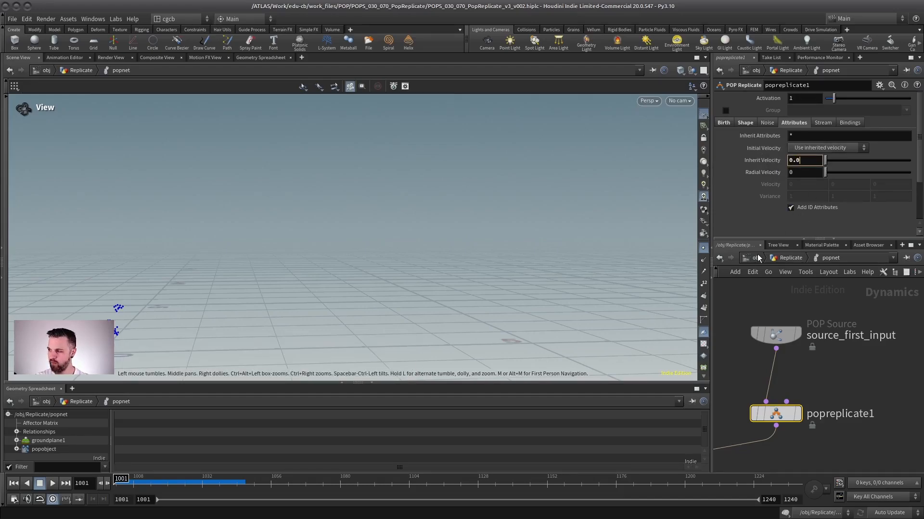
pyautogui.press('Return')
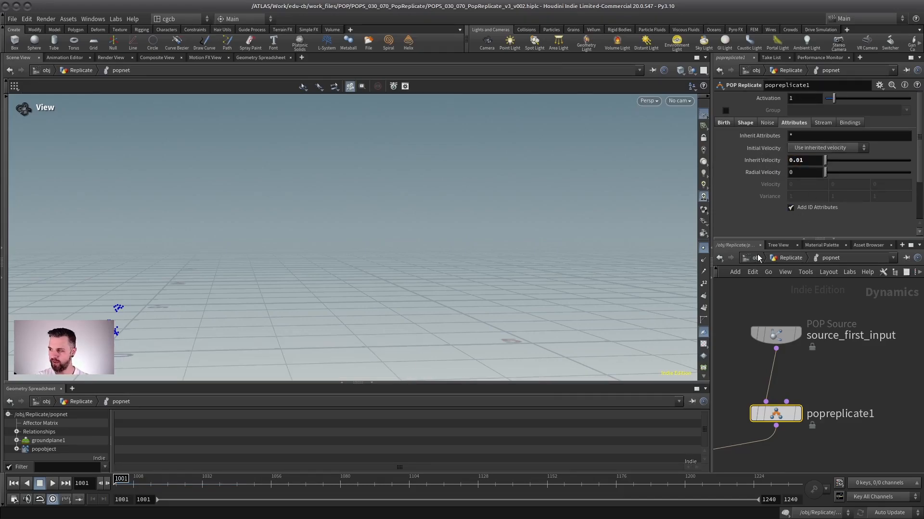
pyautogui.click(52, 484)
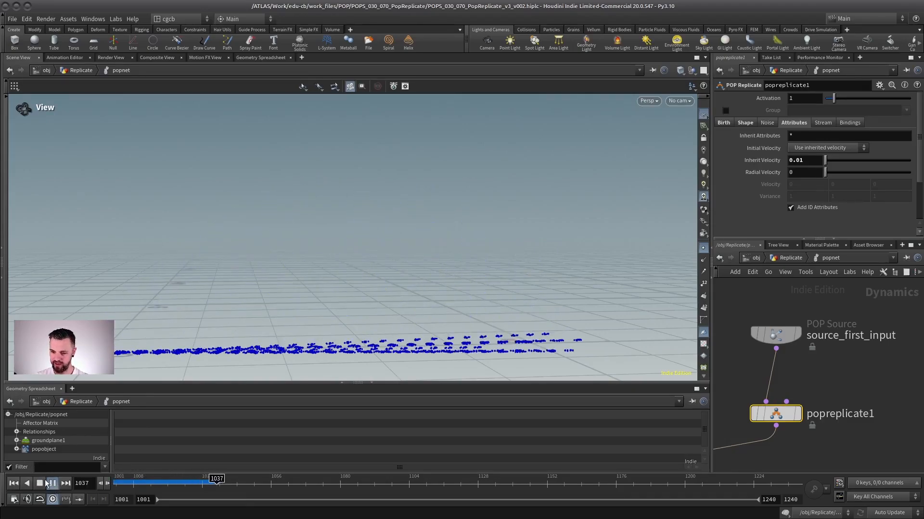
pyautogui.click(13, 483)
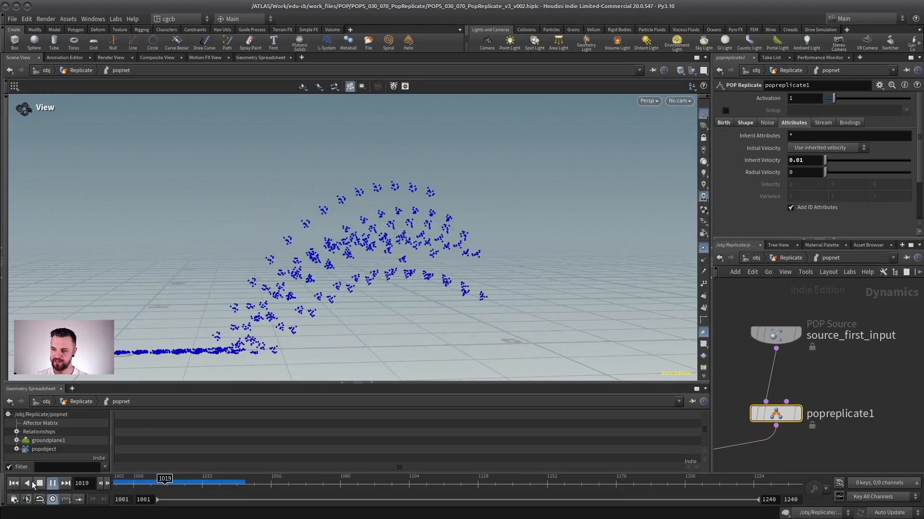
# Replay the particle trails several times, returning to frame 1001 after each run
pyautogui.click(13, 483)
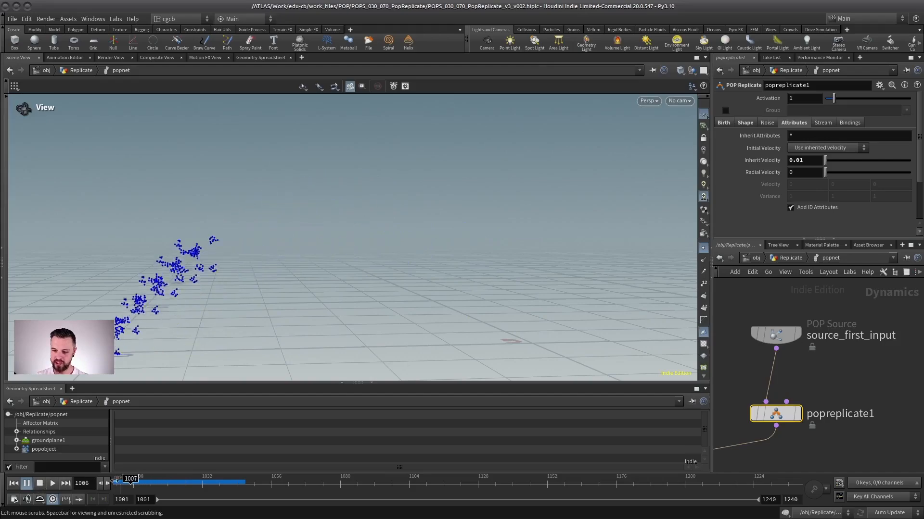
pyautogui.click(54, 483)
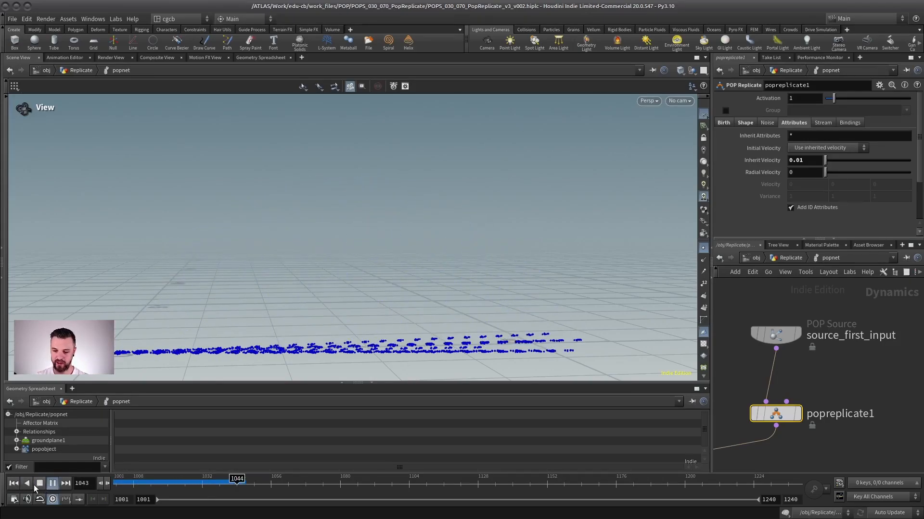
pyautogui.click(13, 483)
pyautogui.click(48, 484)
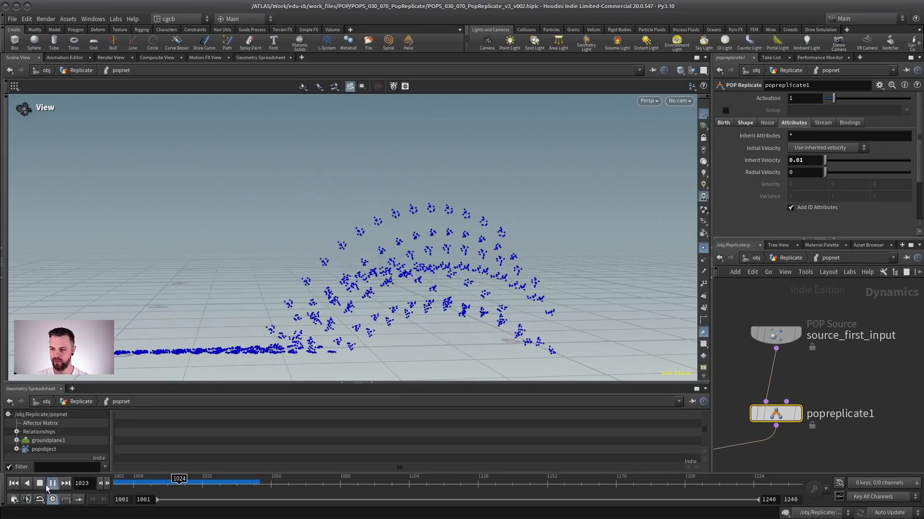
pyautogui.click(42, 484)
pyautogui.click(17, 484)
pyautogui.click(53, 483)
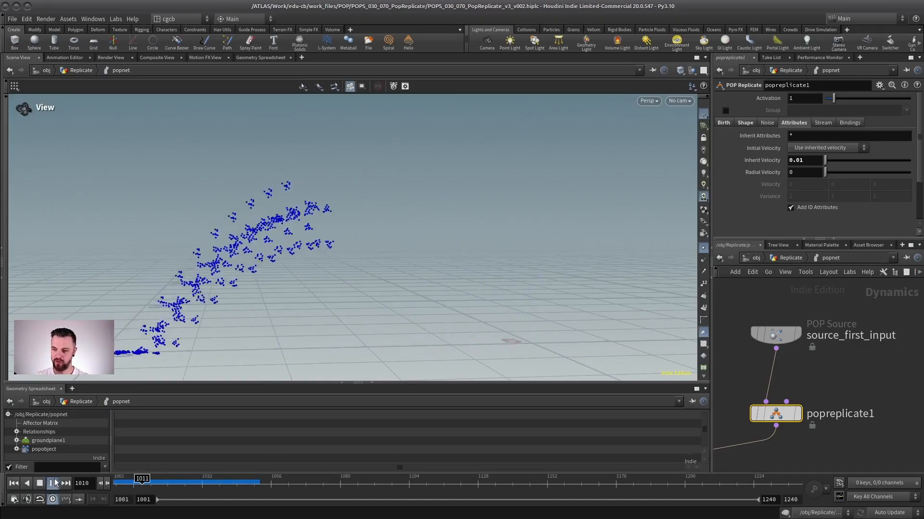
pyautogui.click(42, 483)
pyautogui.click(14, 484)
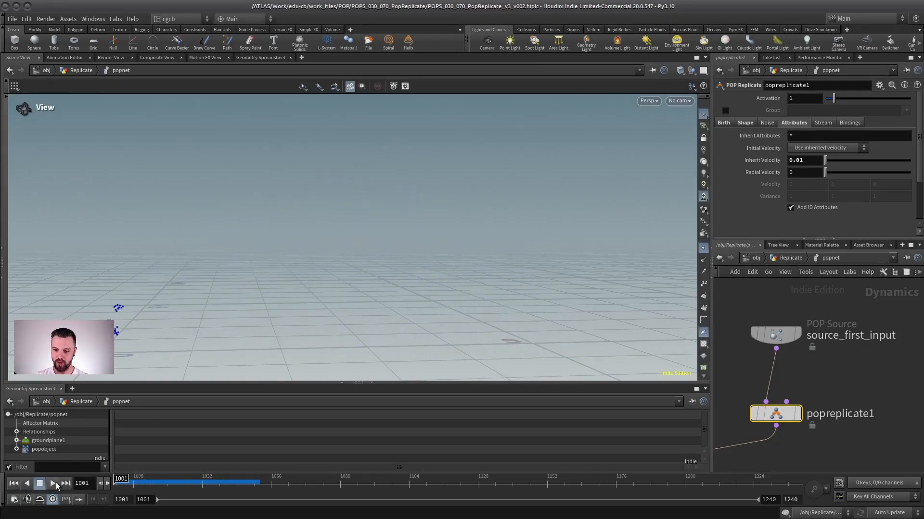
# Replay the simulation several times with the current inherited velocity, returning to frame 1001
pyautogui.click(53, 483)
pyautogui.click(40, 483)
pyautogui.click(14, 484)
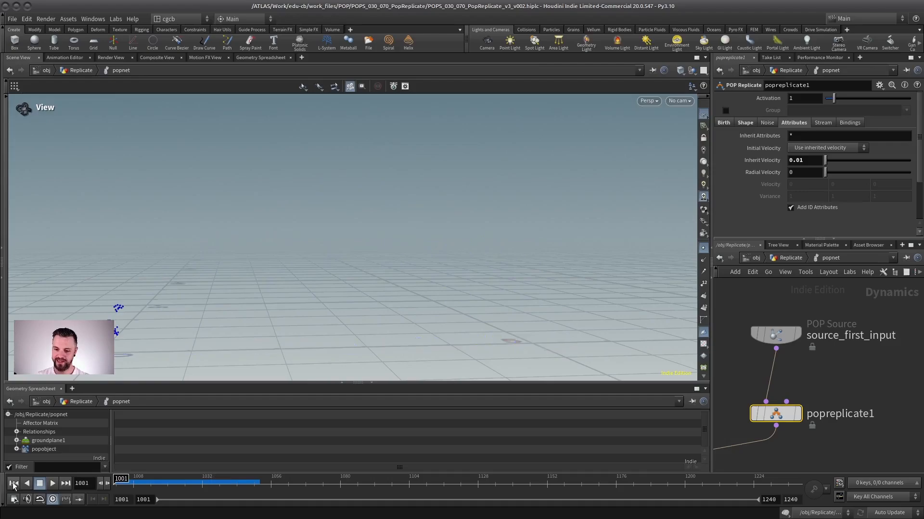
pyautogui.click(53, 483)
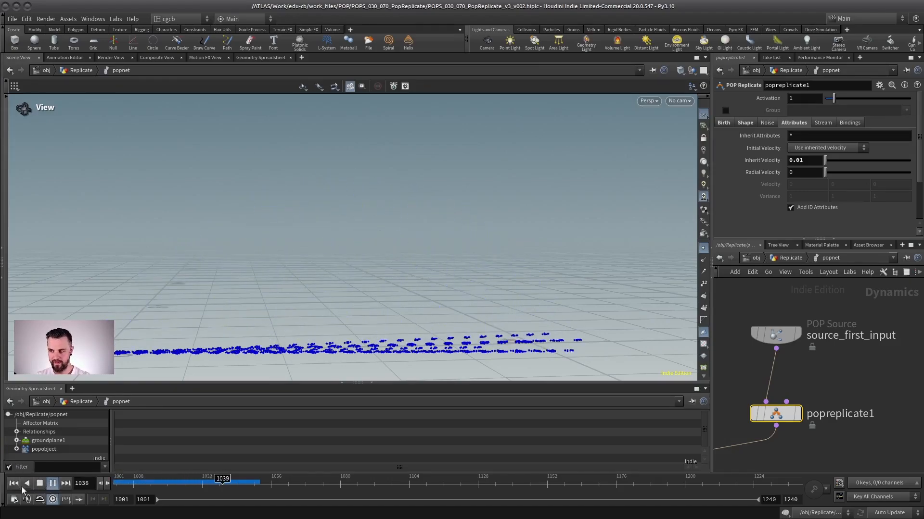
pyautogui.click(14, 484)
pyautogui.click(52, 484)
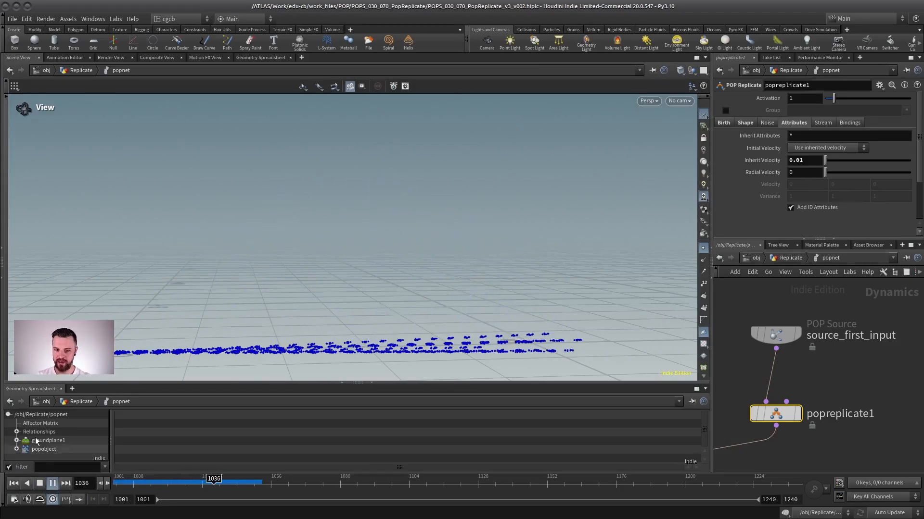
pyautogui.keyDown('alt'); pyautogui.moveTo(334, 313); pyautogui.dragTo(378, 299, button='middle'); pyautogui.keyUp('alt')
pyautogui.hotkey('ctrl', 'Up')
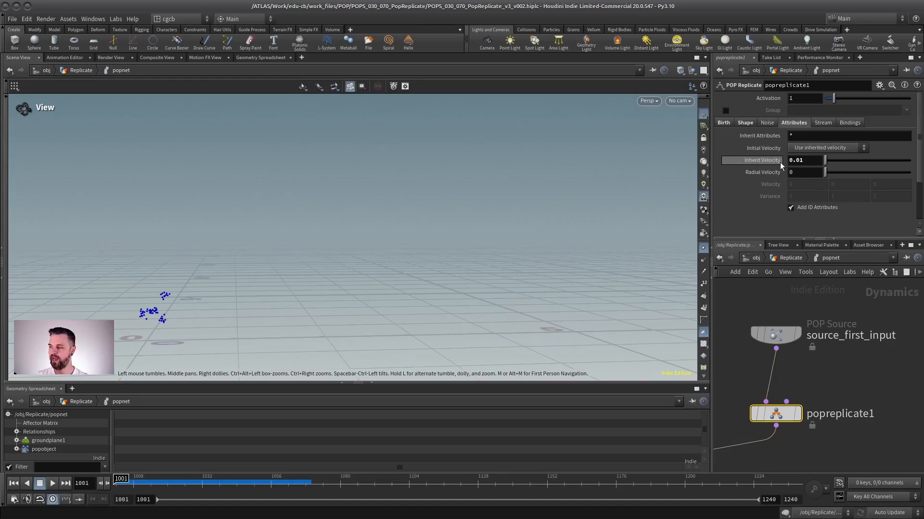
# Examine popreplicate1's Inherit Velocity and Radial Velocity settings, replay the simulation, and return to frame 1001
pyautogui.click(799, 161)
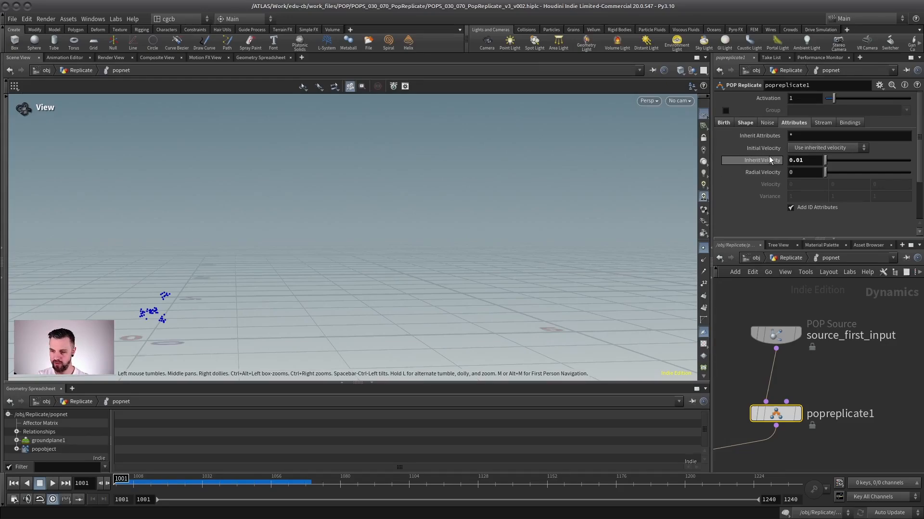
pyautogui.doubleClick(809, 163)
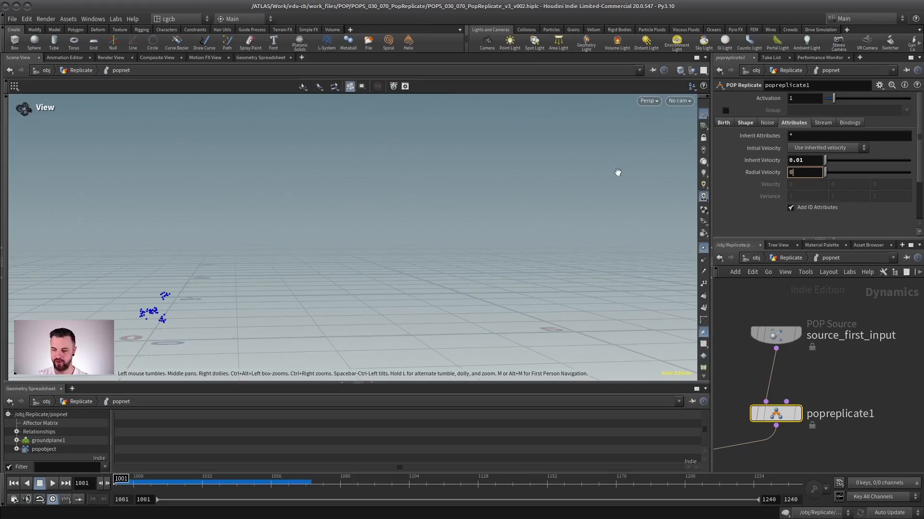
pyautogui.click(53, 484)
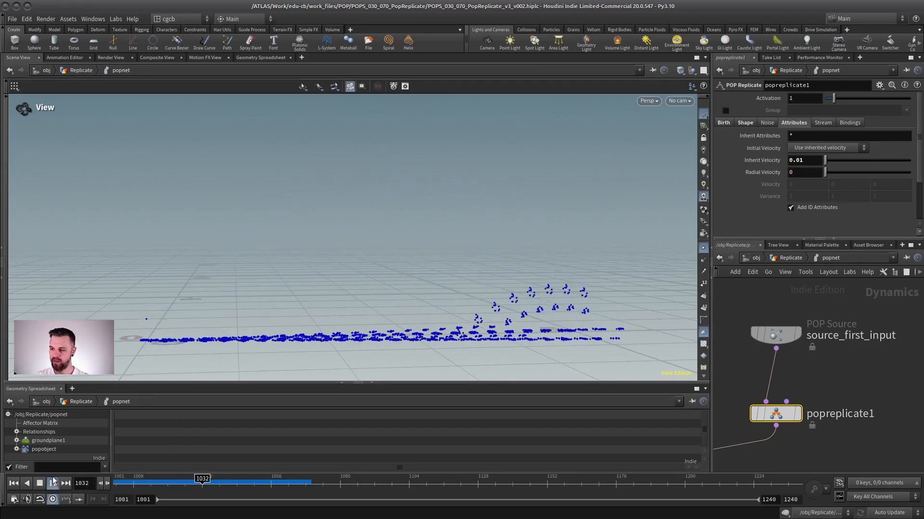
pyautogui.click(18, 483)
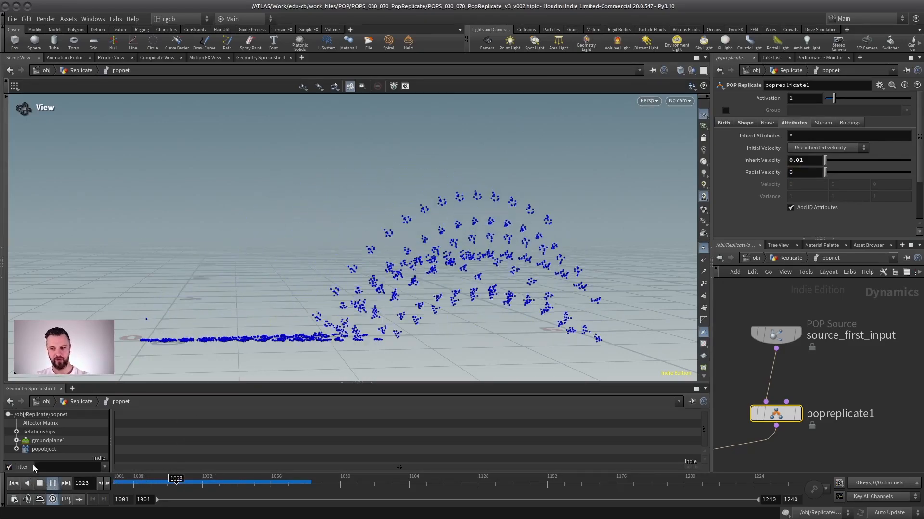
pyautogui.click(39, 484)
pyautogui.click(14, 483)
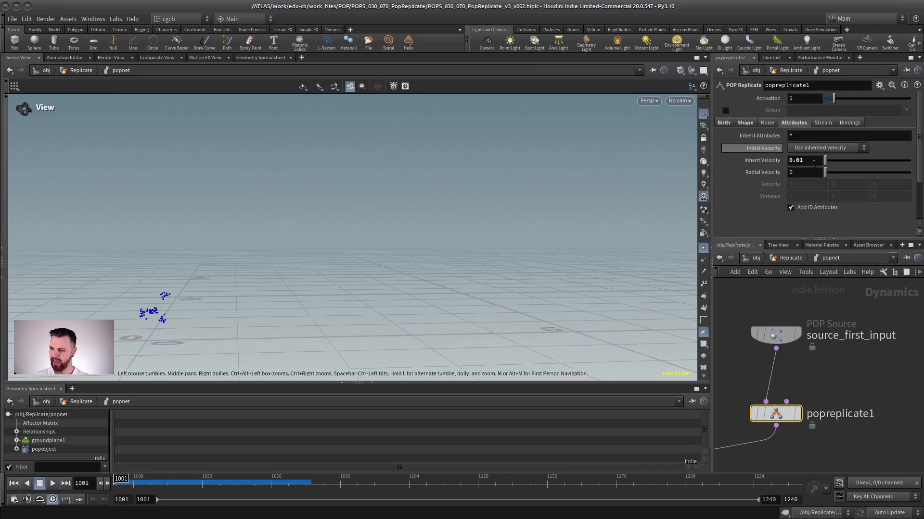
# Switch popreplicate1's Initial Velocity to Set initial velocity and play the simulation from frame 1001
pyautogui.click(818, 149)
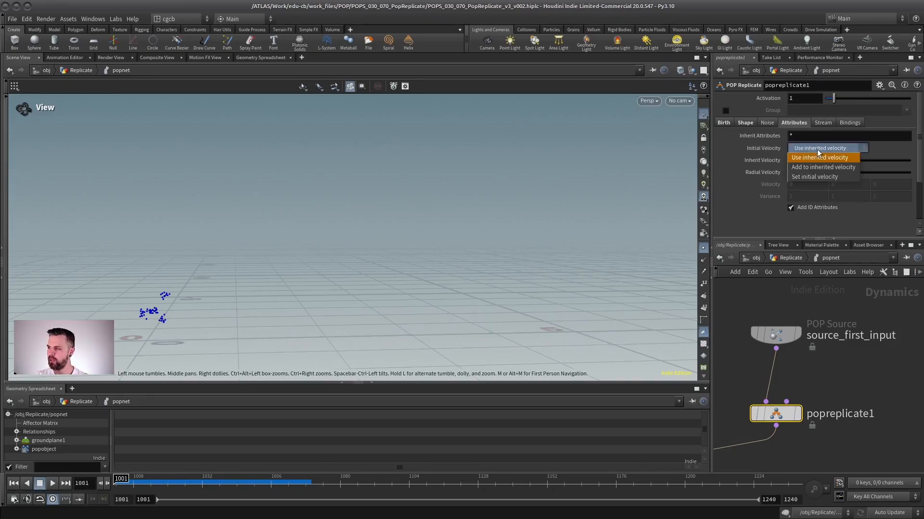
pyautogui.click(827, 177)
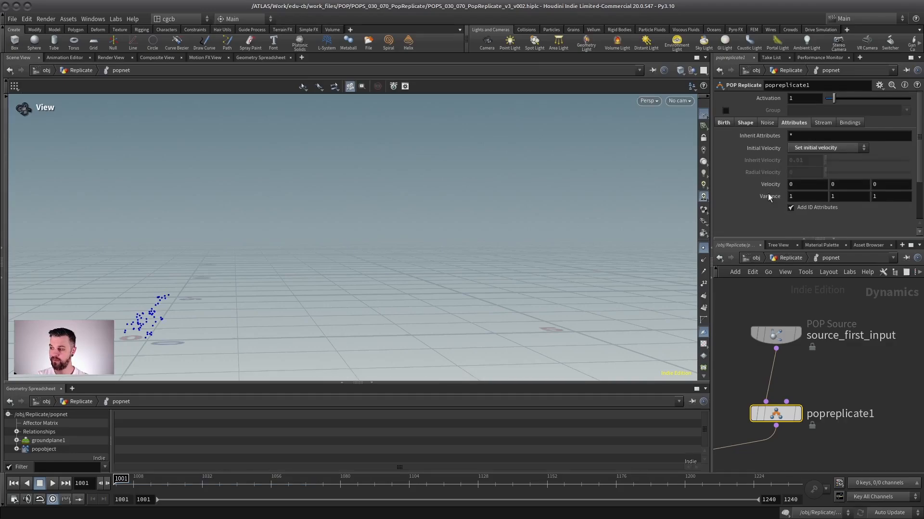
pyautogui.click(53, 483)
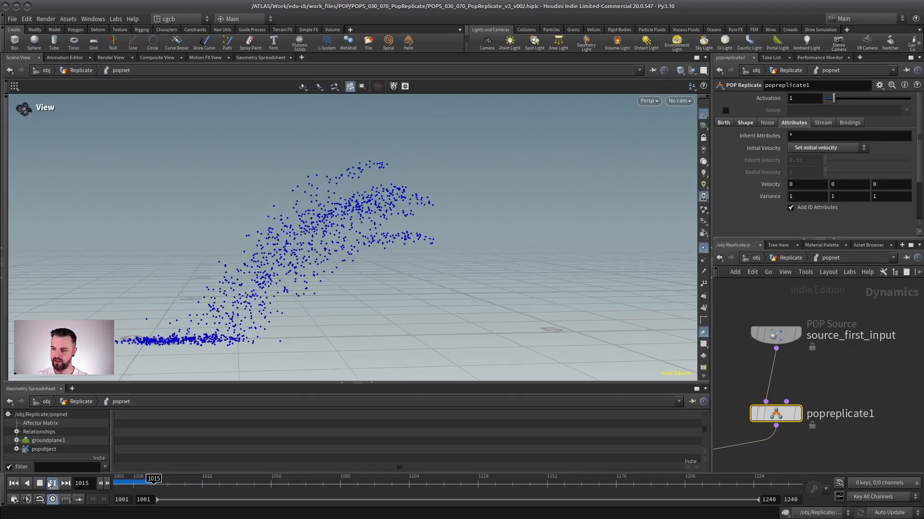
pyautogui.click(18, 484)
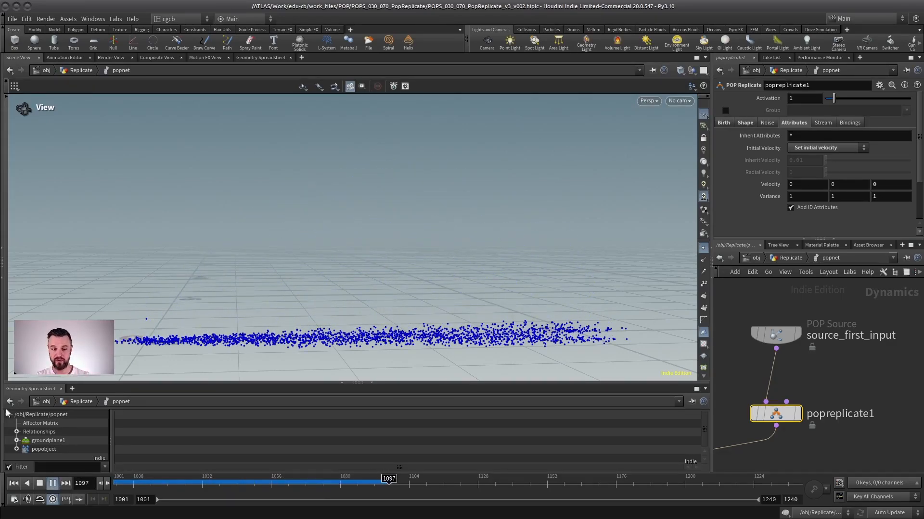
pyautogui.click(39, 483)
pyautogui.click(57, 484)
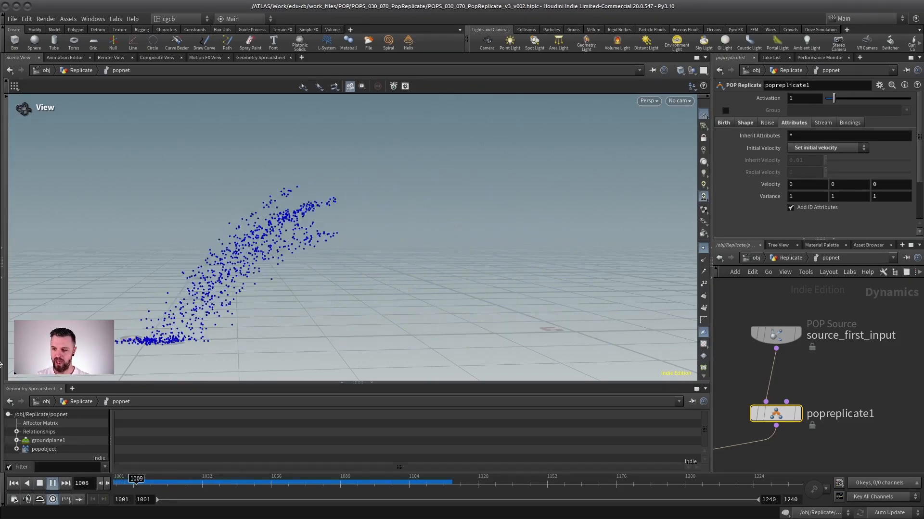
# Stop playback, replay the spread of replicated particles from frame 1001, and return to the first frame
pyautogui.click(41, 484)
pyautogui.click(13, 484)
pyautogui.click(53, 484)
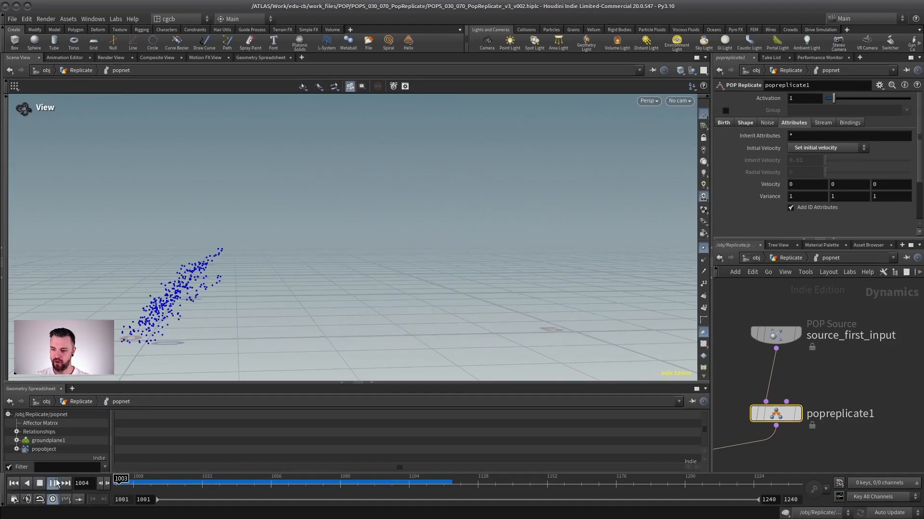
pyautogui.click(40, 484)
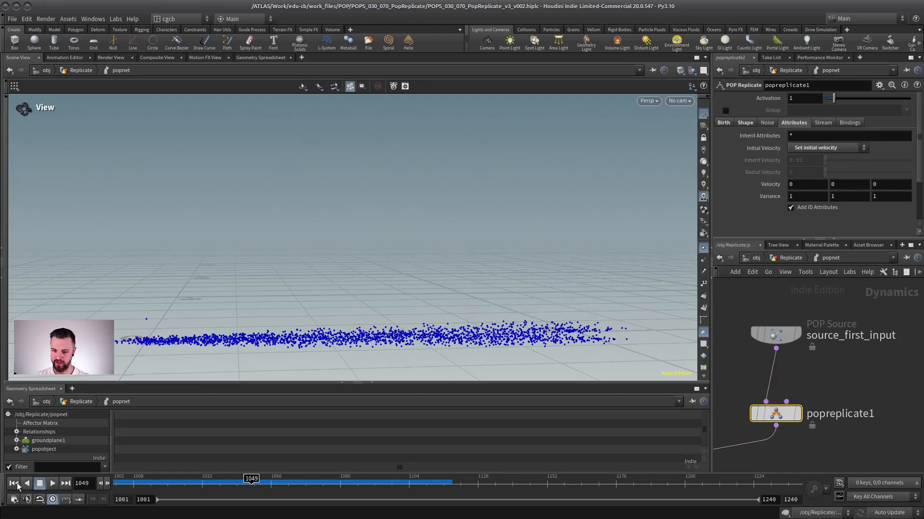
pyautogui.click(14, 484)
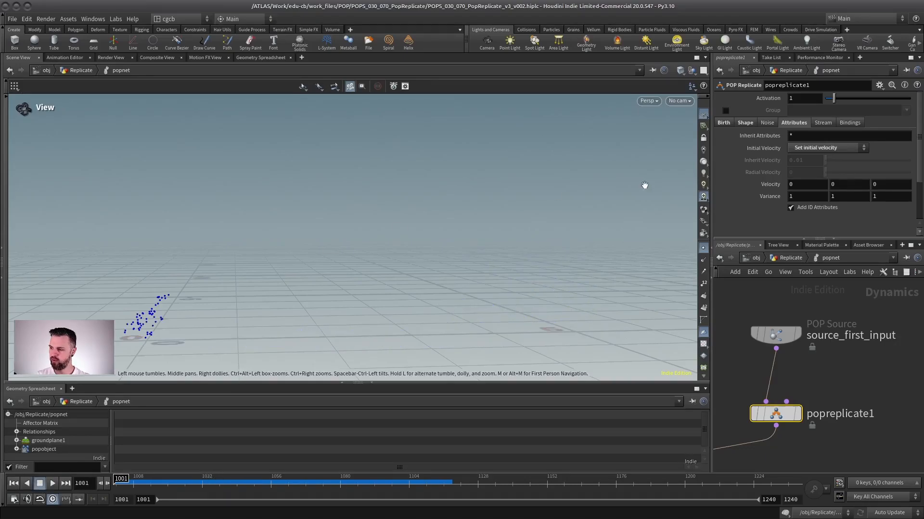
# Turn off the viewport's point markers while replaying the particles, and return to frame 1001
pyautogui.click(52, 483)
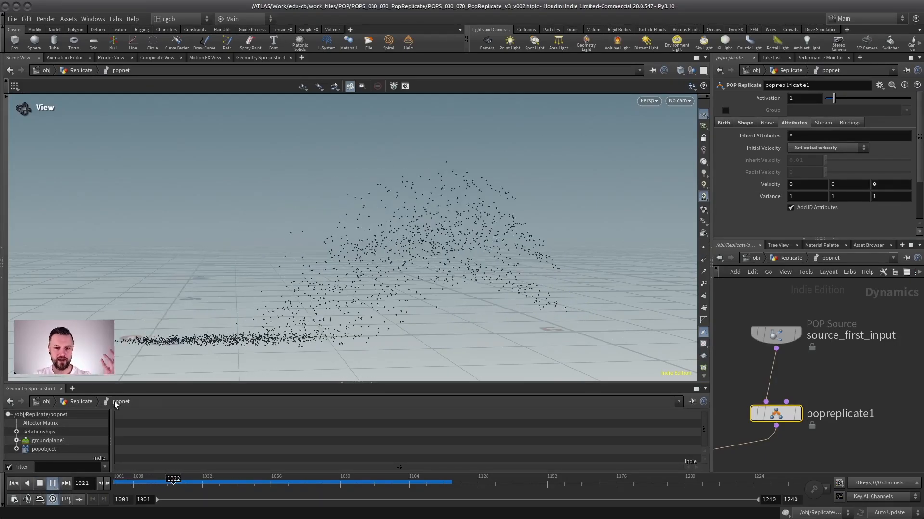
pyautogui.click(40, 484)
pyautogui.click(15, 485)
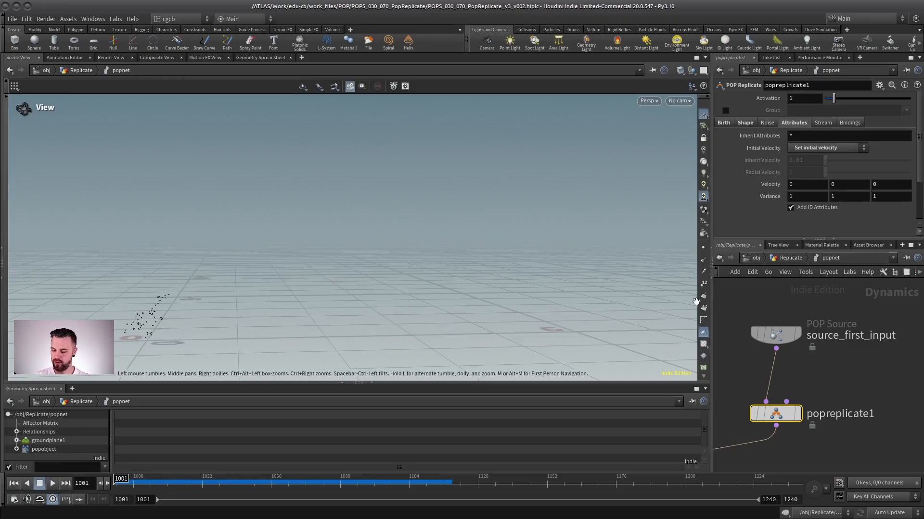
# Set the source_first_input node's initial velocity to 0, 15, 0 so its particles shoot straight up
pyautogui.scroll(-2, 812, 298)
pyautogui.click(785, 262)
pyautogui.press('i')
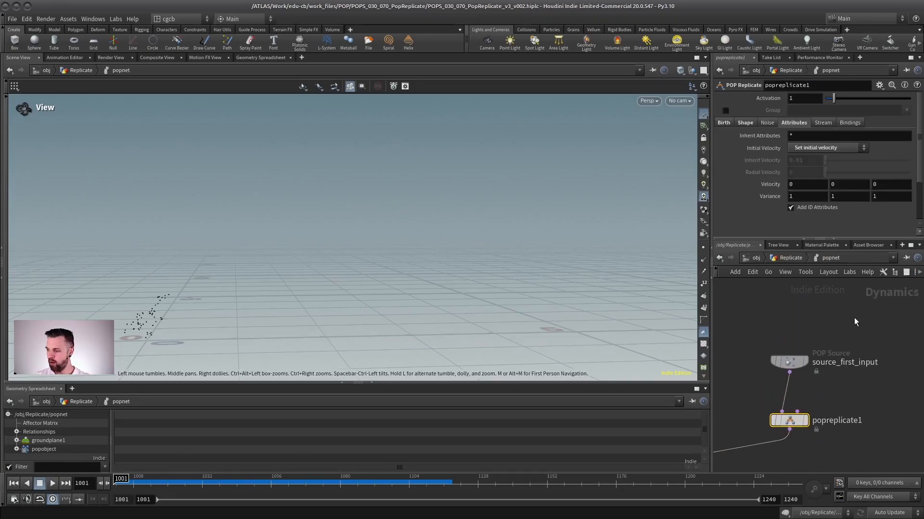
pyautogui.click(789, 362)
pyautogui.moveTo(801, 174); pyautogui.dragTo(763, 180)
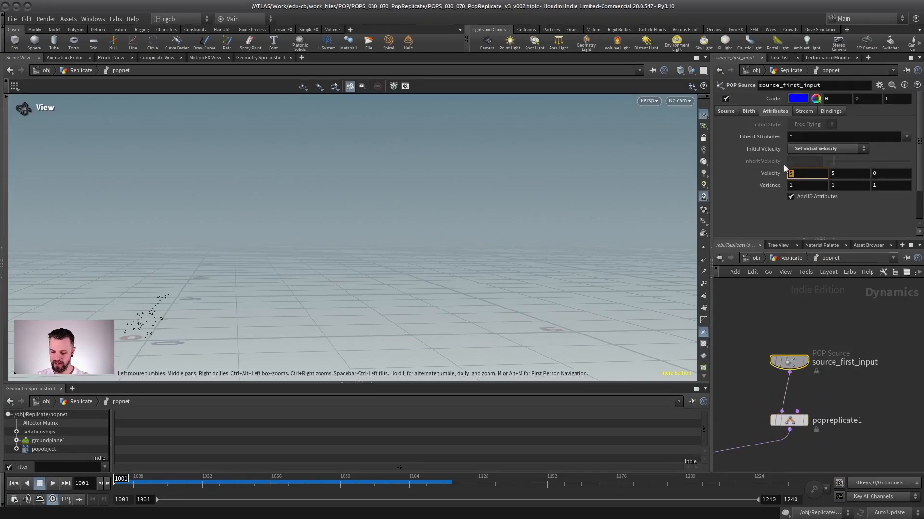
pyautogui.write('0')
pyautogui.press('Tab')
pyautogui.write('15')
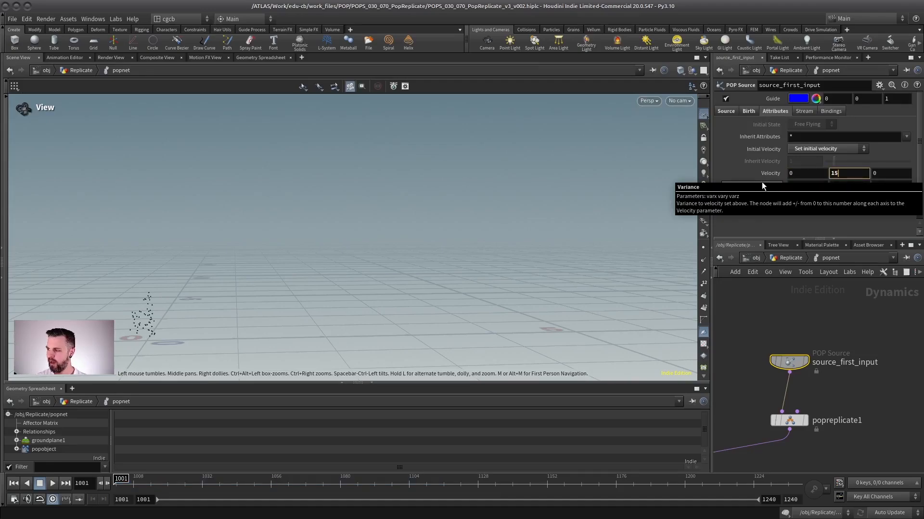
pyautogui.press('Return')
pyautogui.moveTo(828, 401); pyautogui.dragTo(862, 370, button='middle')
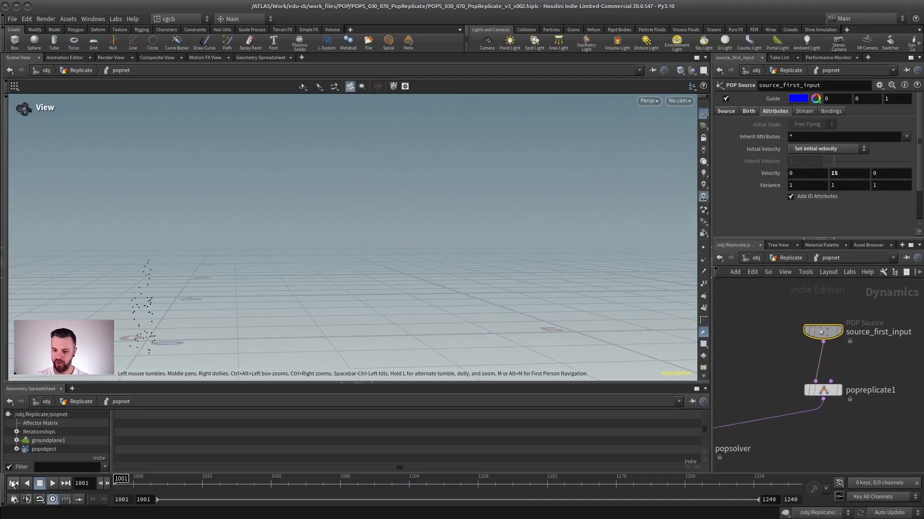
# Play the vertical particle column, inspect it from closer framings in the viewport, and return to frame 1001
pyautogui.click(52, 484)
pyautogui.click(40, 485)
pyautogui.moveTo(305, 245); pyautogui.dragTo(254, 237, button='right')
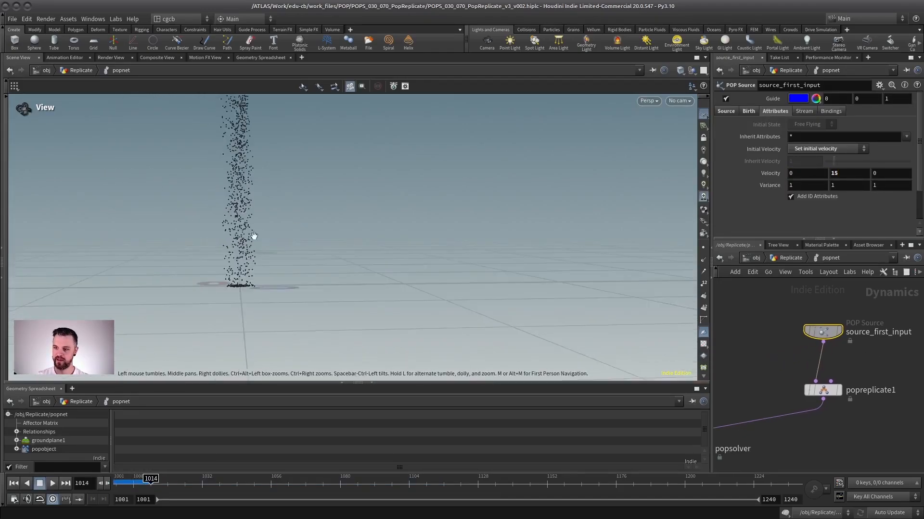
pyautogui.moveTo(254, 238); pyautogui.dragTo(321, 286, button='middle')
pyautogui.click(40, 486)
pyautogui.click(52, 484)
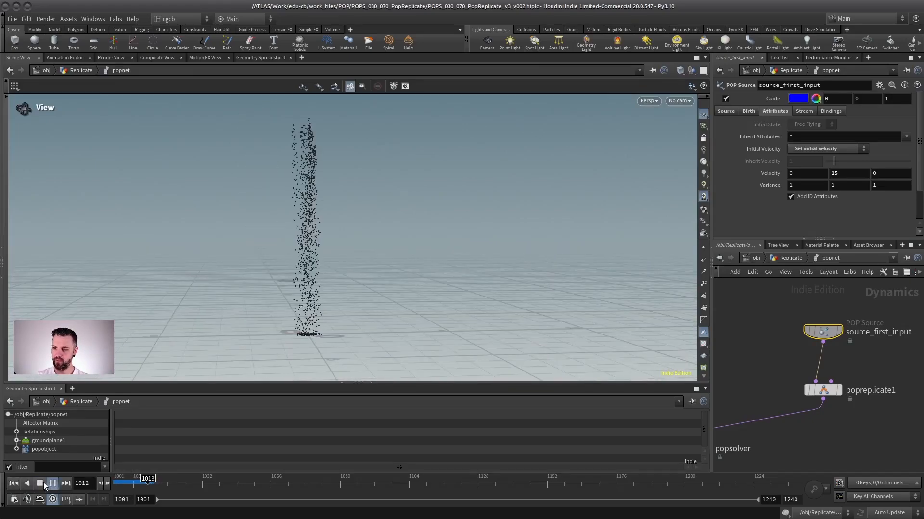
pyautogui.moveTo(286, 262); pyautogui.dragTo(264, 250, button='right')
pyautogui.moveTo(264, 250); pyautogui.dragTo(266, 312, button='middle')
pyautogui.moveTo(249, 305); pyautogui.dragTo(218, 305, button='right')
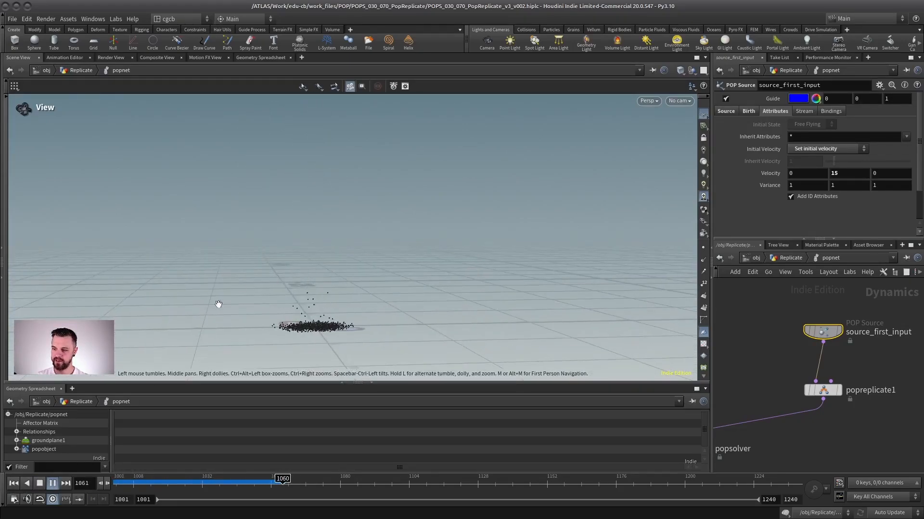
pyautogui.click(52, 486)
pyautogui.click(41, 486)
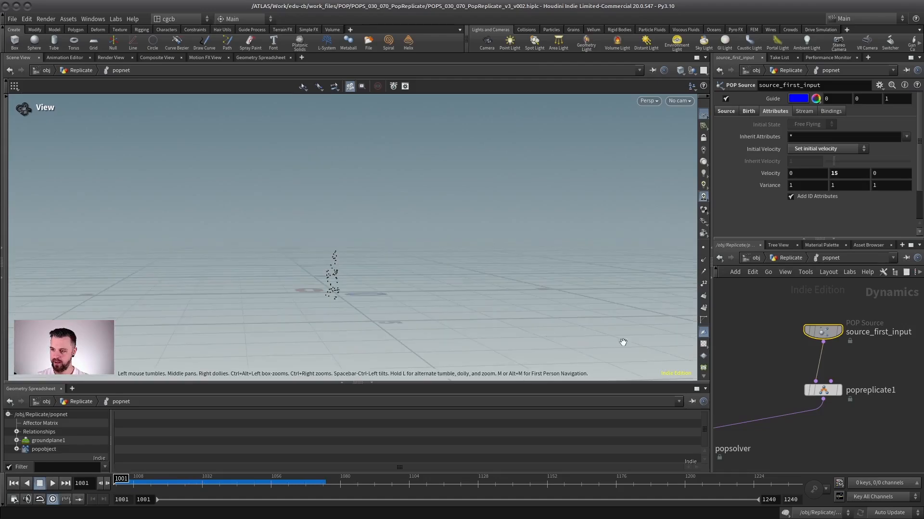
# Show popreplicate1's birth settings and enlarge the parameter area so they are all visible
pyautogui.click(823, 390)
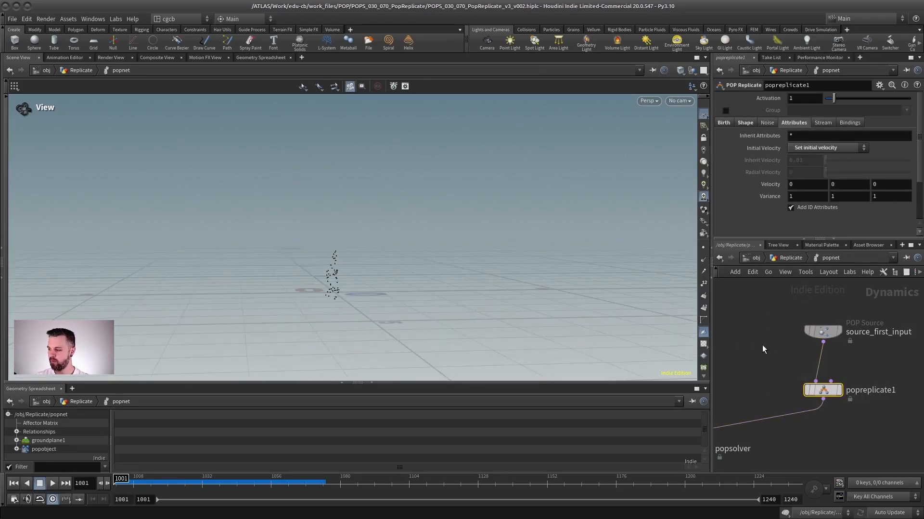
pyautogui.moveTo(867, 405); pyautogui.dragTo(844, 378, button='middle')
pyautogui.moveTo(845, 319); pyautogui.dragTo(833, 355, button='middle')
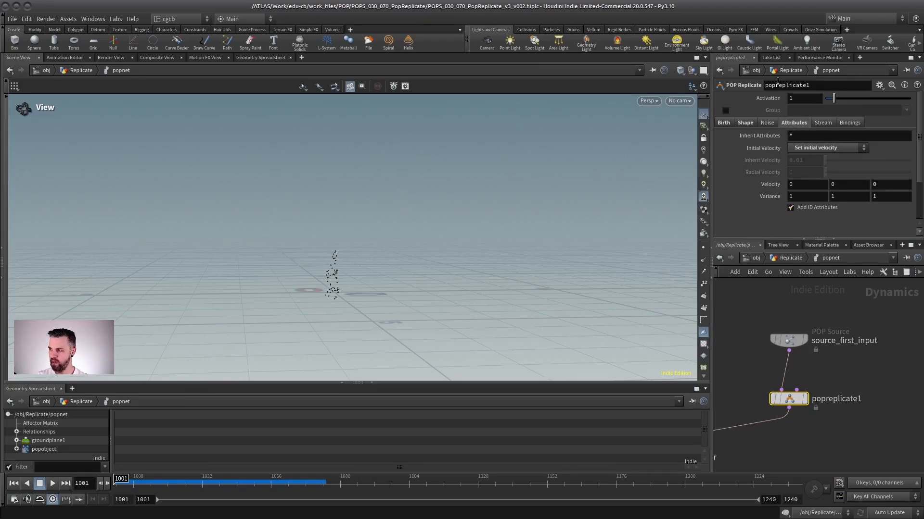
pyautogui.click(724, 123)
pyautogui.moveTo(769, 239); pyautogui.dragTo(769, 334)
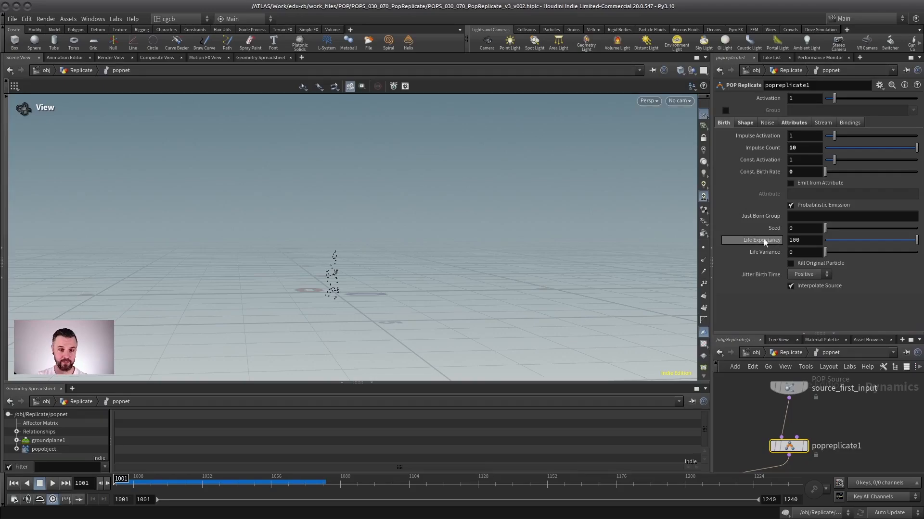
# Play the simulation to examine how long the replicated particles live, and return to frame 1001
pyautogui.click(51, 484)
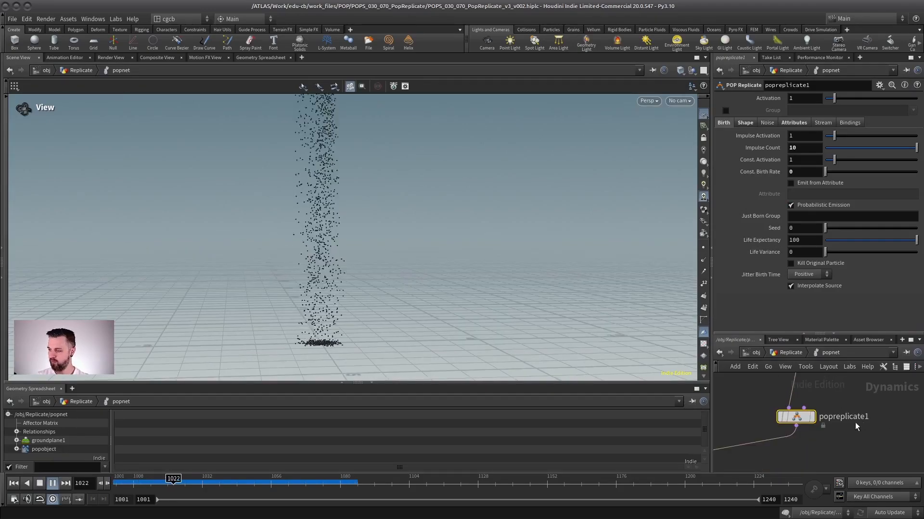
pyautogui.scroll(-3, 457, 321)
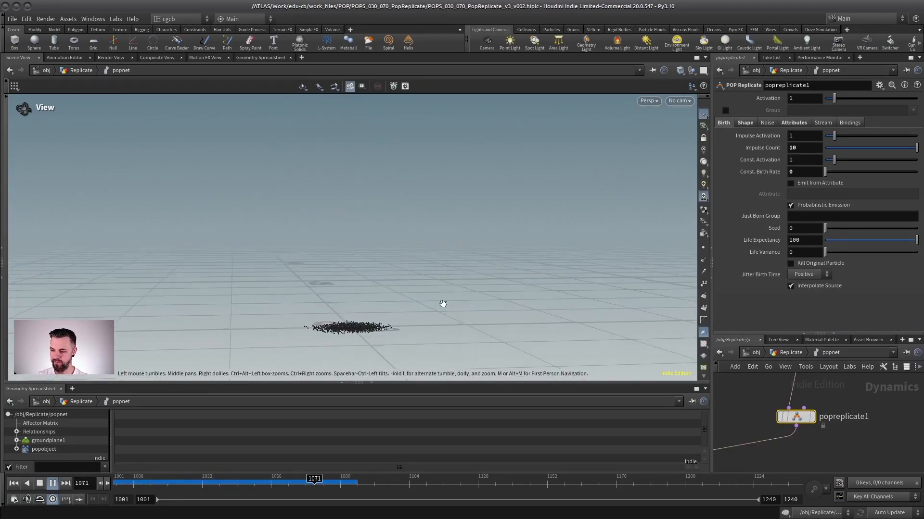
pyautogui.click(14, 483)
# Set popreplicate1's Life Expectancy to 0.2 and play the simulation
pyautogui.moveTo(808, 240); pyautogui.dragTo(775, 242)
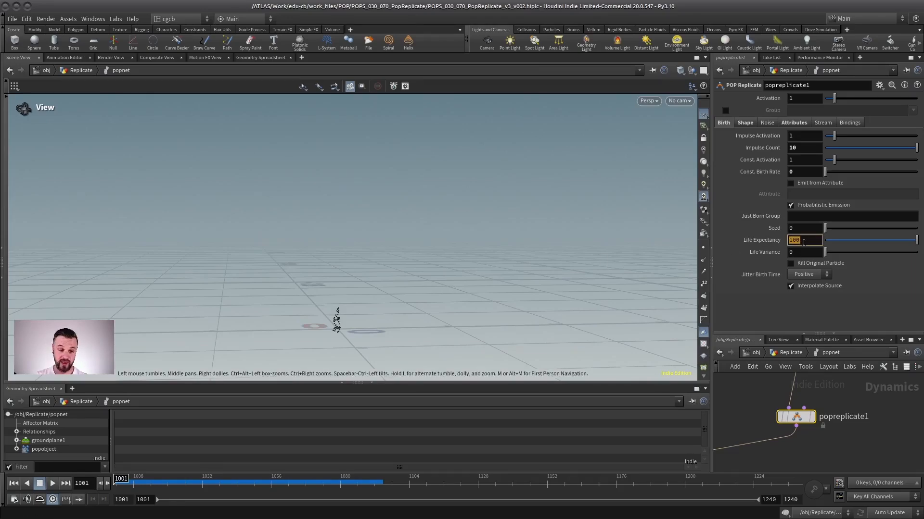
pyautogui.write('.2')
pyautogui.press('Return')
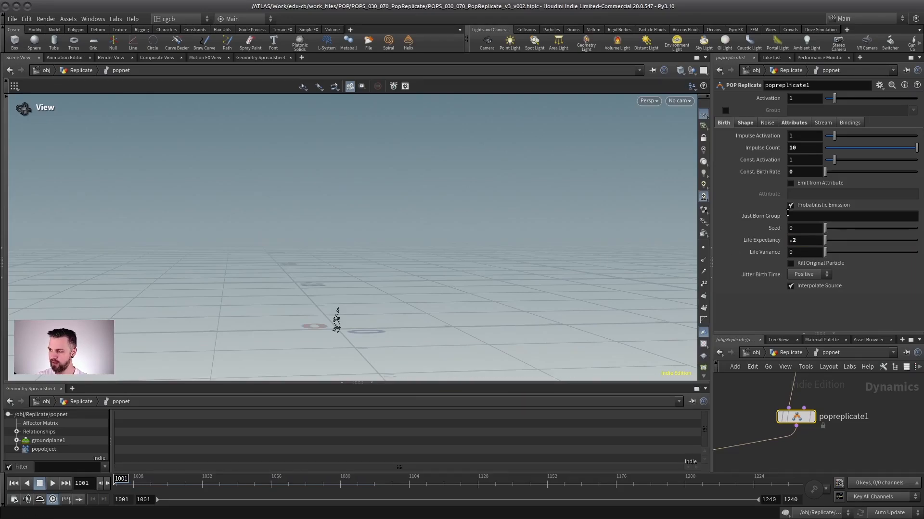
pyautogui.click(51, 484)
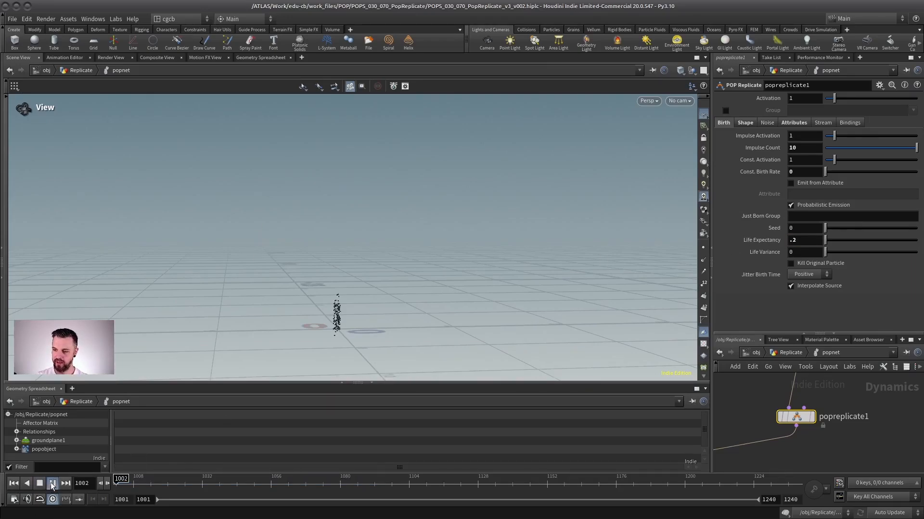
# Return to frame 1001 and set source_first_input's Life Expectancy to 3
pyautogui.scroll(-2, 324, 249)
pyautogui.moveTo(324, 250); pyautogui.dragTo(306, 298, button='middle')
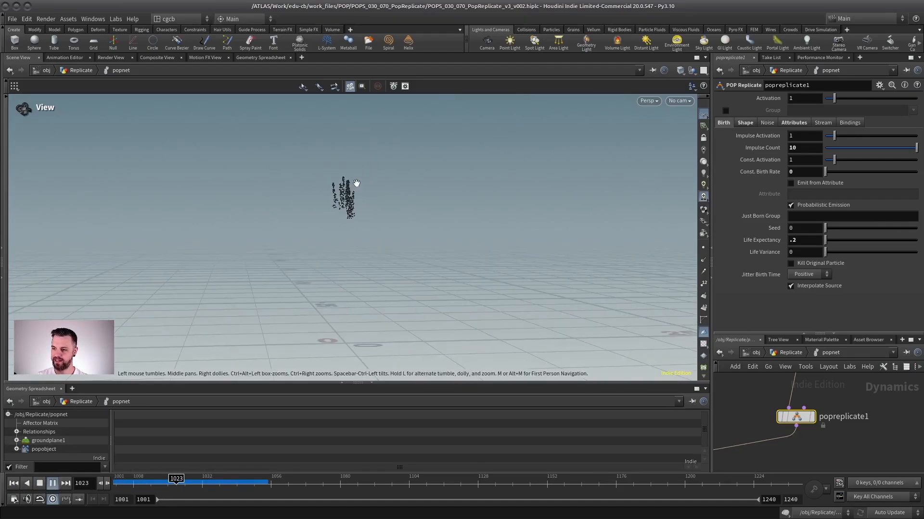
pyautogui.moveTo(851, 386); pyautogui.dragTo(840, 462, button='middle')
pyautogui.click(793, 433)
pyautogui.click(14, 483)
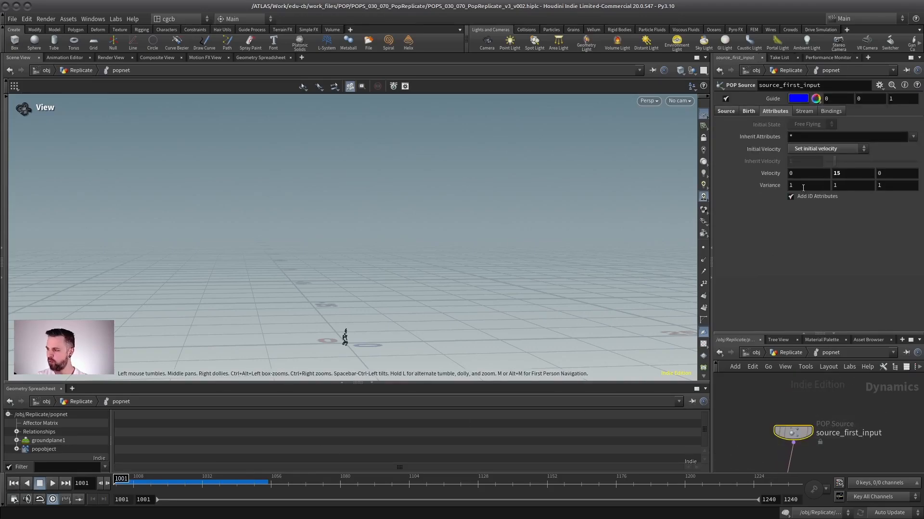
pyautogui.click(747, 111)
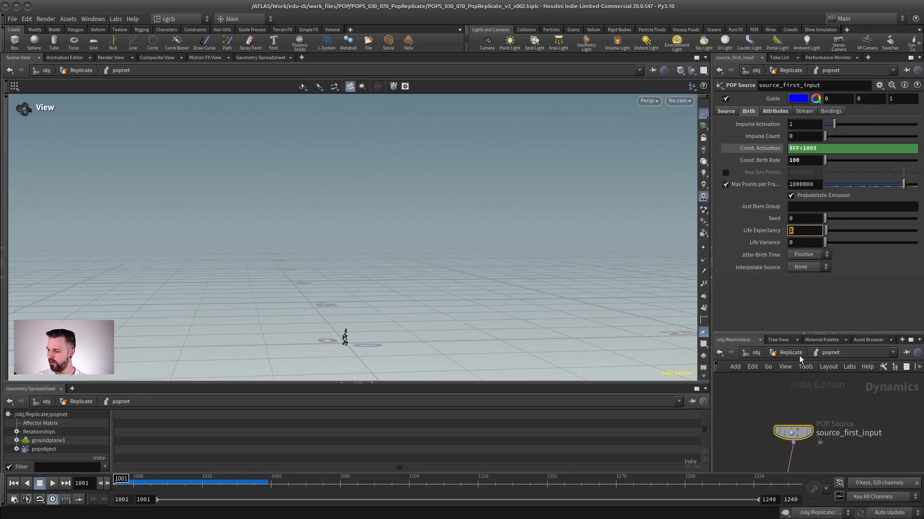
pyautogui.click(810, 397)
# Show popreplicate1's settings, play the simulation with the longer source life, and return to frame 1001
pyautogui.scroll(-1, 829, 404)
pyautogui.moveTo(826, 465); pyautogui.dragTo(805, 409, button='middle')
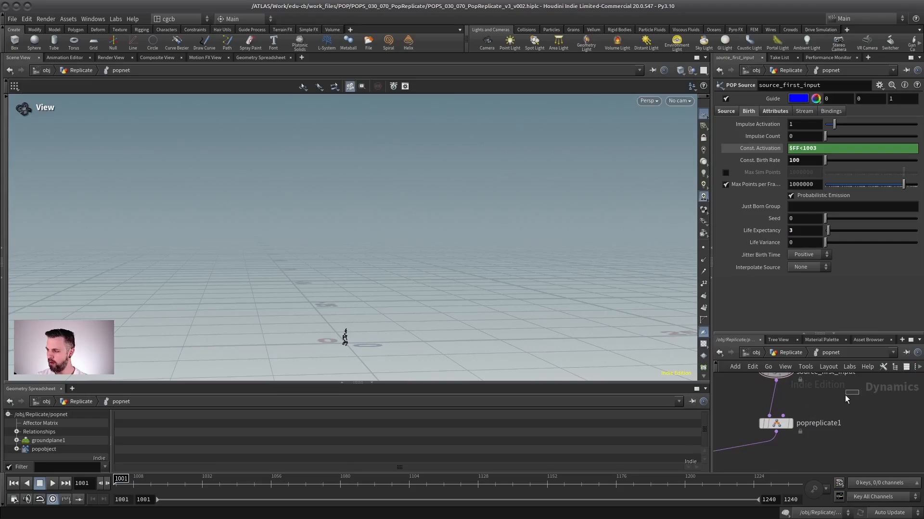
pyautogui.click(776, 423)
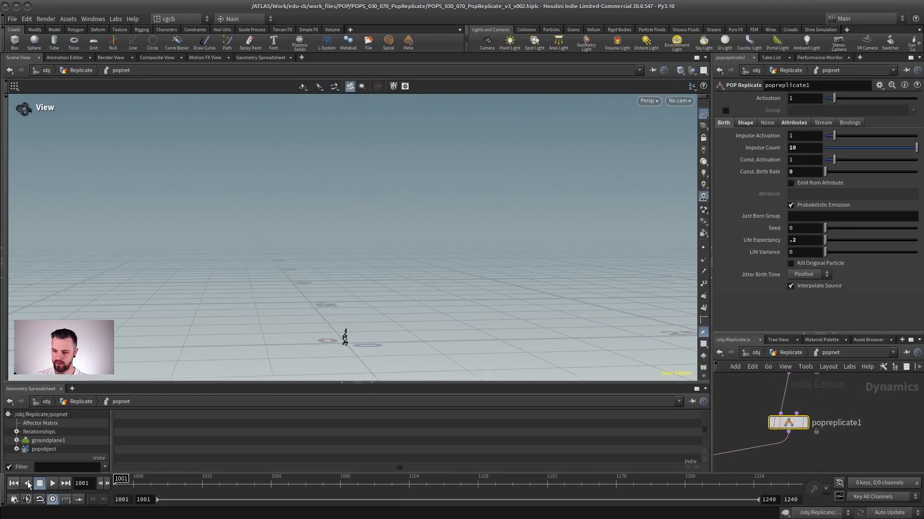
pyautogui.click(53, 483)
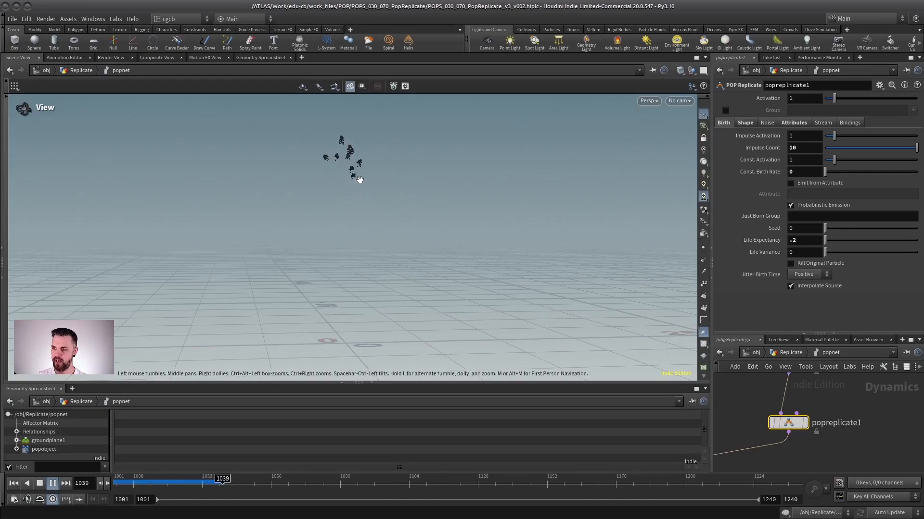
pyautogui.click(14, 484)
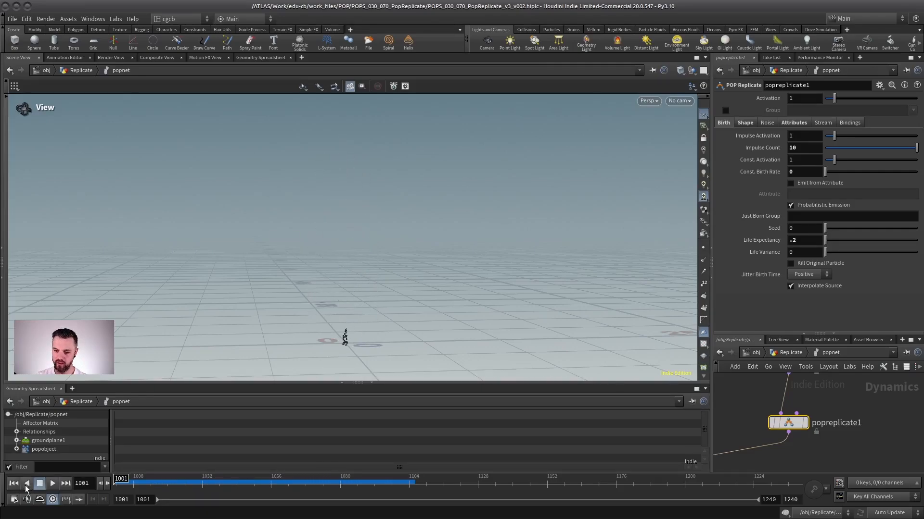
# Replay the simulation to examine the short-lived replicated particles across the source particles' full life, and return to frame 1001
pyautogui.click(53, 484)
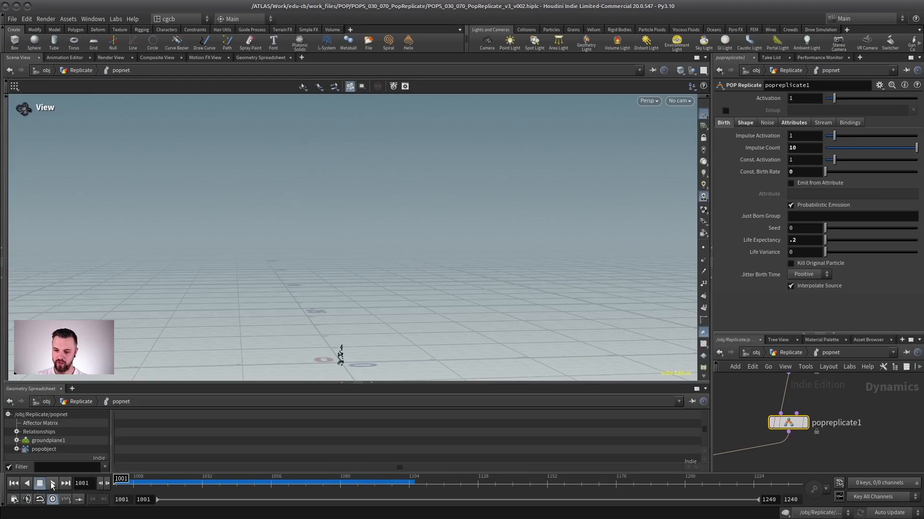
pyautogui.click(53, 484)
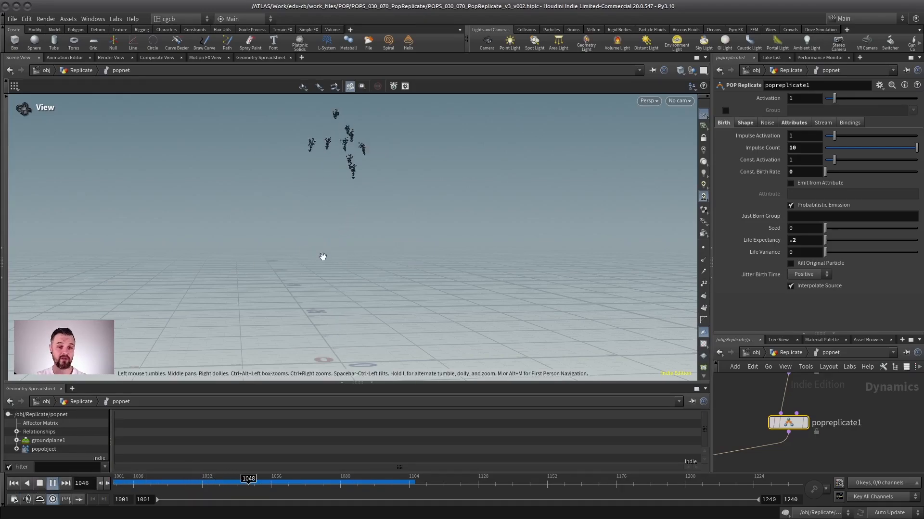
pyautogui.click(40, 484)
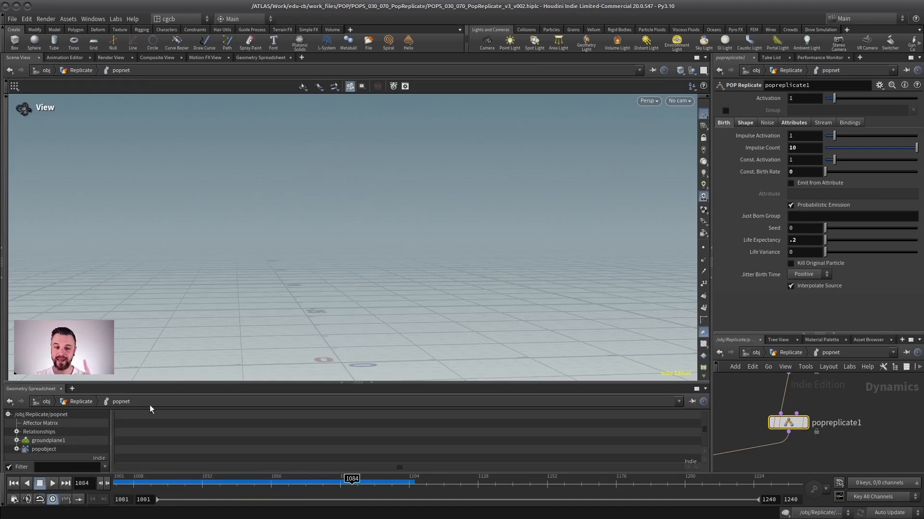
pyautogui.click(14, 484)
pyautogui.click(52, 484)
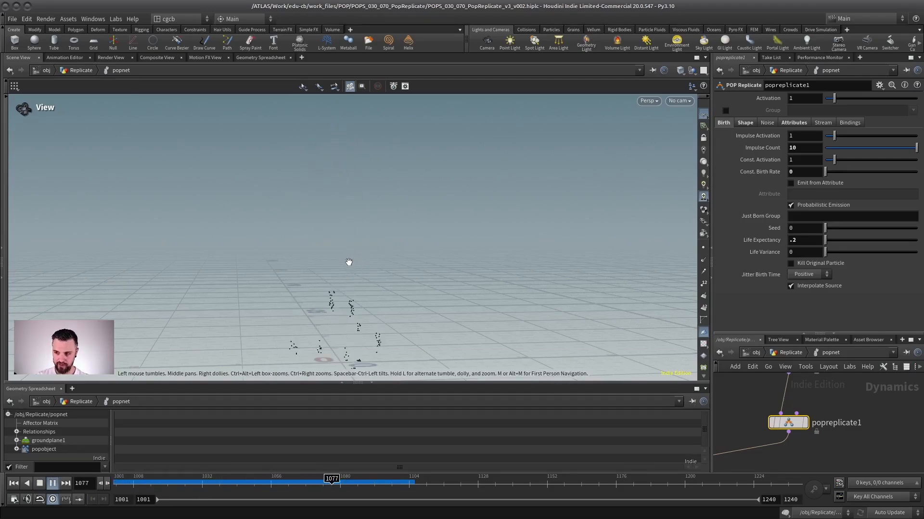
pyautogui.hotkey('ctrl', 'Up')
pyautogui.moveTo(361, 270); pyautogui.dragTo(385, 334, button='right')
pyautogui.moveTo(385, 334); pyautogui.dragTo(386, 253, button='middle')
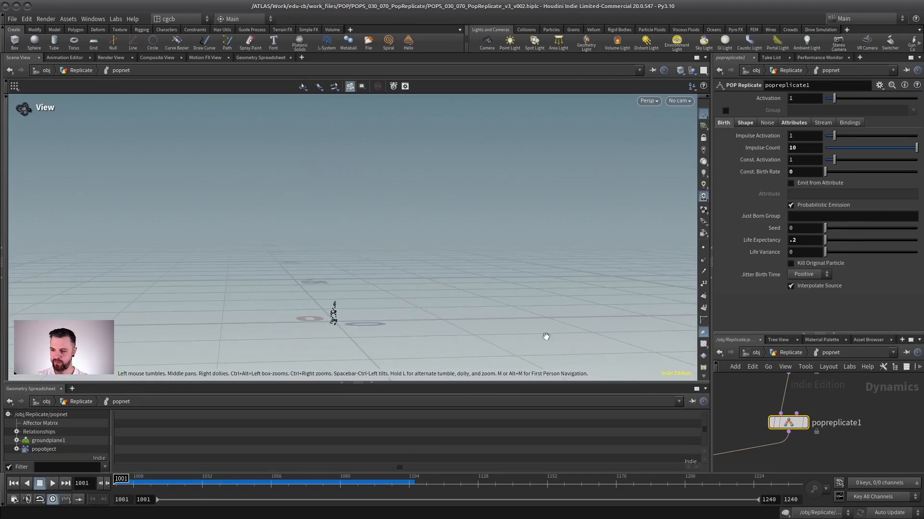
# Open the simple_impactEmit geometry object and view its wall and emitter up close
pyautogui.click(791, 354)
pyautogui.click(750, 265)
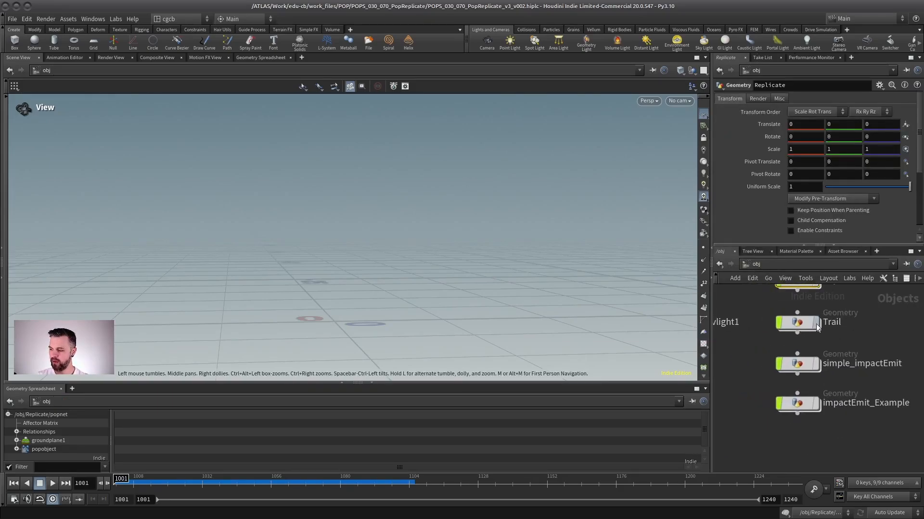
pyautogui.click(780, 375)
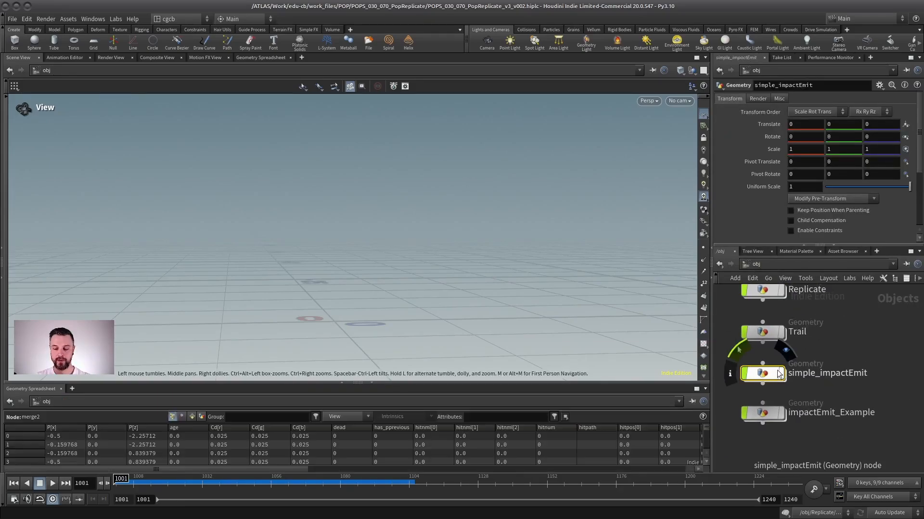
pyautogui.doubleClick(766, 375)
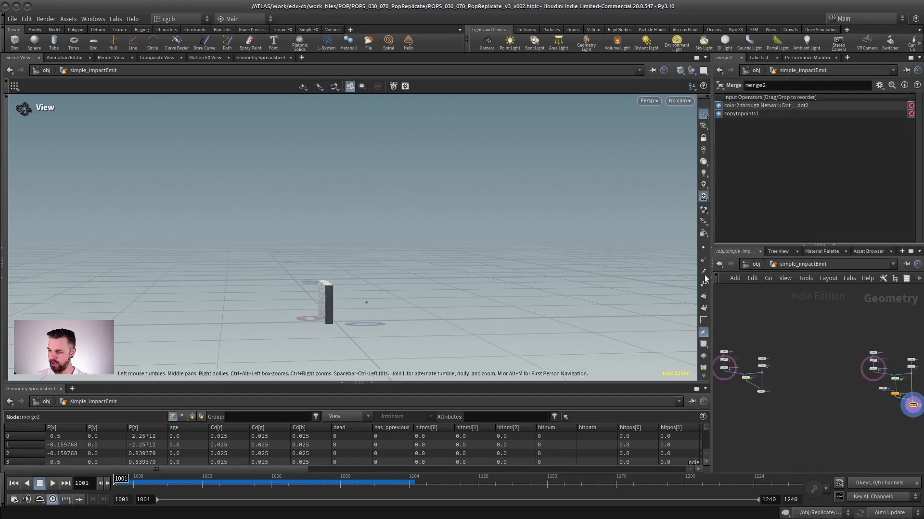
pyautogui.scroll(10, 316, 260)
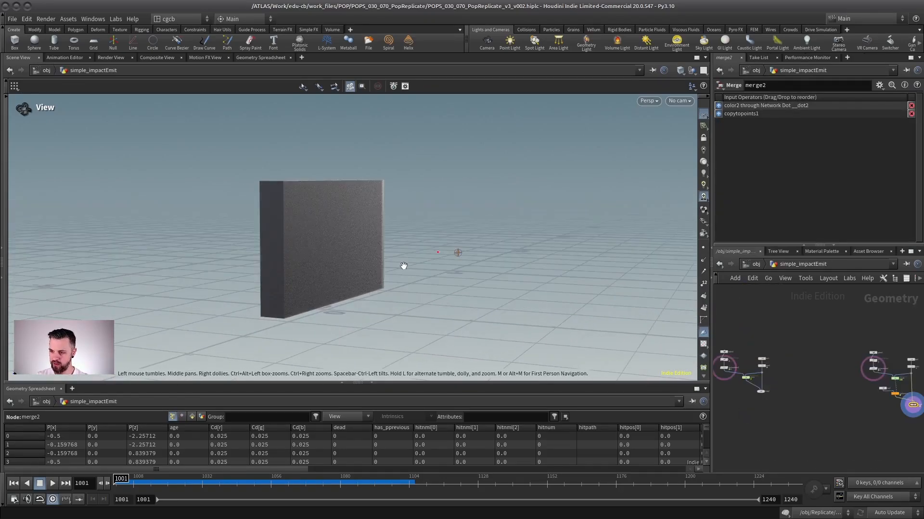
pyautogui.scroll(5, 403, 266)
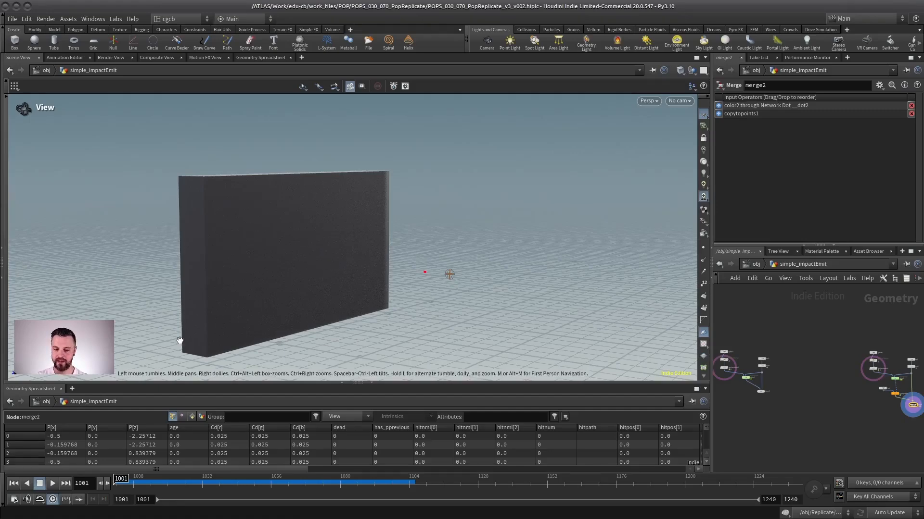
pyautogui.moveTo(314, 316); pyautogui.dragTo(392, 279)
pyautogui.scroll(5, 771, 354)
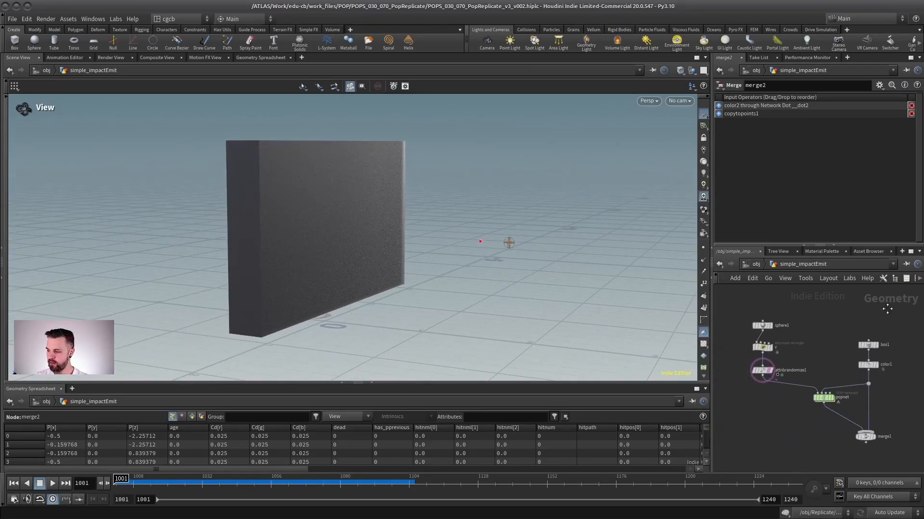
# Display the v wrangle, attribrandomize1 and color1 nodes in turn to examine the emitter velocity and the collision wall
pyautogui.click(768, 347)
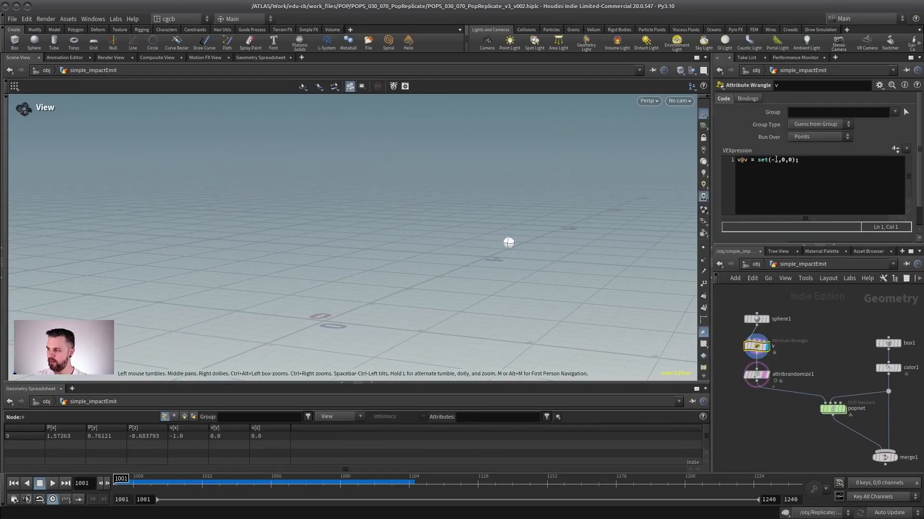
pyautogui.click(767, 376)
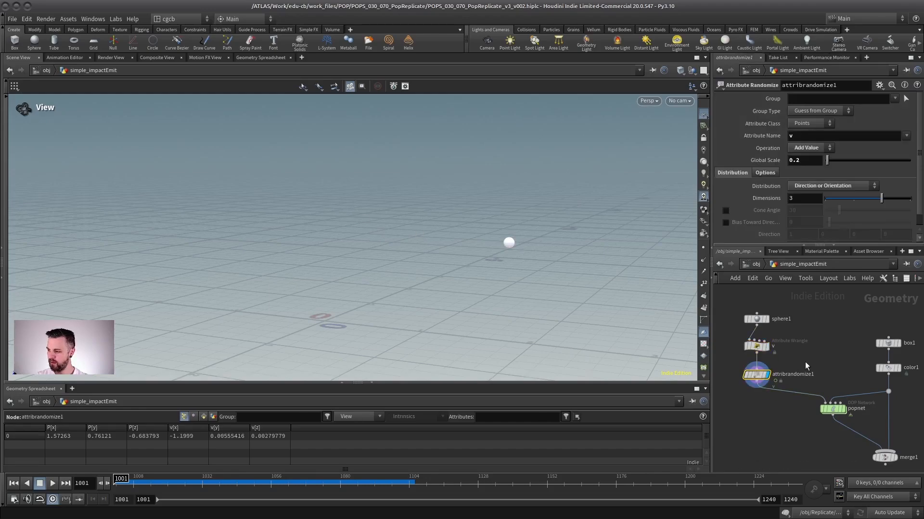
pyautogui.moveTo(814, 341); pyautogui.dragTo(783, 328, button='middle')
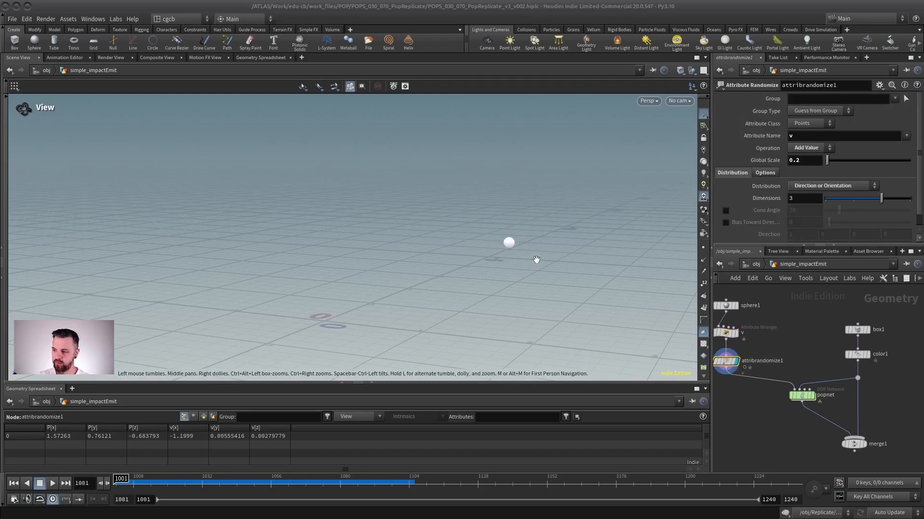
pyautogui.moveTo(799, 363); pyautogui.dragTo(777, 333, button='middle')
pyautogui.click(845, 325)
pyautogui.moveTo(481, 251); pyautogui.dragTo(398, 238)
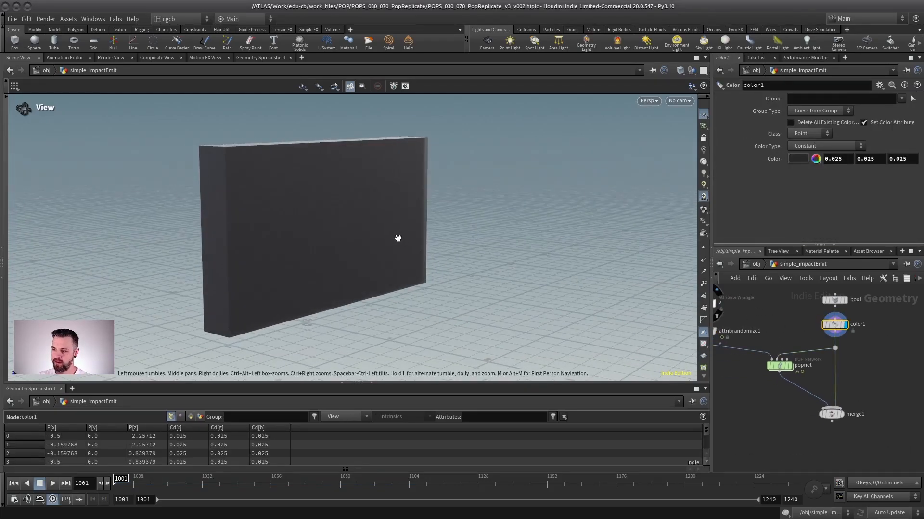
# Open the popnet inside simple_impactEmit and play its simulation to examine the red particles hitting the wall
pyautogui.click(806, 371)
pyautogui.doubleClick(806, 370)
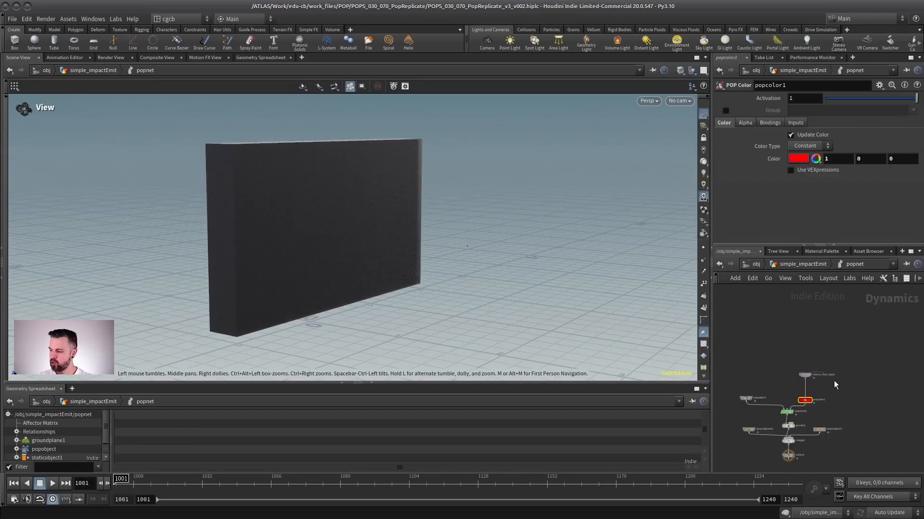
pyautogui.moveTo(800, 381); pyautogui.dragTo(800, 352)
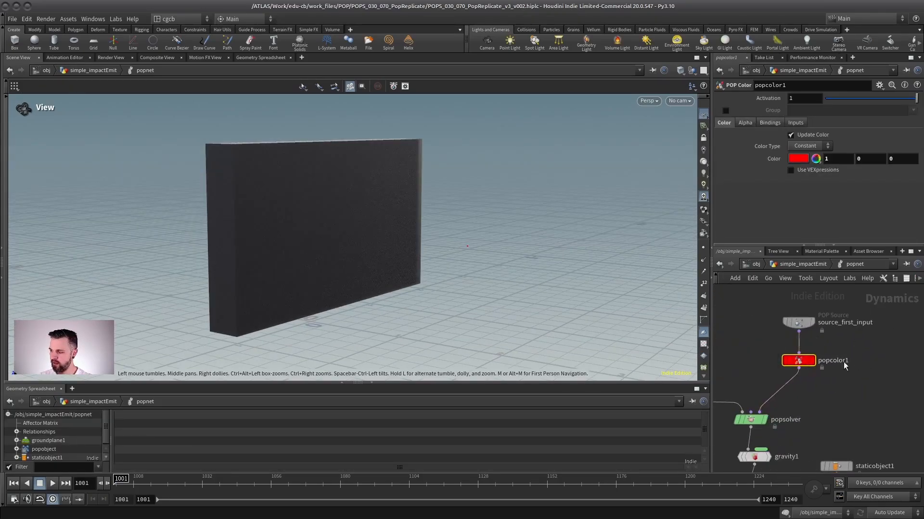
pyautogui.moveTo(680, 216); pyautogui.dragTo(308, 302)
pyautogui.click(52, 483)
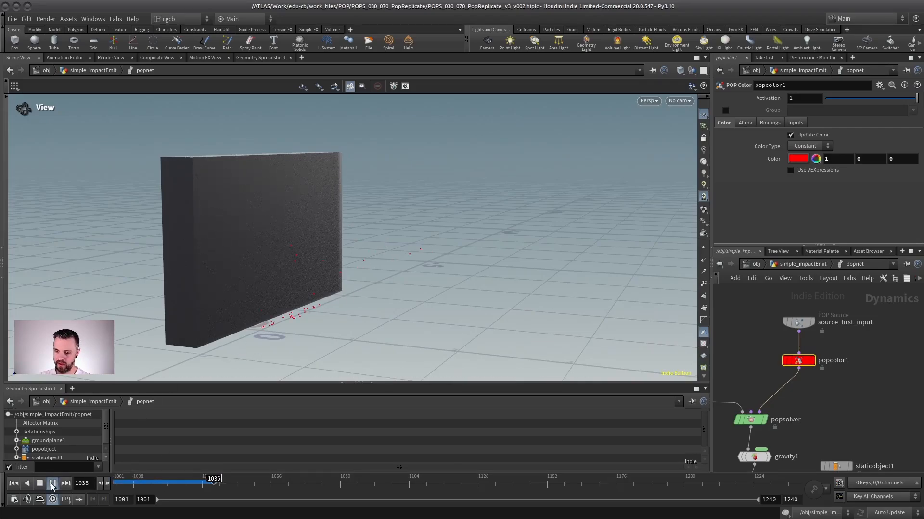
# Back in the simple_impactEmit network, display popnet alone and place a Copy to Points node between it and merge1
pyautogui.click(802, 264)
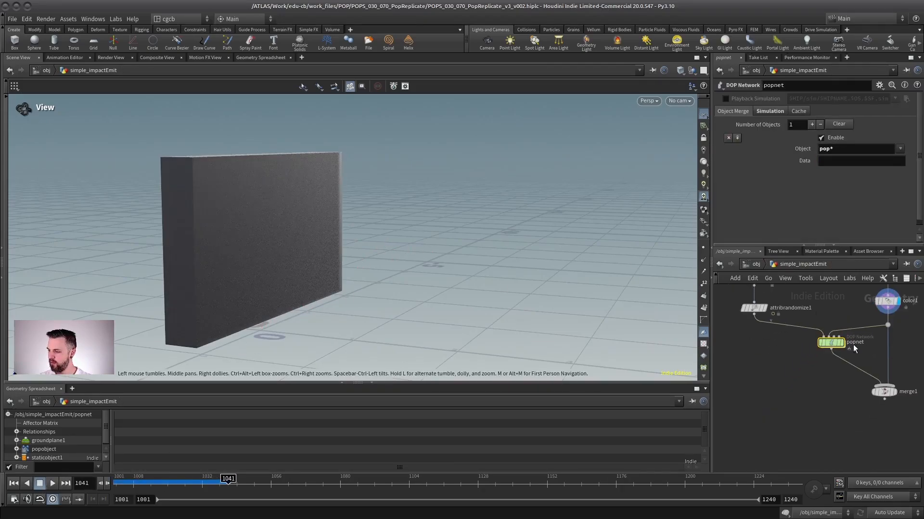
pyautogui.moveTo(884, 391); pyautogui.dragTo(876, 434)
pyautogui.press('Tab')
pyautogui.write('copyt')
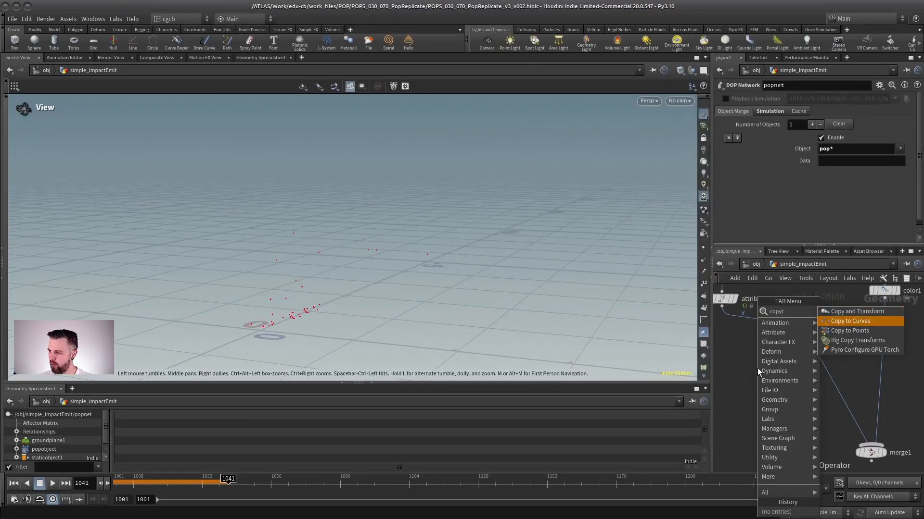
pyautogui.press('Down')
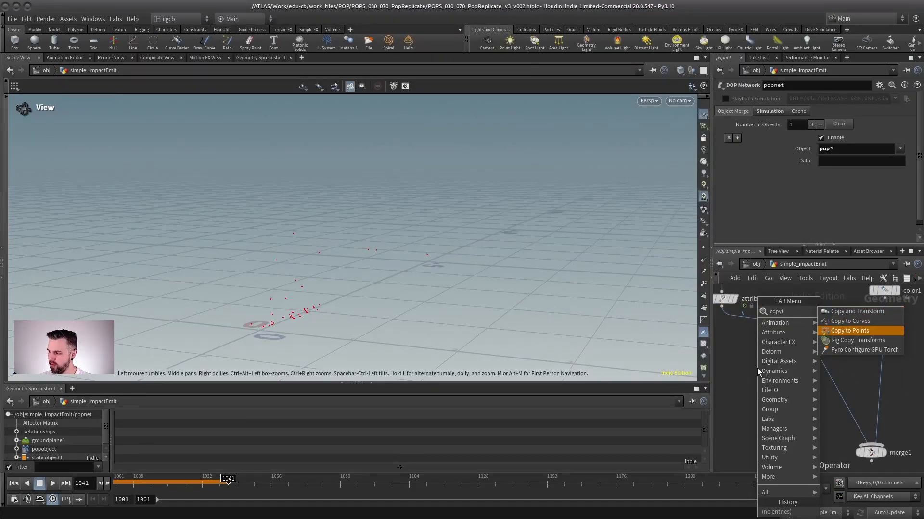
pyautogui.press('Return')
pyautogui.click(776, 399)
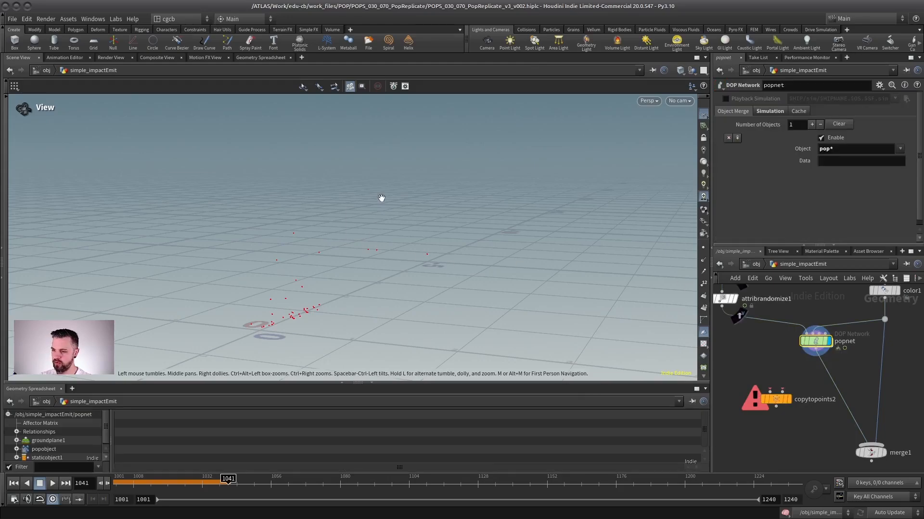
# Set the viewport's particle Point Size to 7.8, play the simulation with the enlarged points, and return to frame 1001
pyautogui.press('d')
pyautogui.click(260, 124)
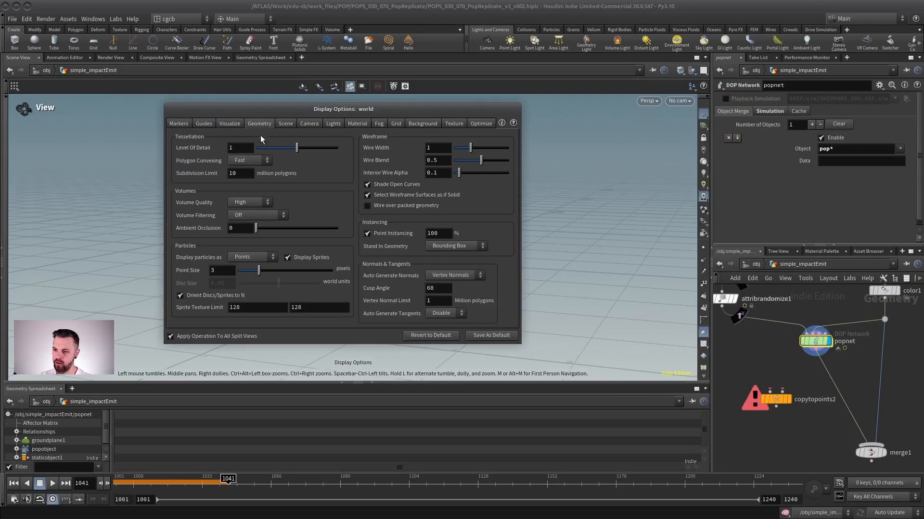
pyautogui.moveTo(259, 271); pyautogui.dragTo(309, 270)
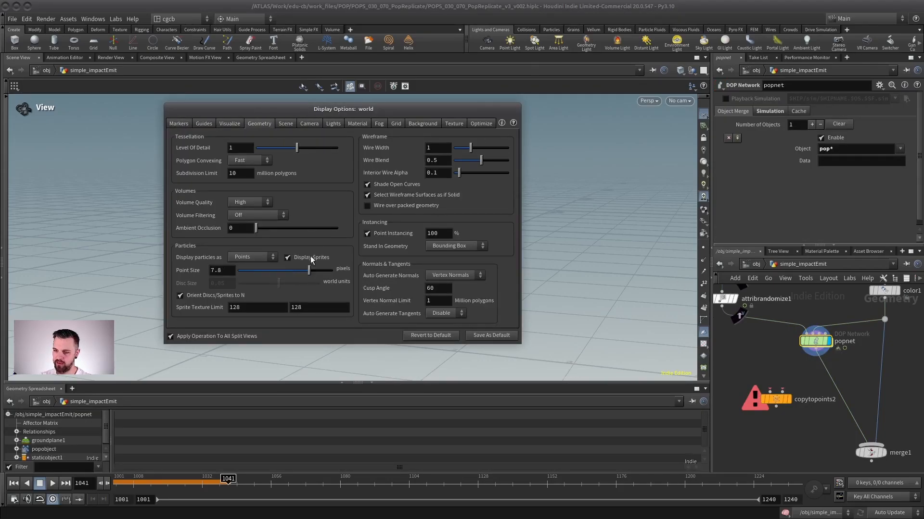
pyautogui.moveTo(373, 113); pyautogui.dragTo(792, 86)
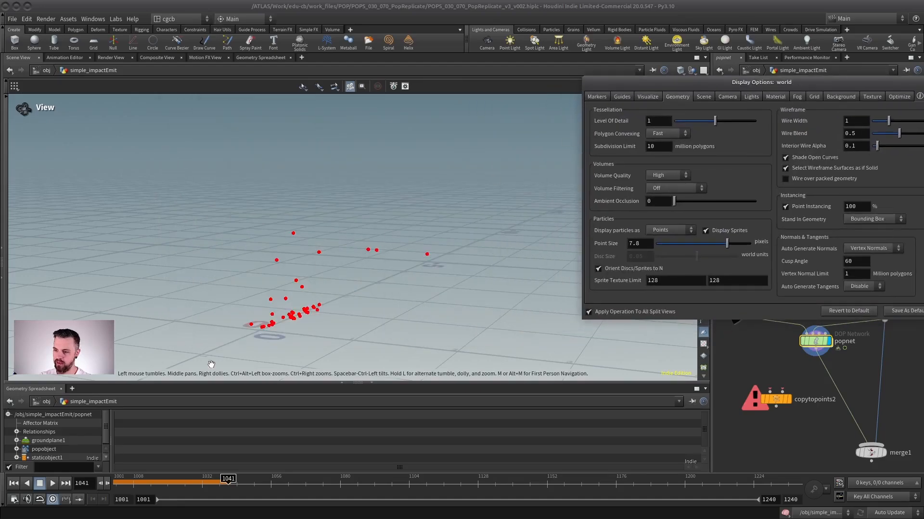
pyautogui.click(14, 484)
pyautogui.click(52, 484)
pyautogui.click(13, 484)
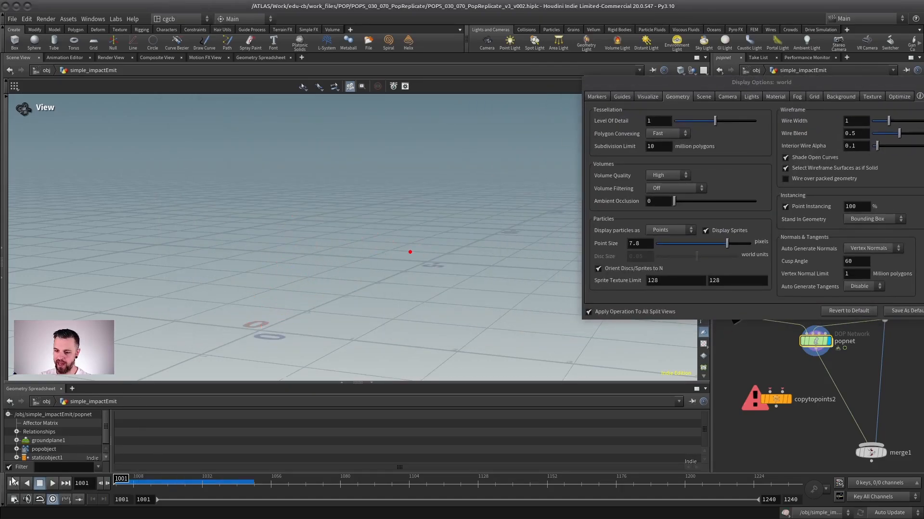
# Set the viewport's particle Point Size to 3 and close the display options
pyautogui.moveTo(646, 244); pyautogui.dragTo(606, 250)
pyautogui.write('3')
pyautogui.press('Return')
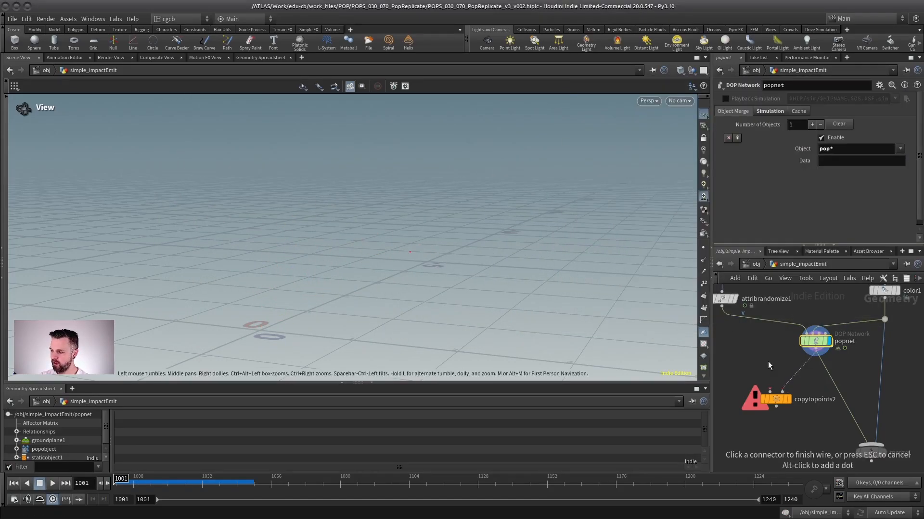
# Add a Sphere node and wire it into the first input of copytopoints2
pyautogui.moveTo(767, 362); pyautogui.dragTo(812, 357, button='middle')
pyautogui.press('Tab')
pyautogui.write('sphere')
pyautogui.press('Return')
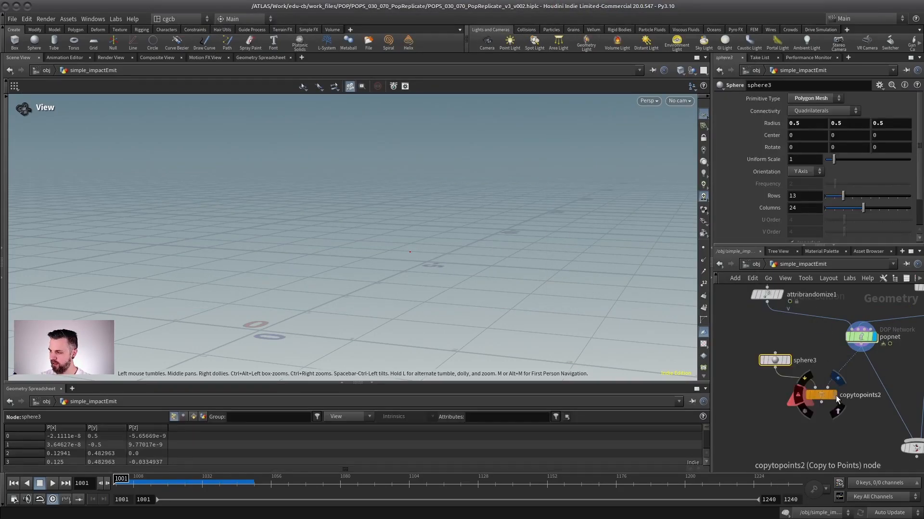
# Display merge1 and play the simulation to view the copied spheres hitting the wall from several angles
pyautogui.click(836, 396)
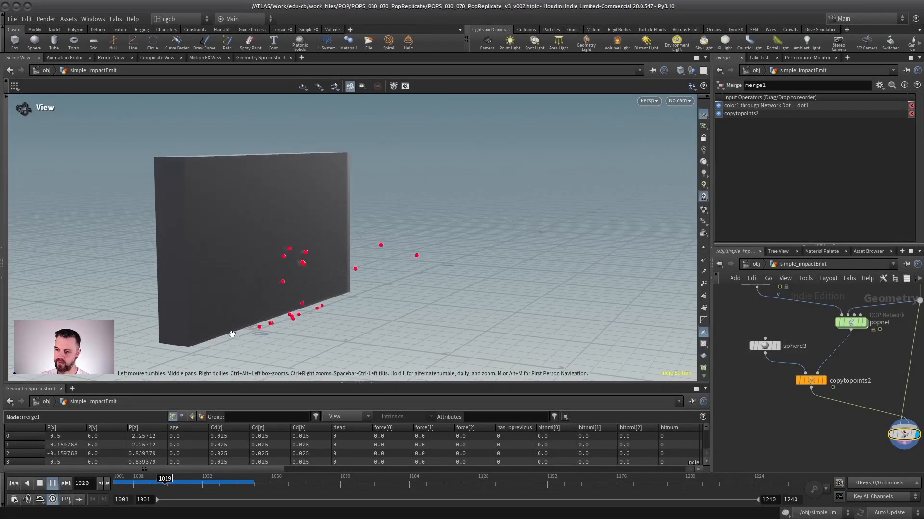
pyautogui.moveTo(245, 325); pyautogui.dragTo(394, 288)
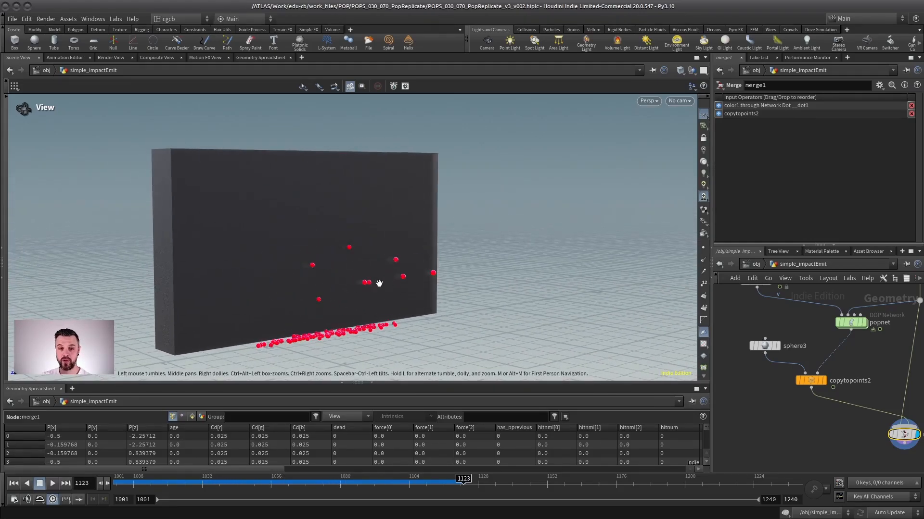
pyautogui.moveTo(342, 261); pyautogui.dragTo(356, 237)
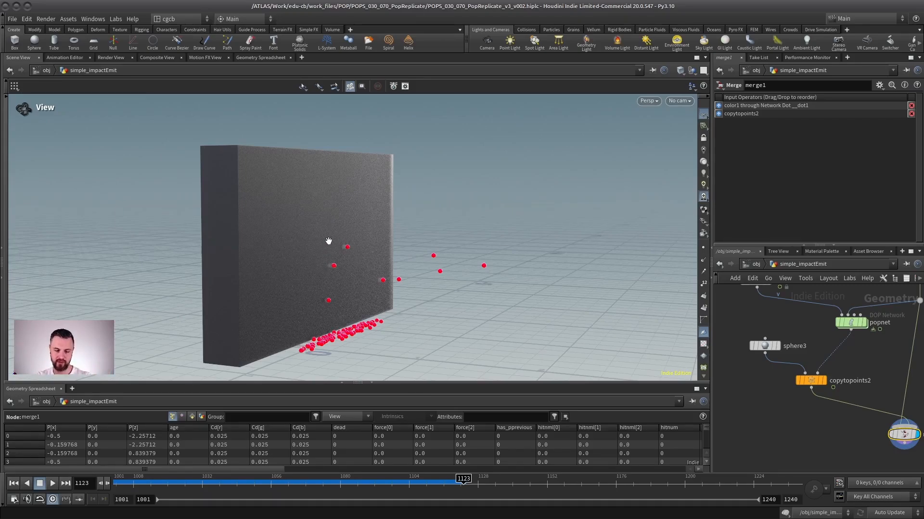
# Inside popnet, insert a POP Replicate node between popcolor1 and popsolver, and go back up to simple_impactEmit to view the spheres
pyautogui.moveTo(791, 319); pyautogui.dragTo(770, 327, button='middle')
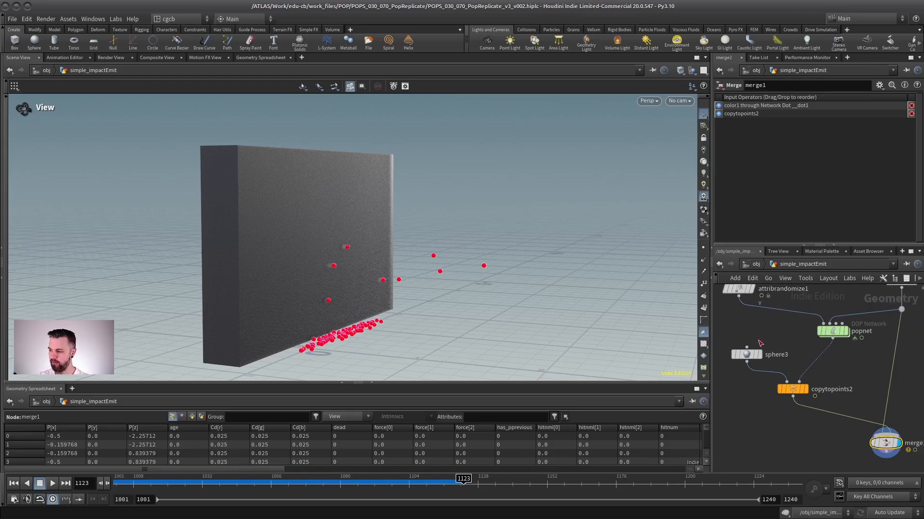
pyautogui.doubleClick(831, 330)
pyautogui.moveTo(802, 324); pyautogui.dragTo(802, 291)
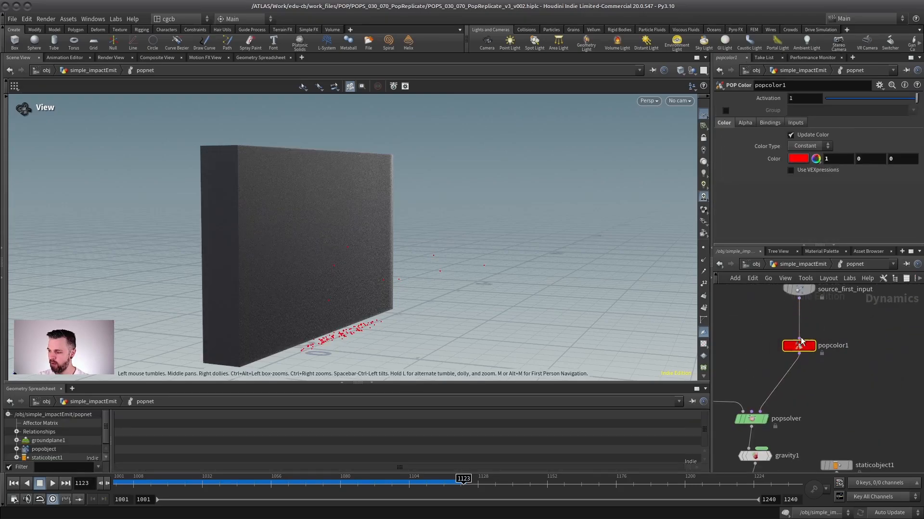
pyautogui.moveTo(801, 345); pyautogui.dragTo(801, 322)
pyautogui.press('Tab')
pyautogui.press('Return')
pyautogui.click(802, 374)
pyautogui.moveTo(810, 376)
pyautogui.mouseDown()
pyautogui.moveTo(803, 364)
pyautogui.moveTo(812, 369)
pyautogui.mouseUp()
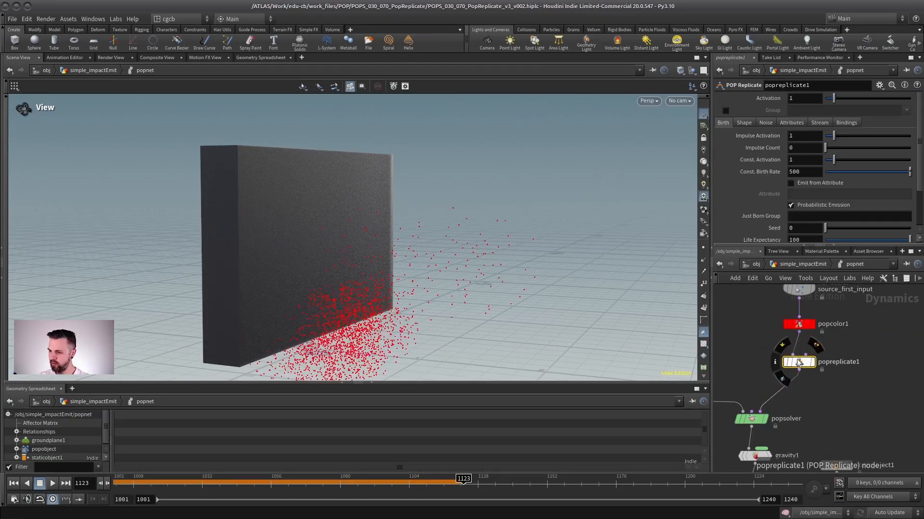
pyautogui.moveTo(335, 306); pyautogui.dragTo(384, 247)
pyautogui.click(798, 265)
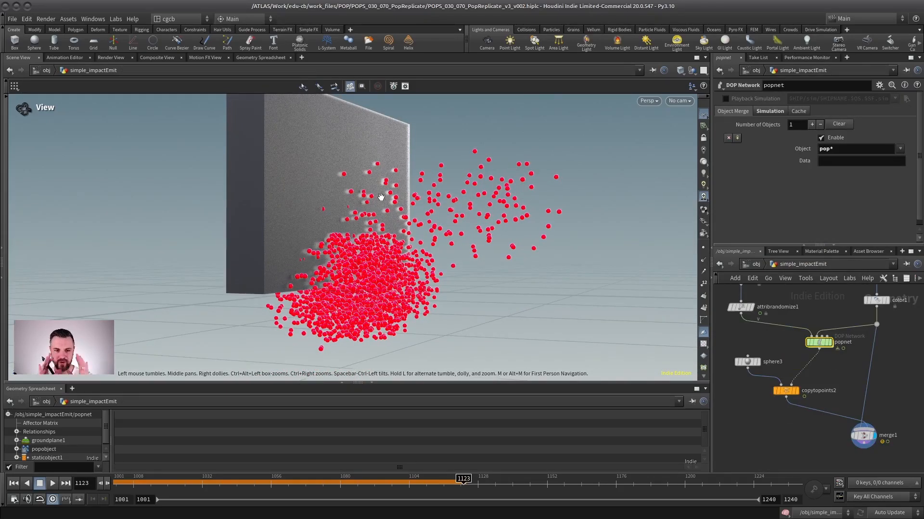
# Back inside popnet, set the Uniform Scale of popreplicate1's emission shape to 0.1
pyautogui.doubleClick(820, 343)
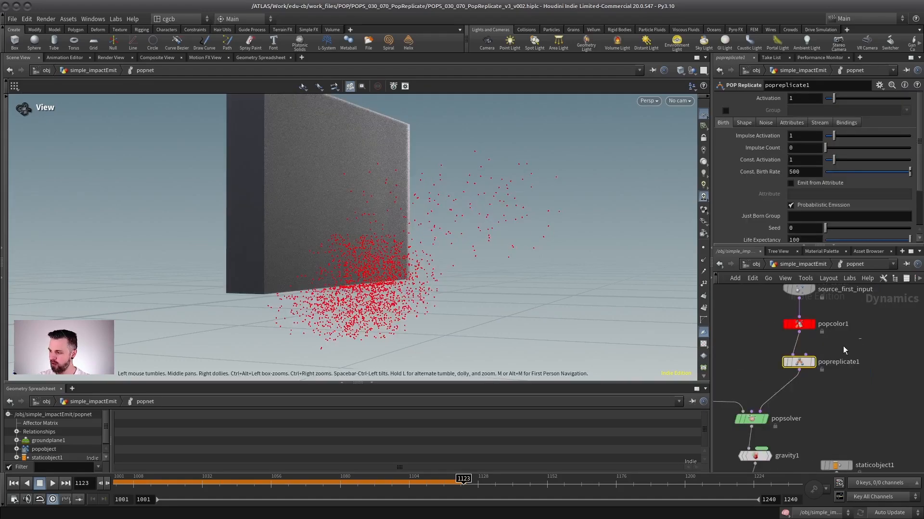
pyautogui.click(743, 124)
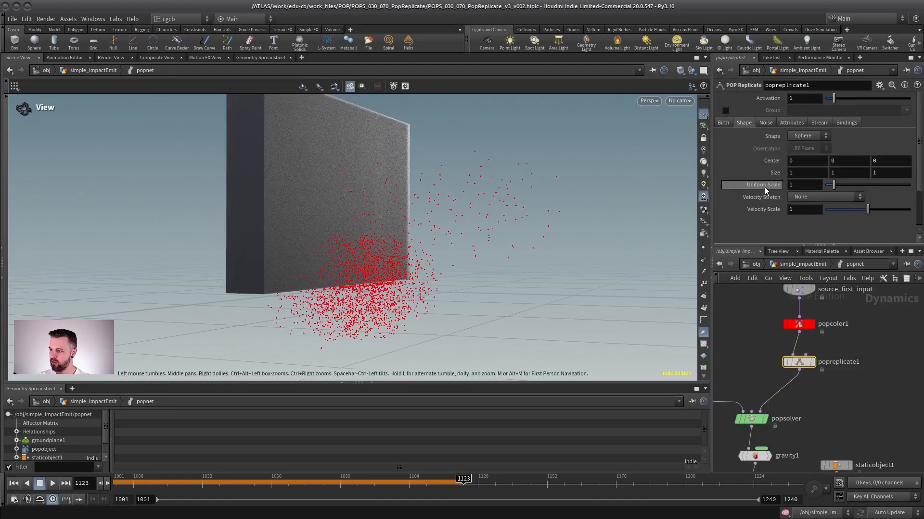
pyautogui.moveTo(834, 187); pyautogui.dragTo(826, 185)
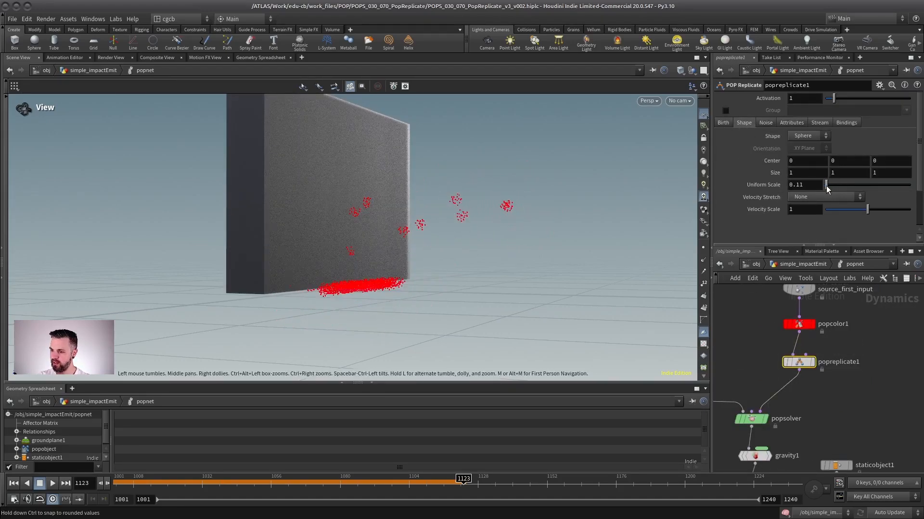
pyautogui.click(814, 185)
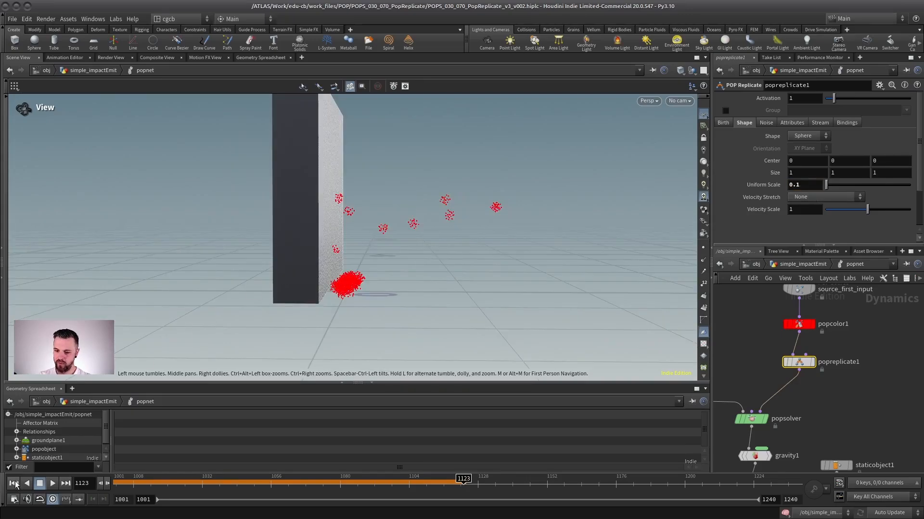
# Replay the simulation from the first frame and examine the smaller replicated clusters from several angles
pyautogui.click(14, 483)
pyautogui.click(52, 483)
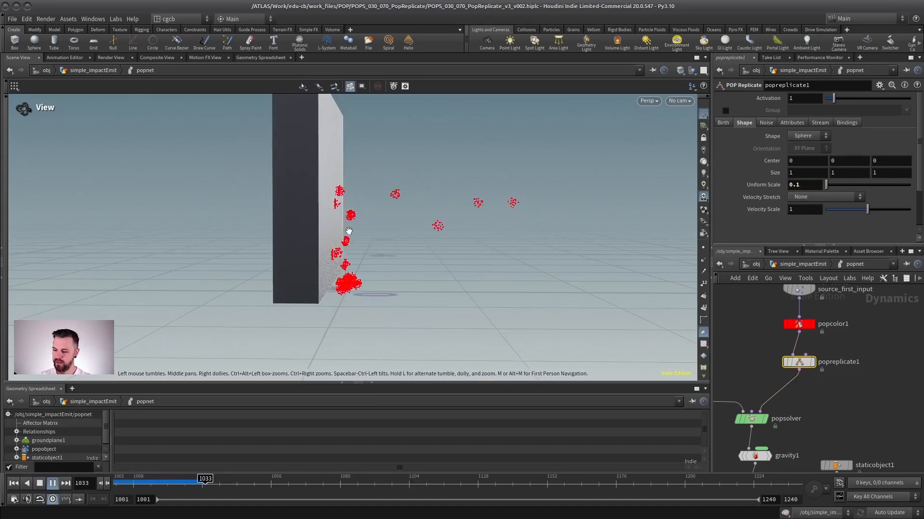
pyautogui.moveTo(348, 231); pyautogui.dragTo(485, 187)
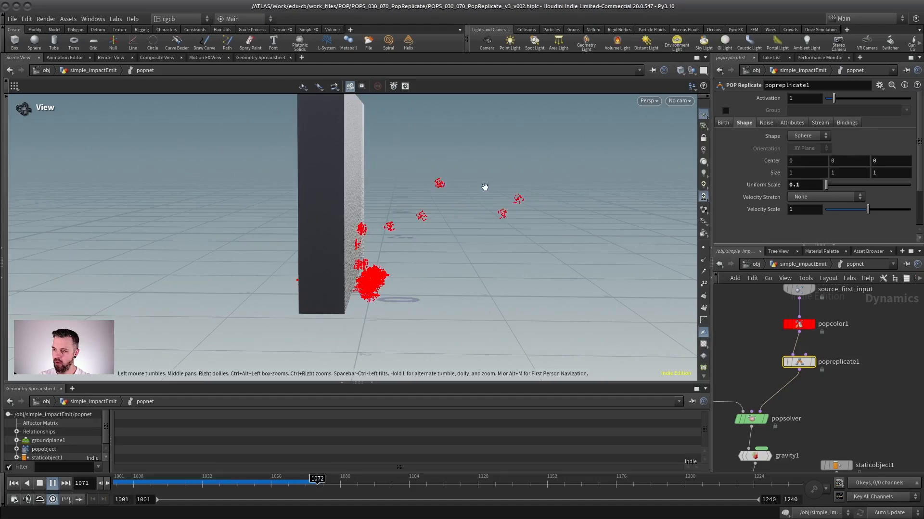
pyautogui.moveTo(398, 208); pyautogui.dragTo(355, 202)
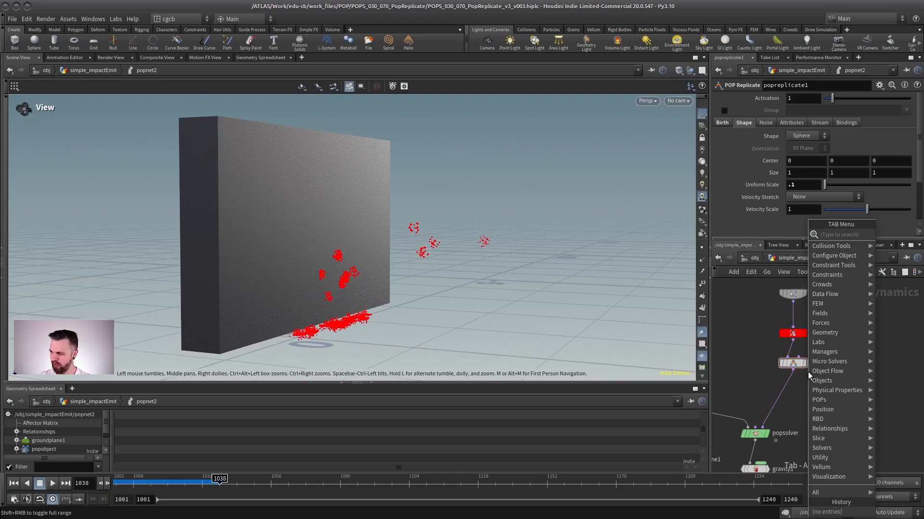
# Add a POP Color node between popreplicate1 and popsolver and set its color to green (0, 1, 0)
pyautogui.write('color')
pyautogui.press('Return')
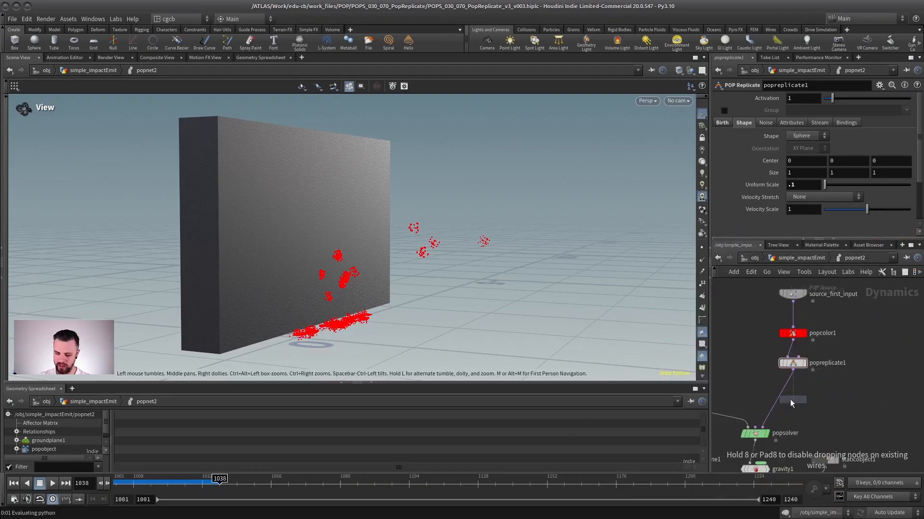
pyautogui.click(792, 397)
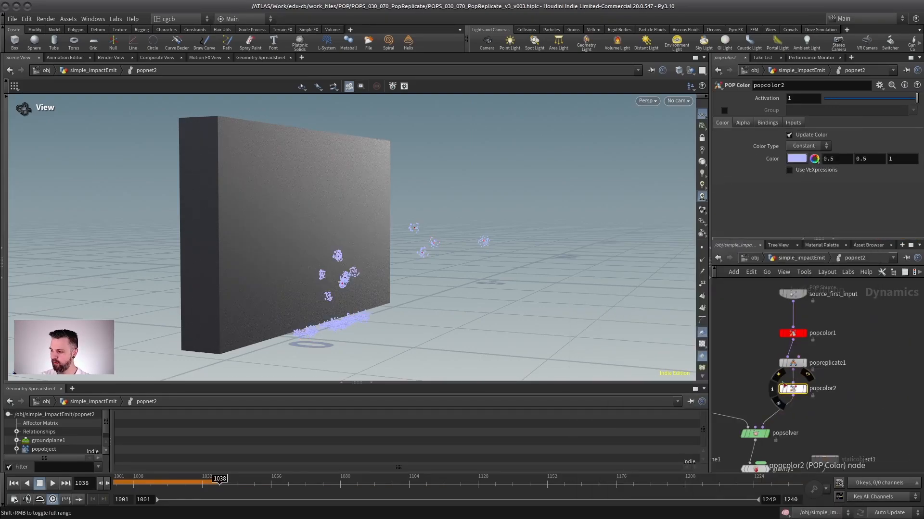
pyautogui.click(796, 159)
pyautogui.click(803, 90)
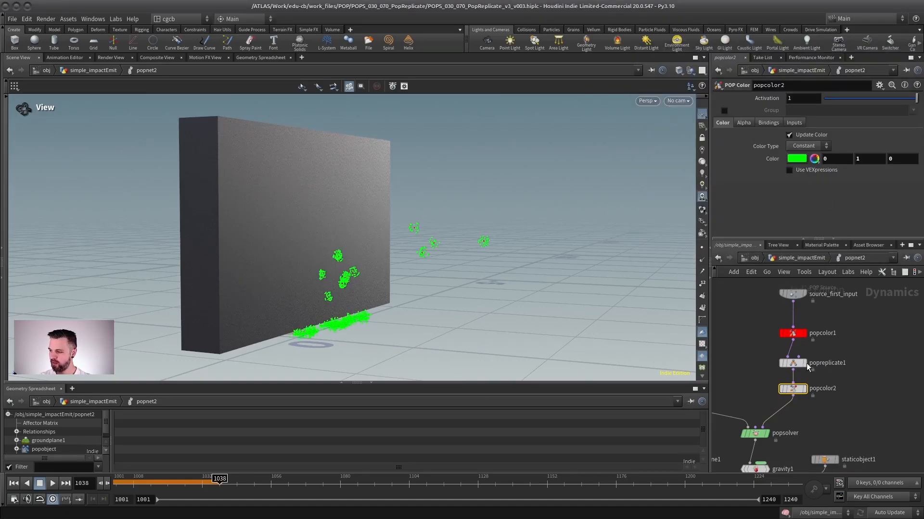
# Check popreplicate1's Stream Name, and restrict popcolor2 to the stream_popreplicate1 group
pyautogui.moveTo(818, 358); pyautogui.dragTo(825, 354, button='middle')
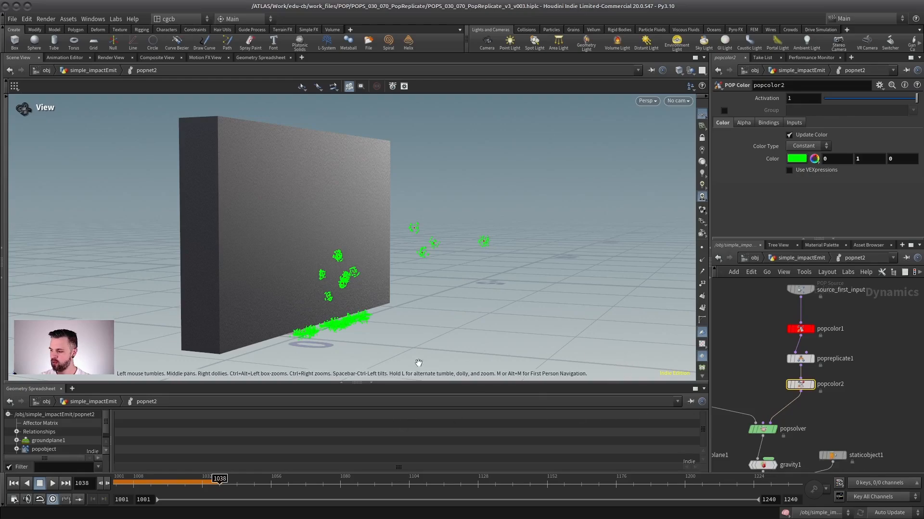
pyautogui.click(788, 361)
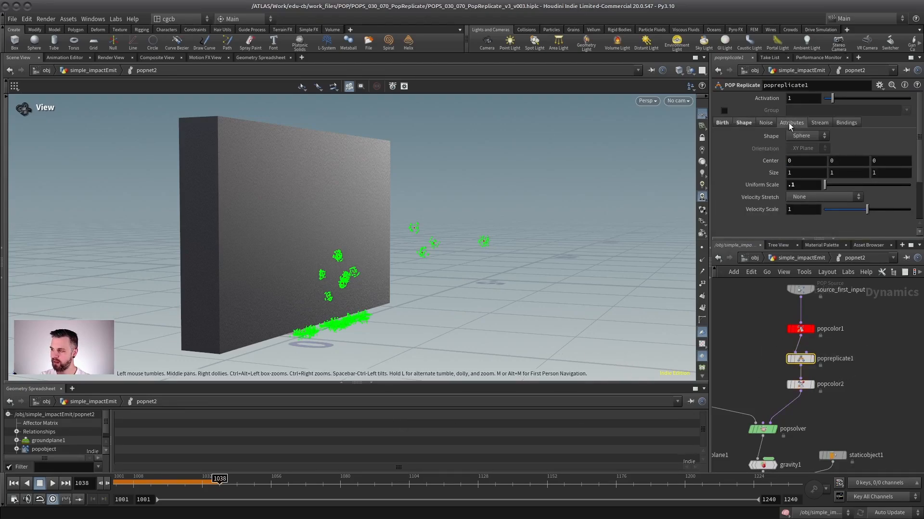
pyautogui.click(819, 123)
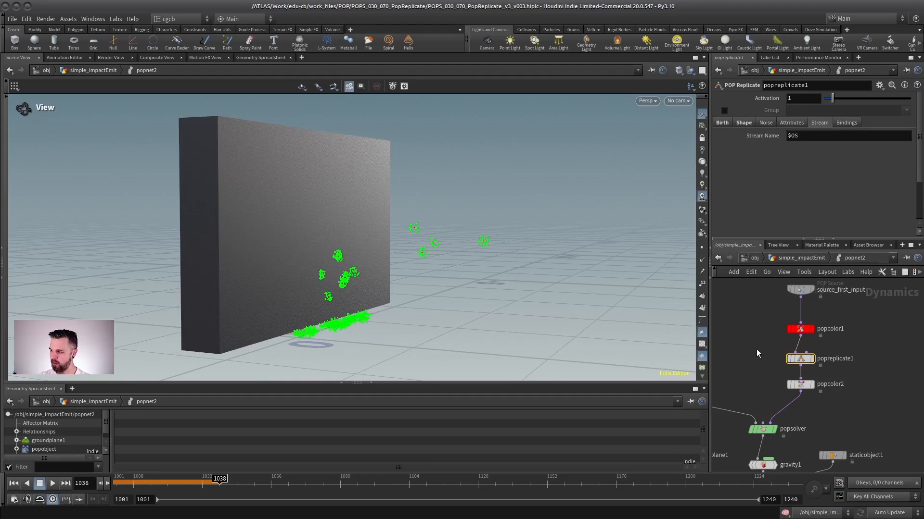
pyautogui.middleClick(800, 359)
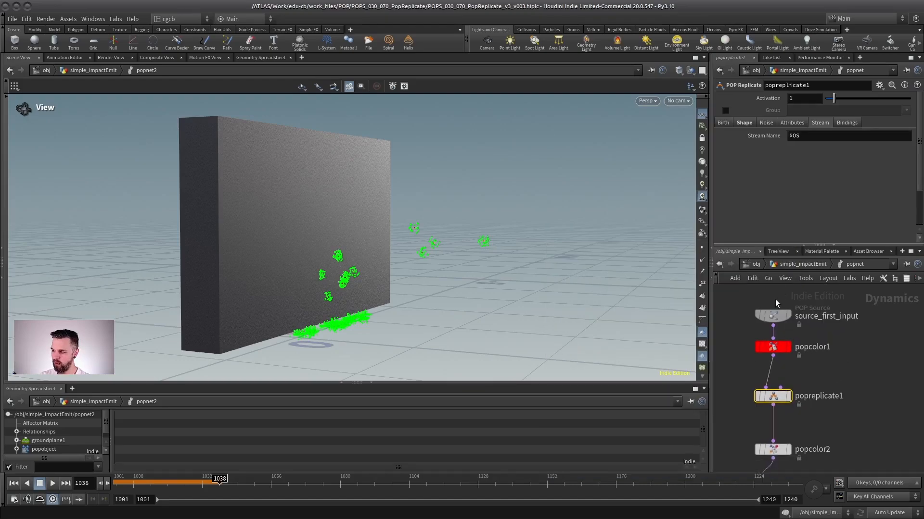
pyautogui.moveTo(836, 398); pyautogui.dragTo(826, 354, button='middle')
pyautogui.moveTo(764, 351); pyautogui.dragTo(788, 350, button='middle')
pyautogui.click(779, 408)
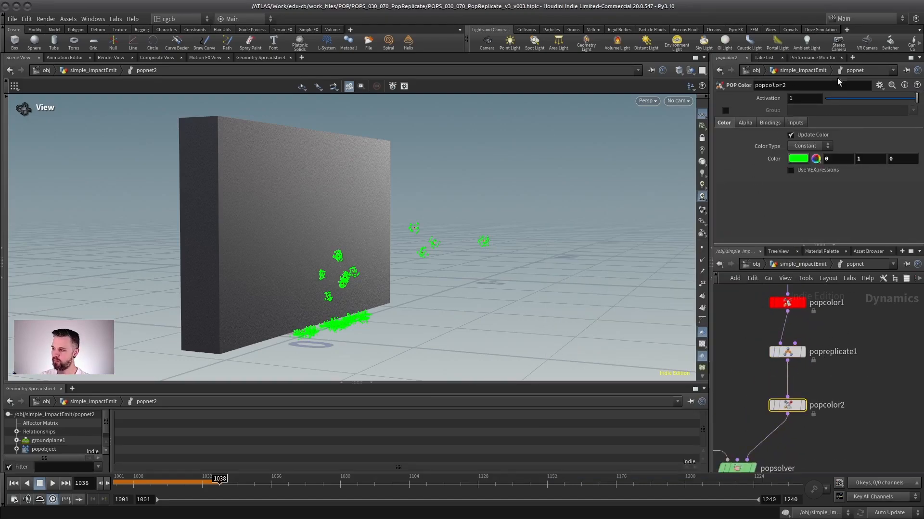
pyautogui.click(726, 110)
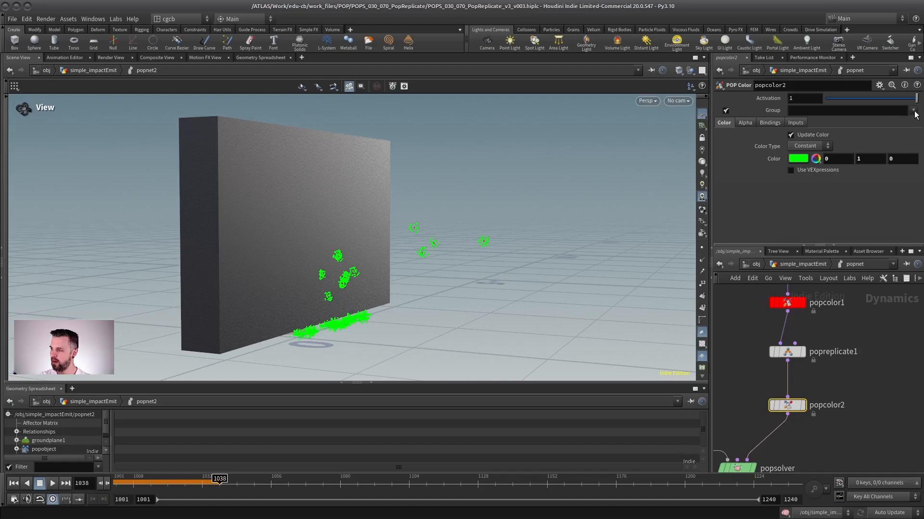
pyautogui.click(913, 112)
pyautogui.click(872, 121)
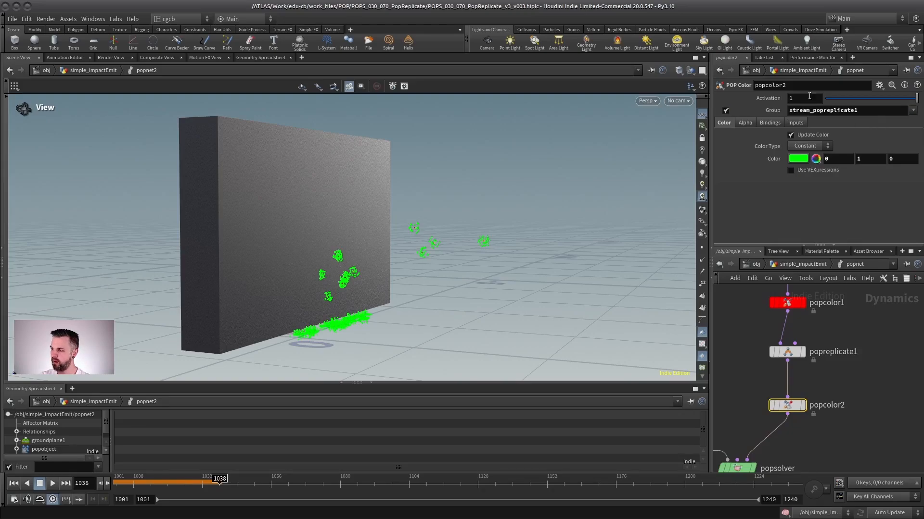
# Replay the simulation from the first frame, pause it, and examine the particle colors from several angles
pyautogui.click(14, 484)
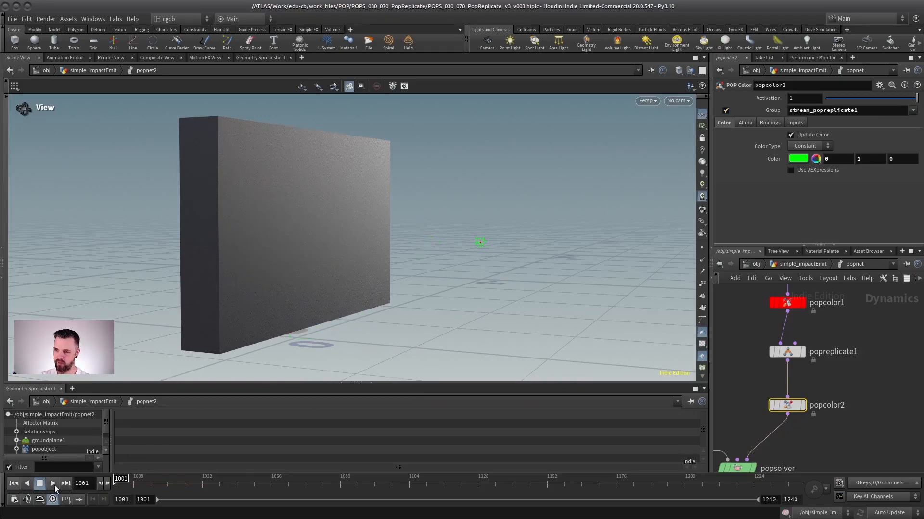
pyautogui.click(52, 484)
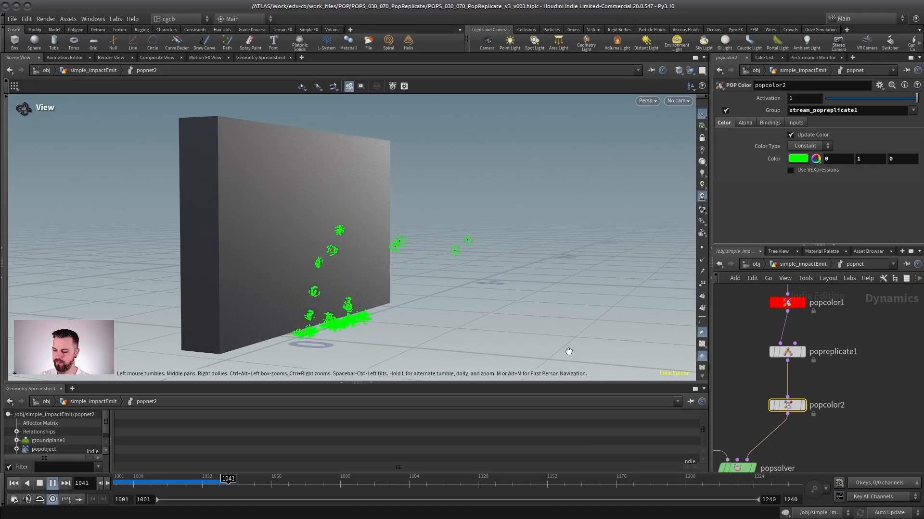
pyautogui.click(53, 483)
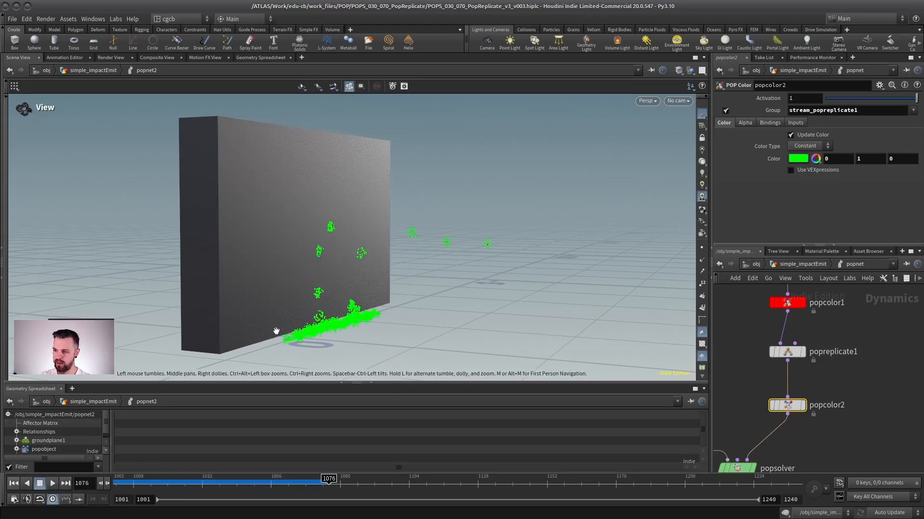
pyautogui.moveTo(275, 330); pyautogui.dragTo(438, 287)
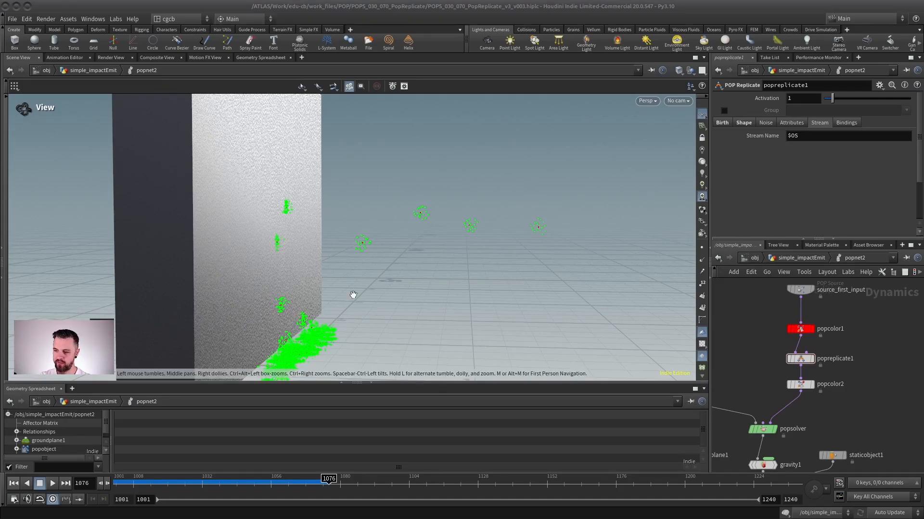
pyautogui.moveTo(351, 295); pyautogui.dragTo(241, 231)
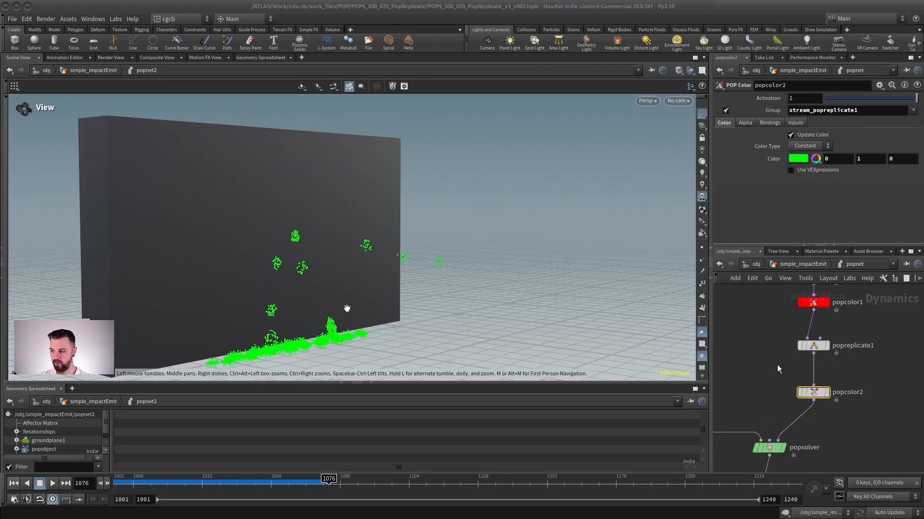
# Set popsolver's collision Response to Die and enlarge the network editor pane
pyautogui.scroll(-3, 839, 368)
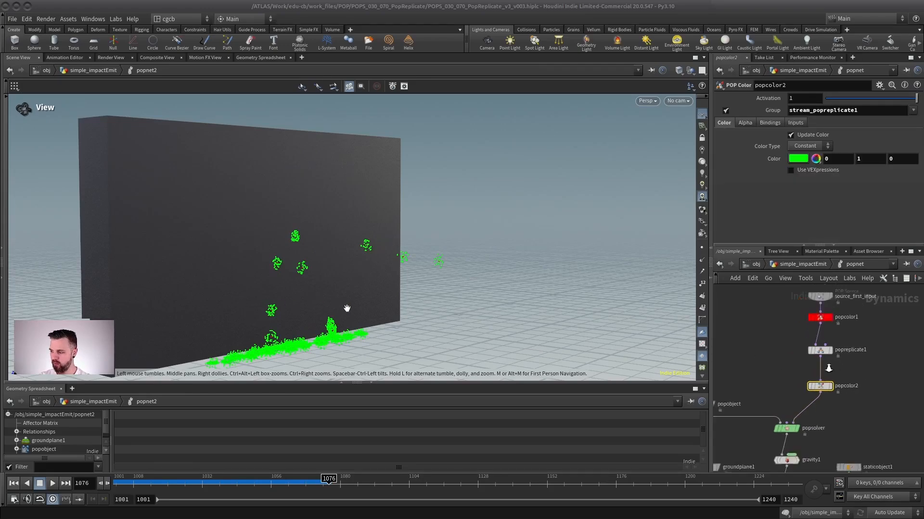
pyautogui.moveTo(860, 350); pyautogui.dragTo(839, 379, button='middle')
pyautogui.scroll(2, 839, 379)
pyautogui.moveTo(798, 433); pyautogui.dragTo(849, 332, button='middle')
pyautogui.scroll(1, 849, 378)
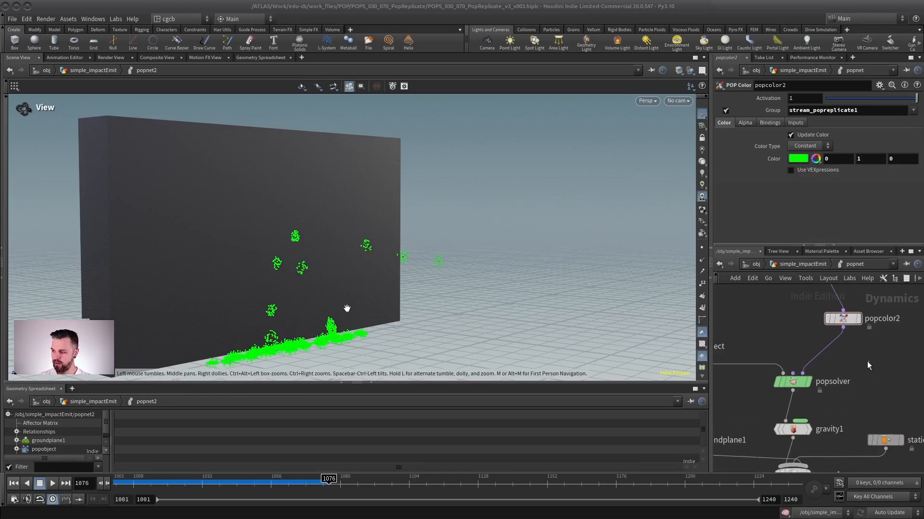
pyautogui.click(792, 381)
pyautogui.click(800, 191)
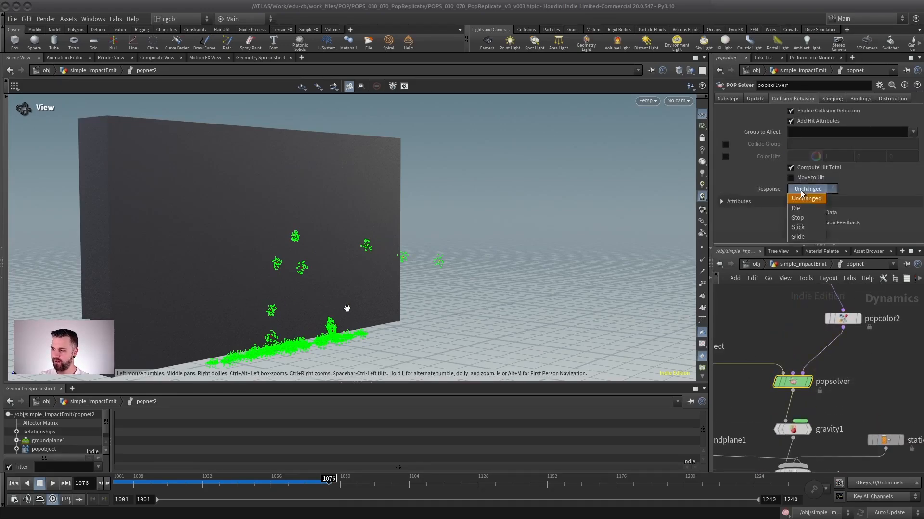
pyautogui.click(801, 193)
pyautogui.click(803, 192)
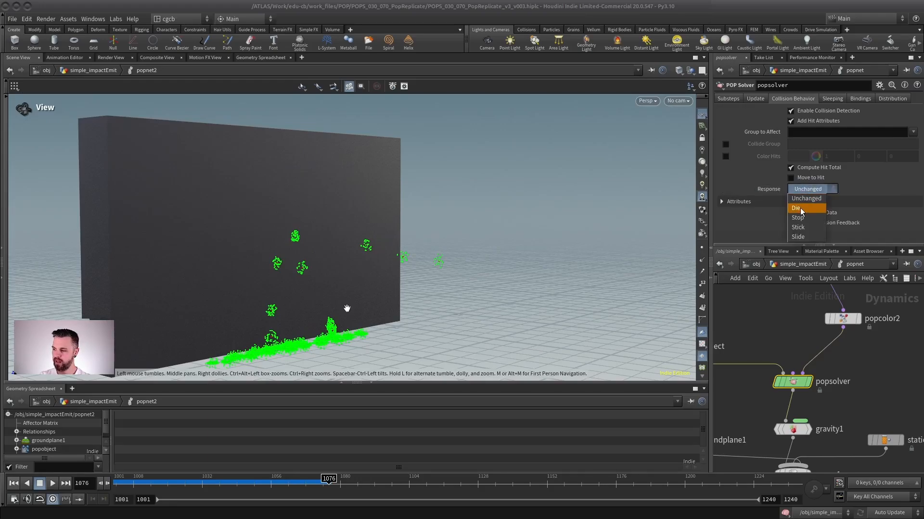
pyautogui.click(801, 209)
pyautogui.scroll(-1, 794, 315)
pyautogui.moveTo(793, 313); pyautogui.dragTo(781, 357, button='middle')
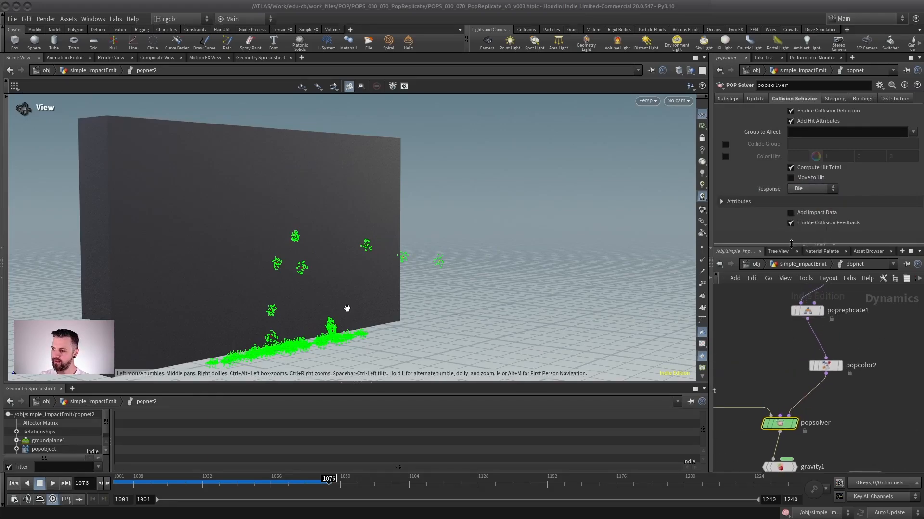
pyautogui.moveTo(797, 246); pyautogui.dragTo(799, 159)
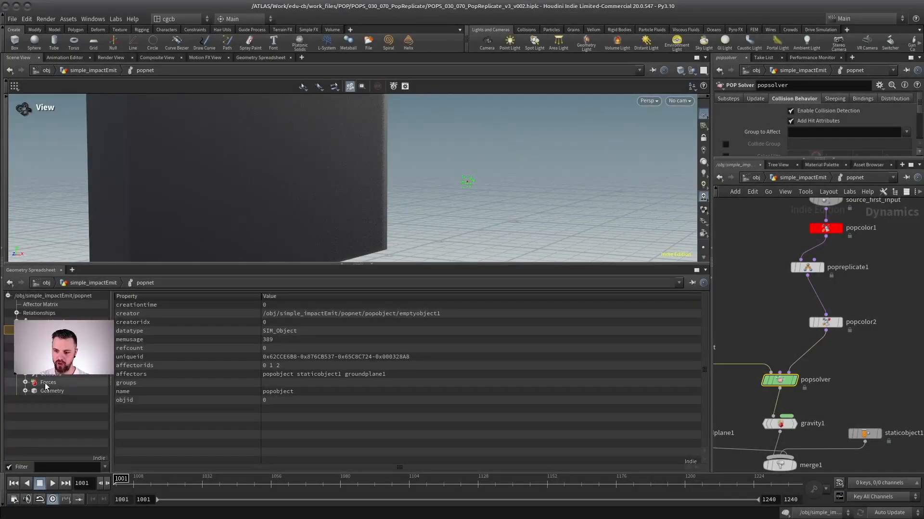
# Display popobject's Geometry in the spreadsheet, filter the attributes to "dead", run the simulation, and sort by that attribute
pyautogui.click(46, 390)
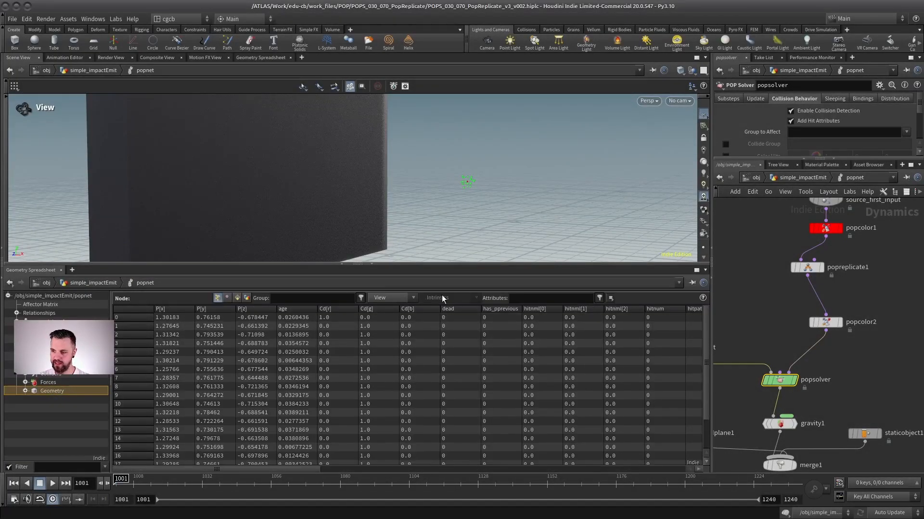
pyautogui.write('dead')
pyautogui.press('Return')
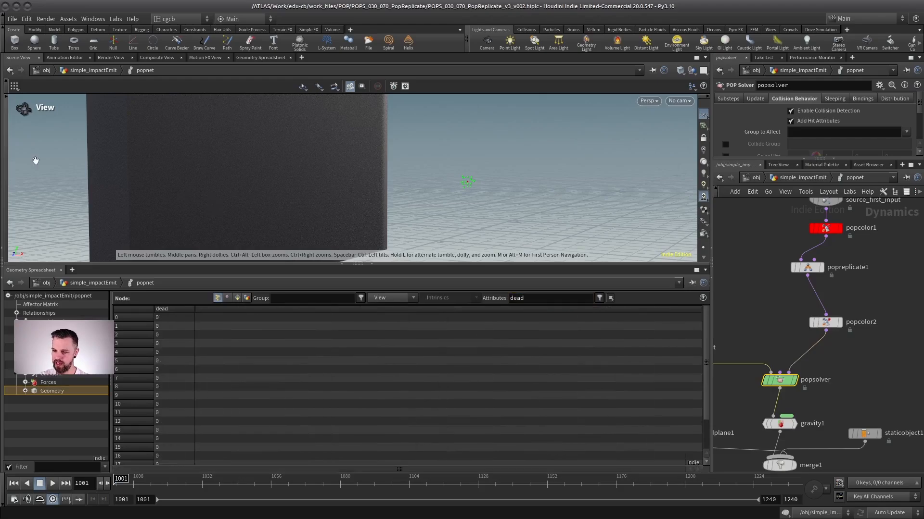
pyautogui.click(54, 484)
pyautogui.click(175, 310)
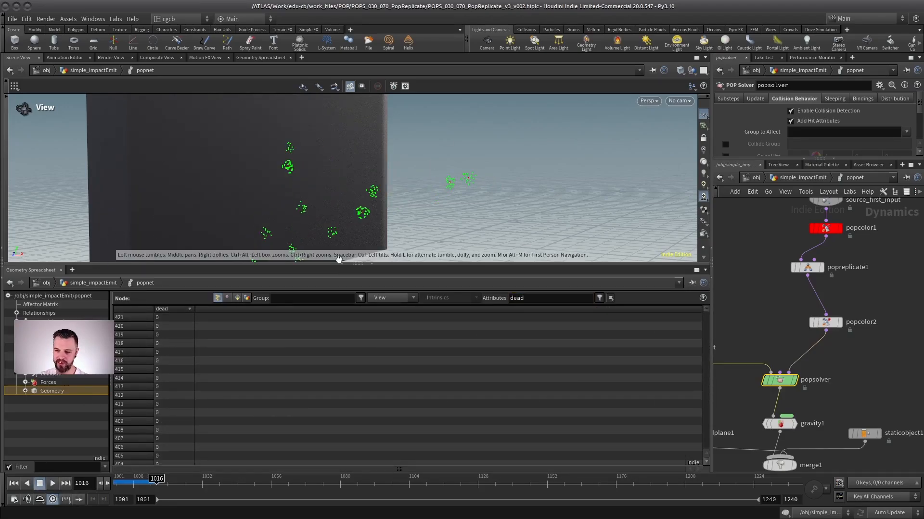
pyautogui.moveTo(329, 264); pyautogui.dragTo(330, 382)
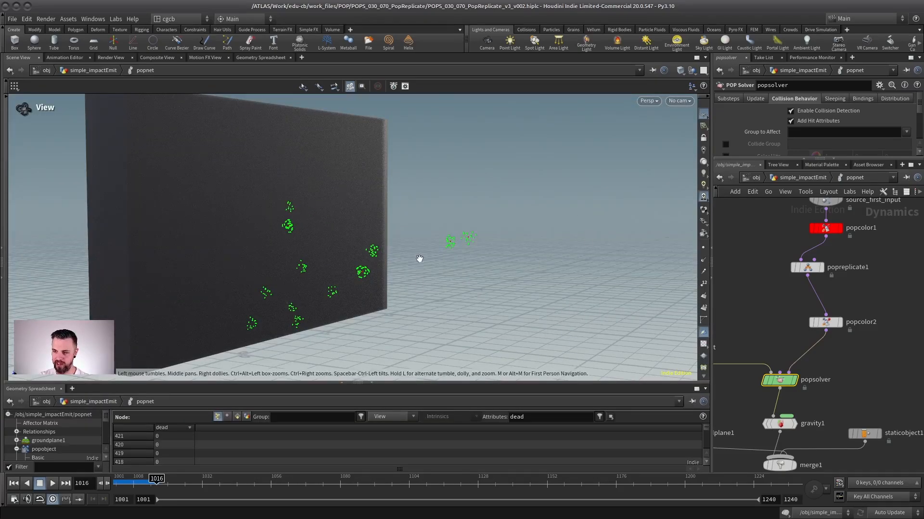
pyautogui.scroll(2, 842, 310)
pyautogui.click(794, 325)
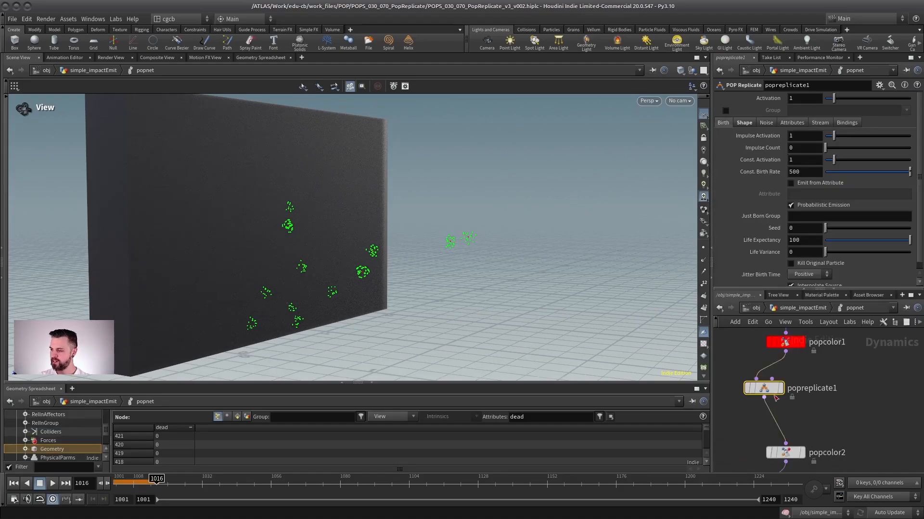
pyautogui.click(726, 111)
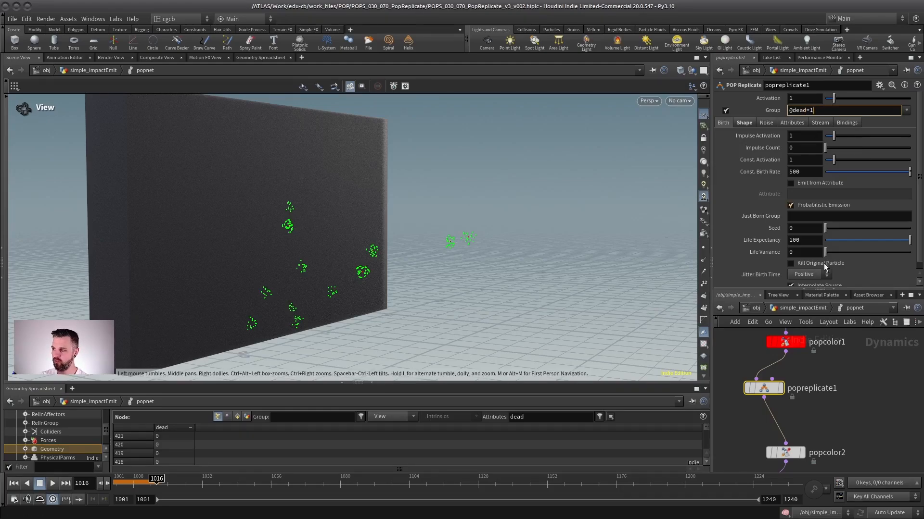
pyautogui.press('Return')
# Replay the simulation from the first frame, examine the merged result around the wall, and return to frame 1001
pyautogui.click(13, 483)
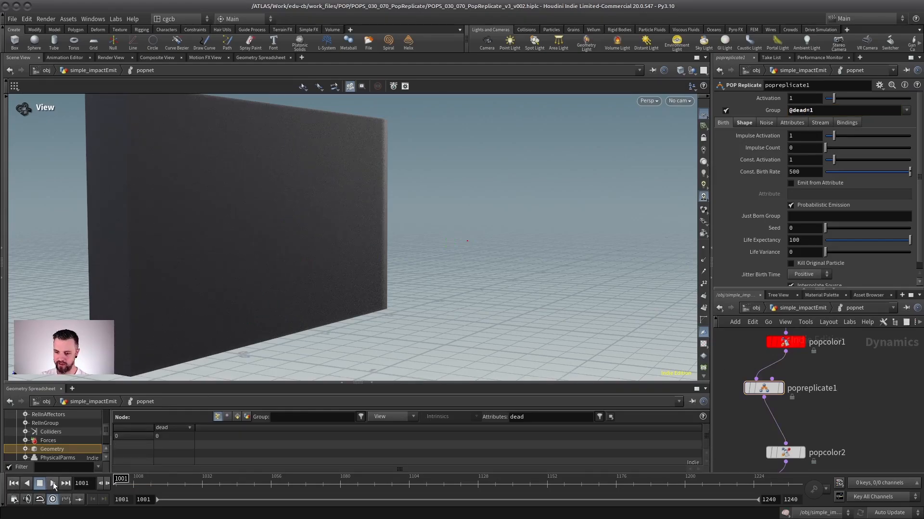
pyautogui.click(53, 482)
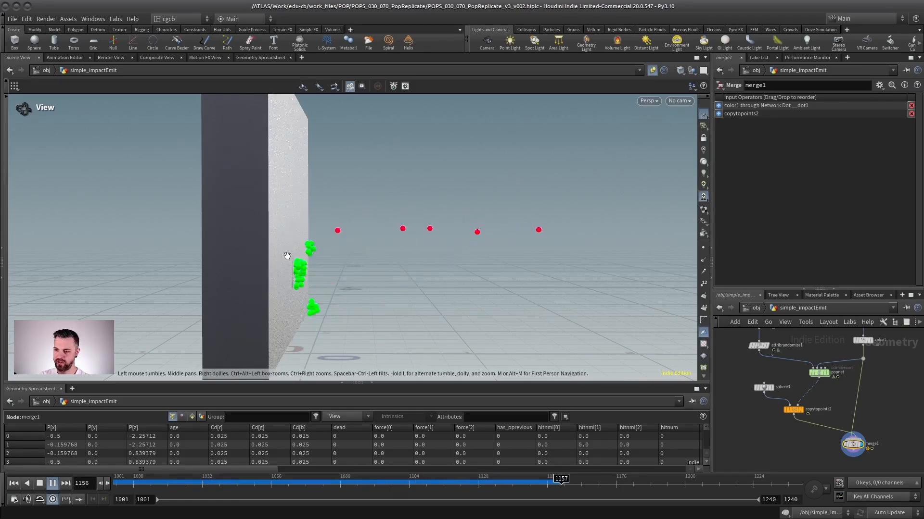
pyautogui.moveTo(289, 267); pyautogui.dragTo(313, 253)
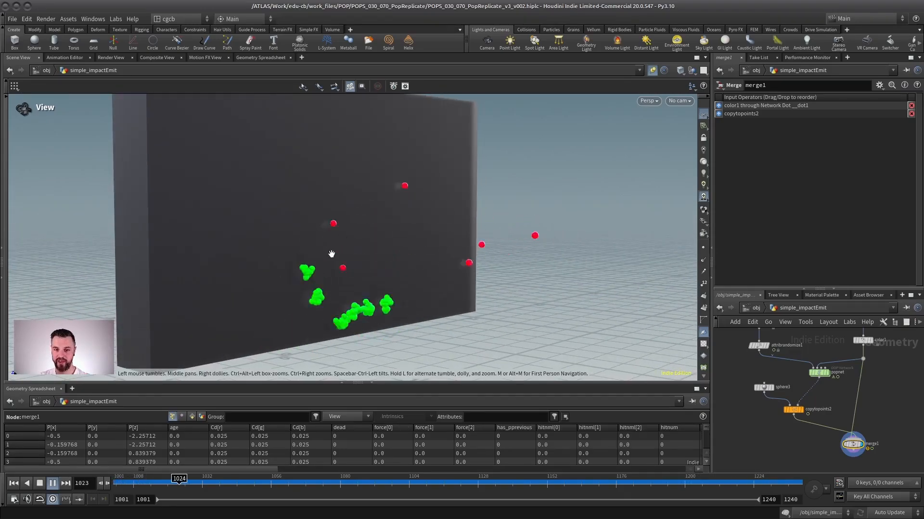
pyautogui.click(14, 483)
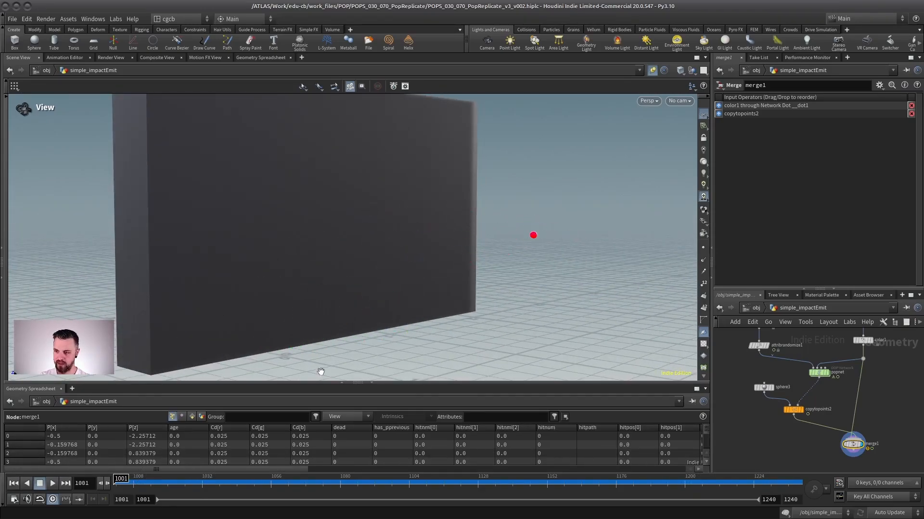
# Inside popnet, change popreplicate1's Initial Velocity to Set initial velocity, with a Variance of 3 on all three axes
pyautogui.doubleClick(816, 374)
pyautogui.scroll(5, 831, 380)
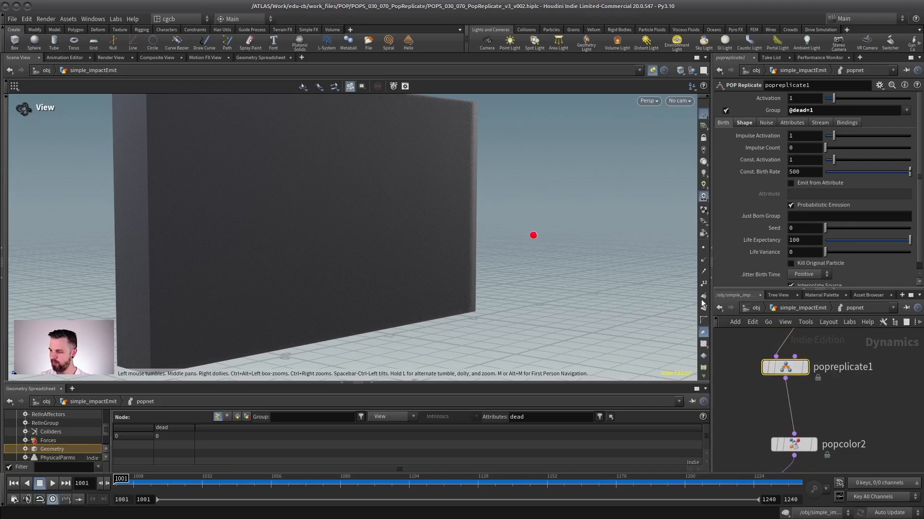
pyautogui.click(790, 123)
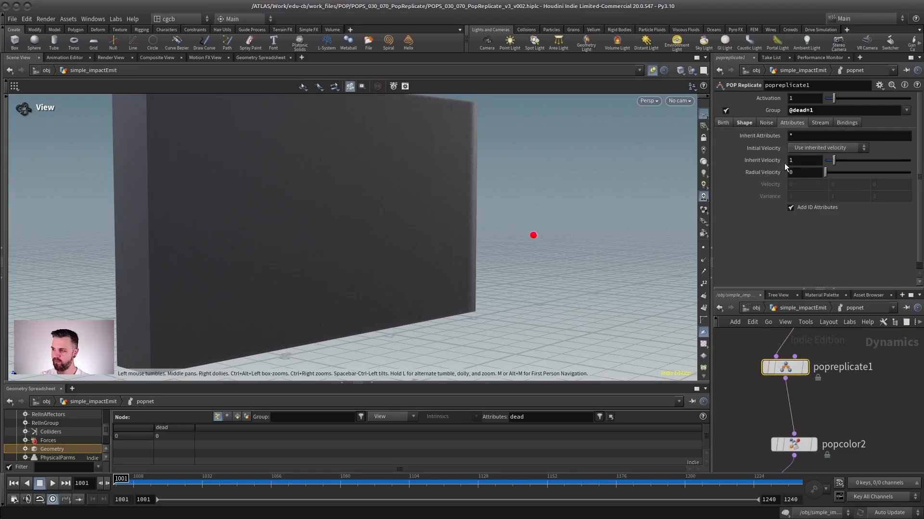
pyautogui.click(814, 147)
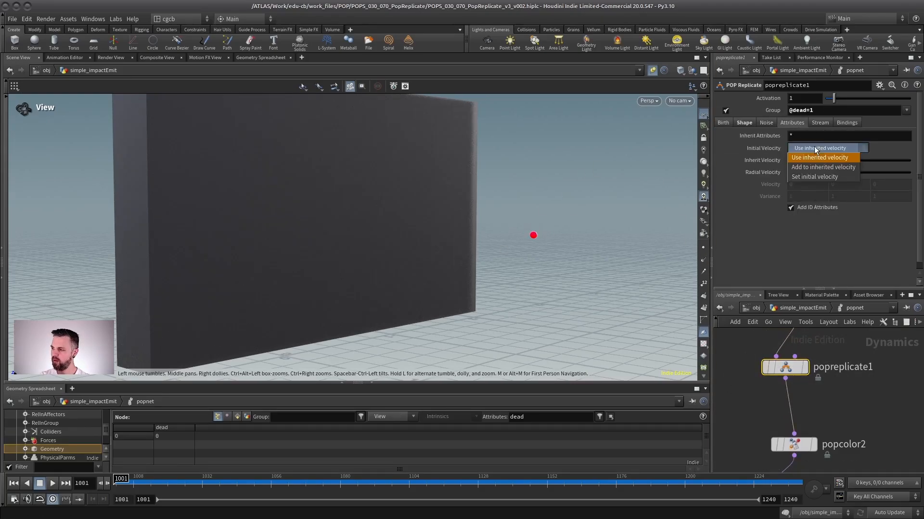
pyautogui.click(805, 177)
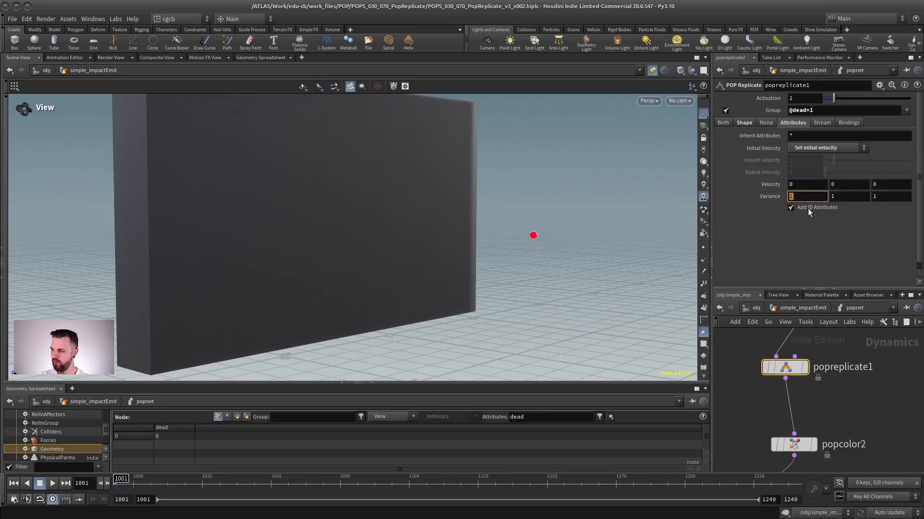
pyautogui.write('3')
pyautogui.press('Tab')
pyautogui.write('3')
pyautogui.press('Return')
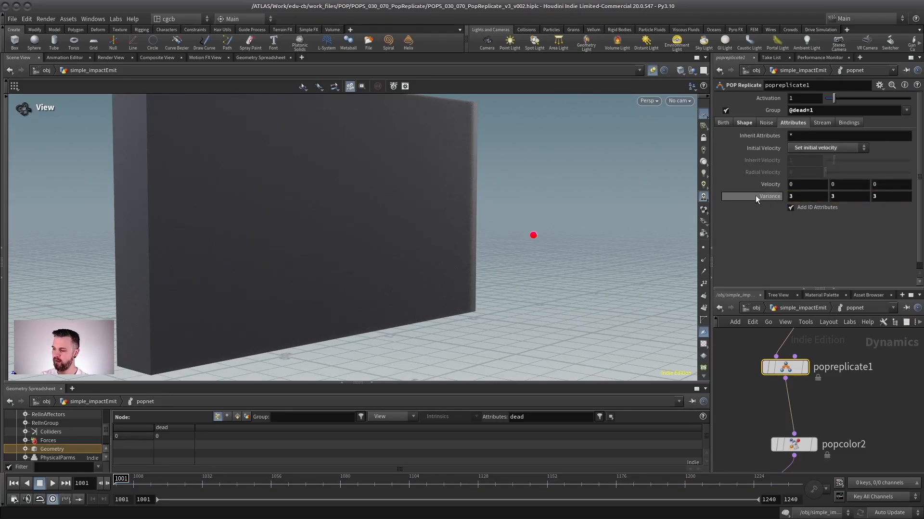
# Play the simulation, reduce popreplicate1's velocity Variance to 1 on all three axes, and view the emission from another angle
pyautogui.click(53, 484)
pyautogui.click(803, 197)
pyautogui.write('2')
pyautogui.press('Tab')
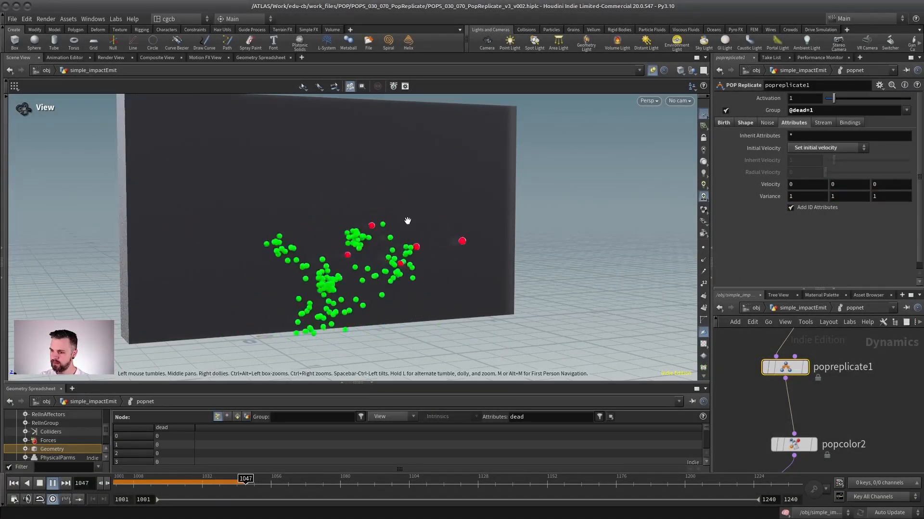
pyautogui.moveTo(407, 221); pyautogui.dragTo(433, 226)
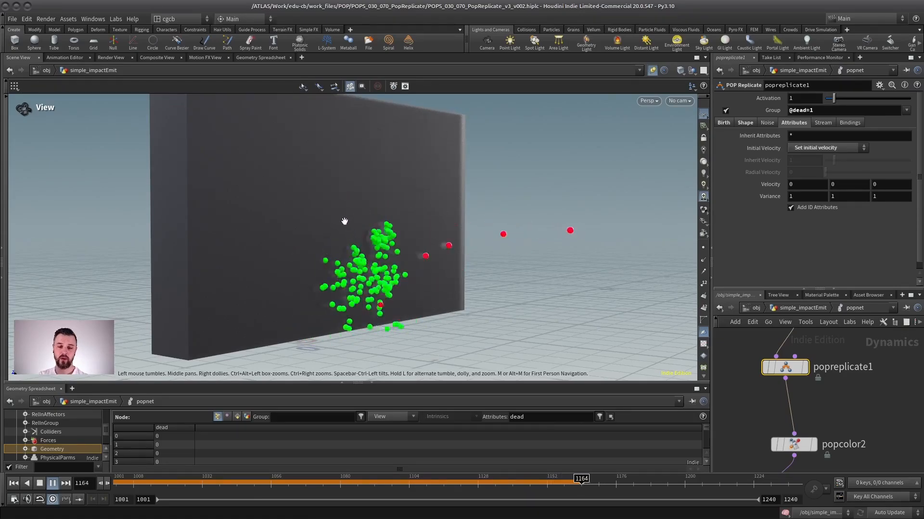
# Restart the simulation from frame 1001 and examine the green particles along the wall from the side
pyautogui.click(35, 484)
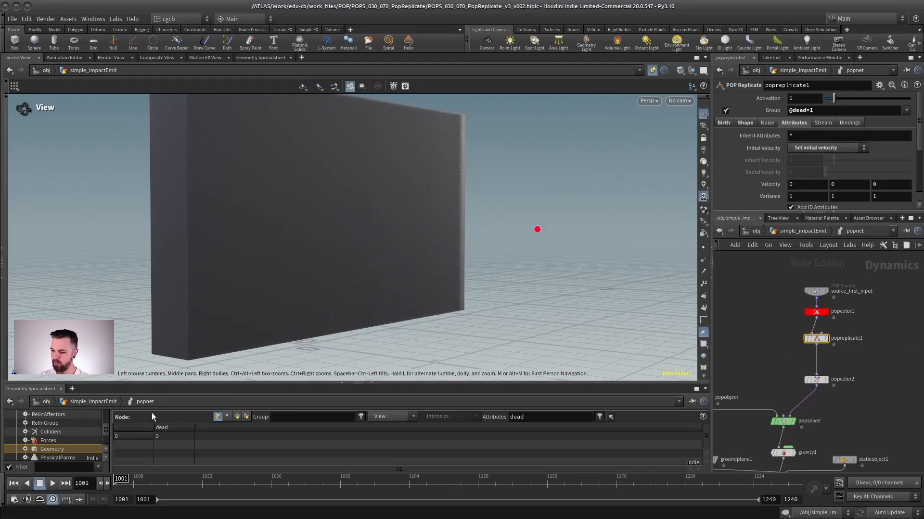
pyautogui.click(52, 483)
pyautogui.moveTo(370, 271); pyautogui.dragTo(423, 277)
pyautogui.scroll(2, 842, 391)
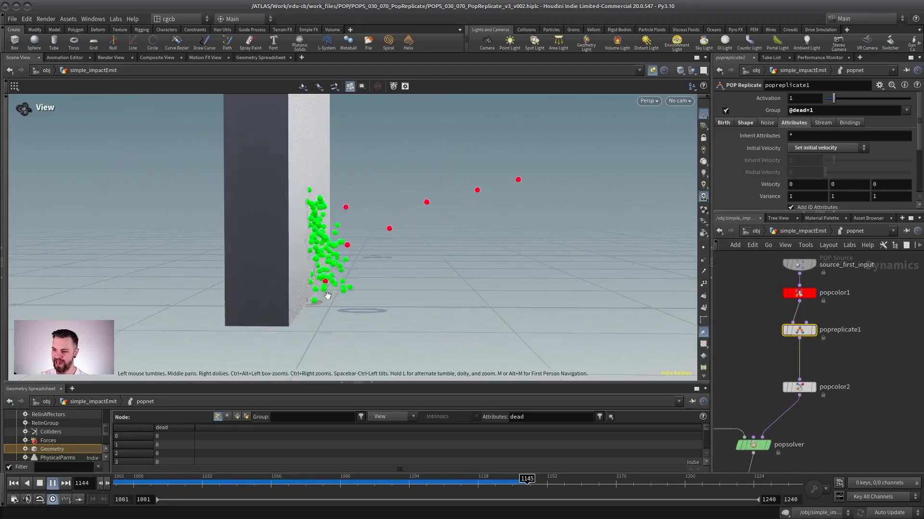
# Select the groundplane1 node, replay the simulation, and check how the particles behave near the ground
pyautogui.moveTo(830, 443); pyautogui.dragTo(900, 333, button='middle')
pyautogui.moveTo(772, 372); pyautogui.dragTo(794, 376, button='middle')
pyautogui.click(745, 391)
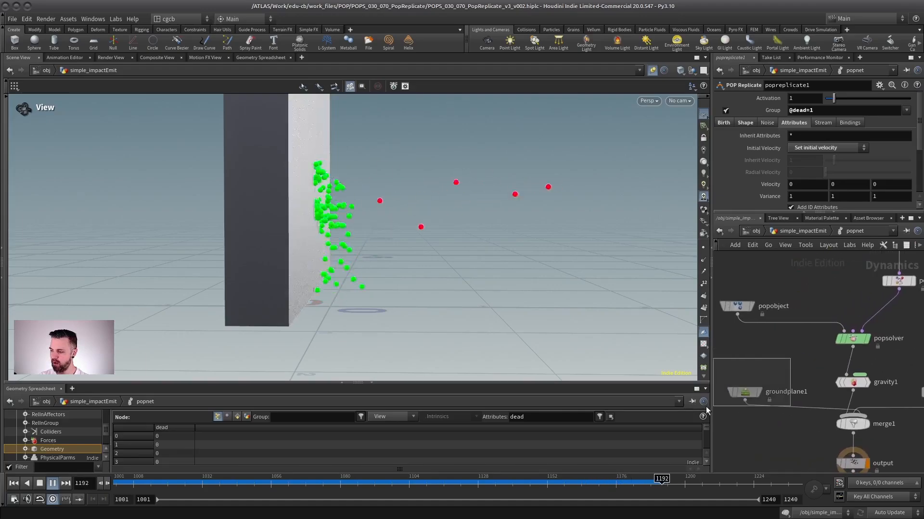
pyautogui.click(40, 484)
pyautogui.click(51, 484)
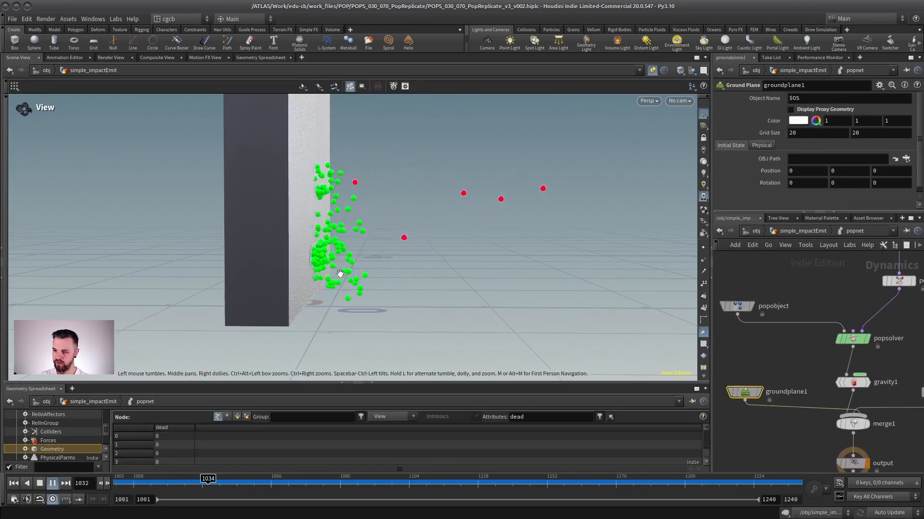
pyautogui.moveTo(385, 274); pyautogui.dragTo(345, 288)
pyautogui.click(40, 484)
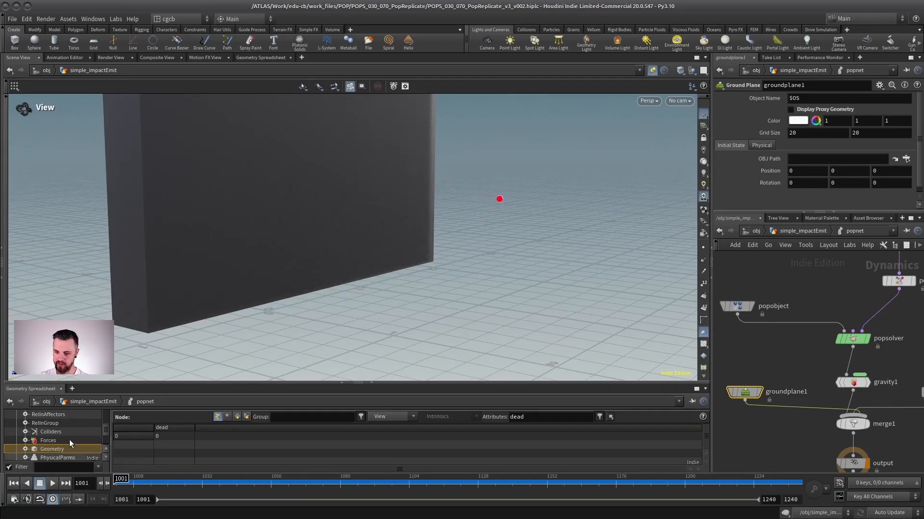
# Set popsolver's collision Response to Unchanged
pyautogui.moveTo(841, 293); pyautogui.dragTo(784, 330, button='middle')
pyautogui.click(783, 408)
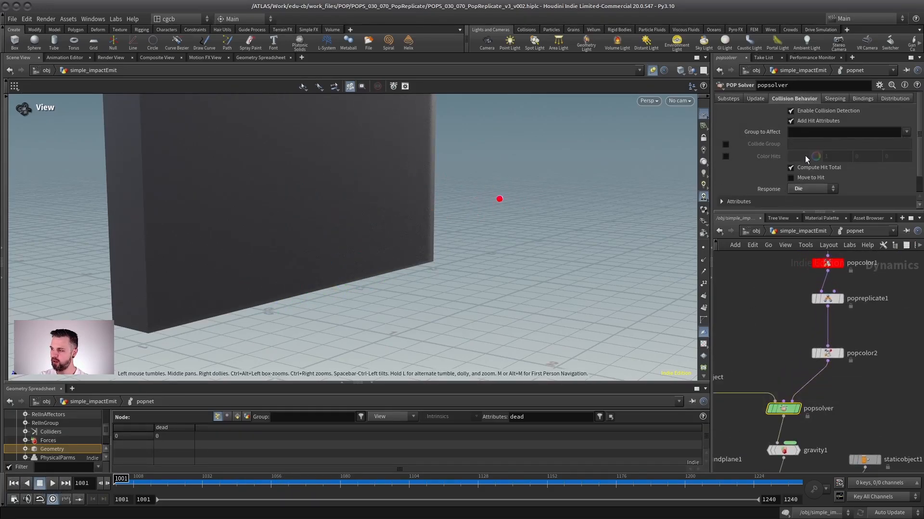
pyautogui.click(810, 197)
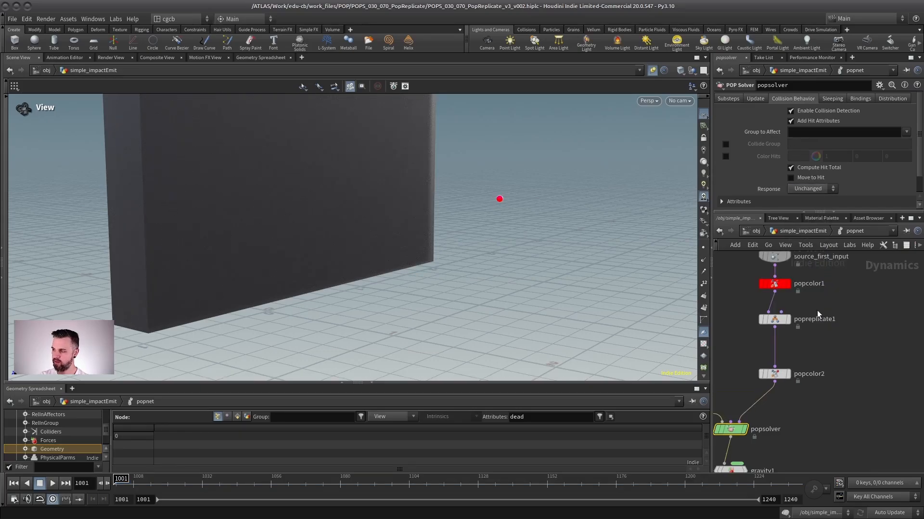
# Add a POP Collision Detect node between popreplicate1 and popcolor2, and set its Response to Die
pyautogui.press('Tab')
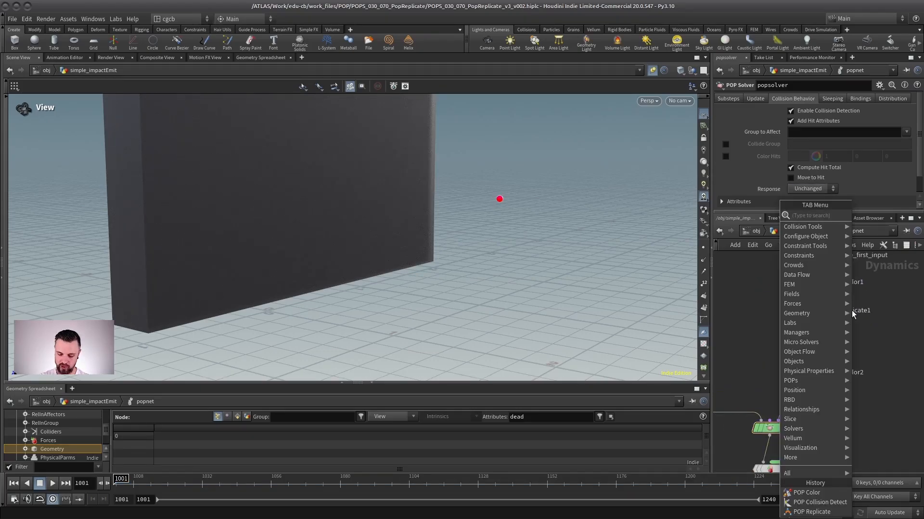
pyautogui.write('popcol')
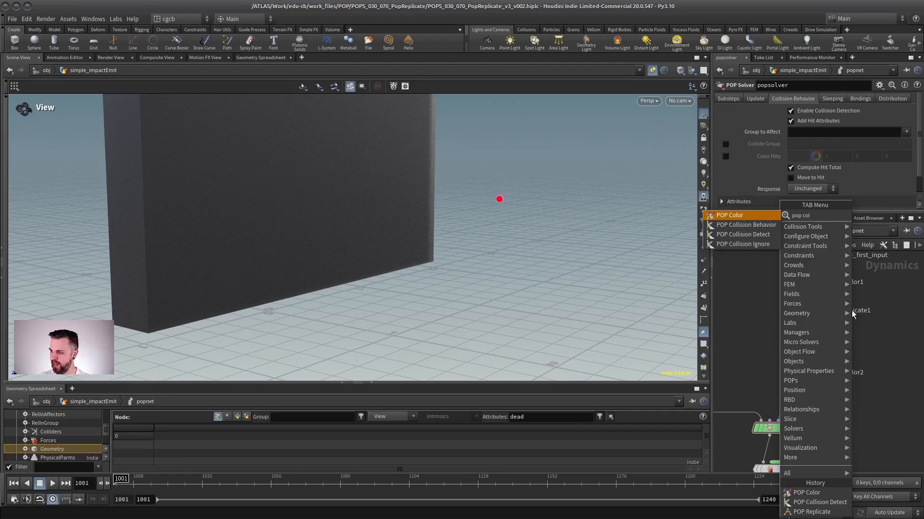
pyautogui.press('Down')
pyautogui.press('Down')
pyautogui.press('Return')
pyautogui.click(756, 136)
pyautogui.moveTo(794, 211); pyautogui.dragTo(796, 271)
pyautogui.click(801, 213)
pyautogui.click(796, 234)
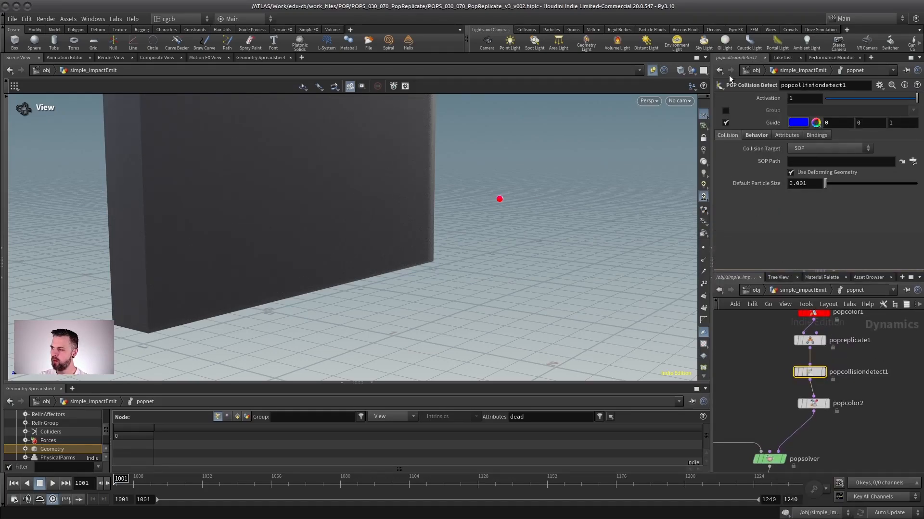
# Restrict popcollisiondetect1 to the stream_source_first_input group, and align the node below popreplicate1
pyautogui.click(726, 111)
pyautogui.click(913, 111)
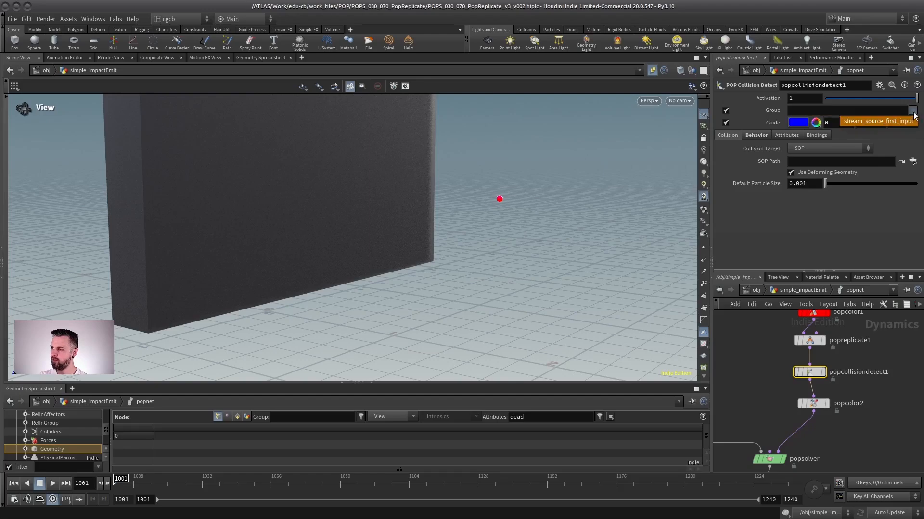
pyautogui.click(889, 122)
pyautogui.moveTo(810, 372); pyautogui.dragTo(813, 360)
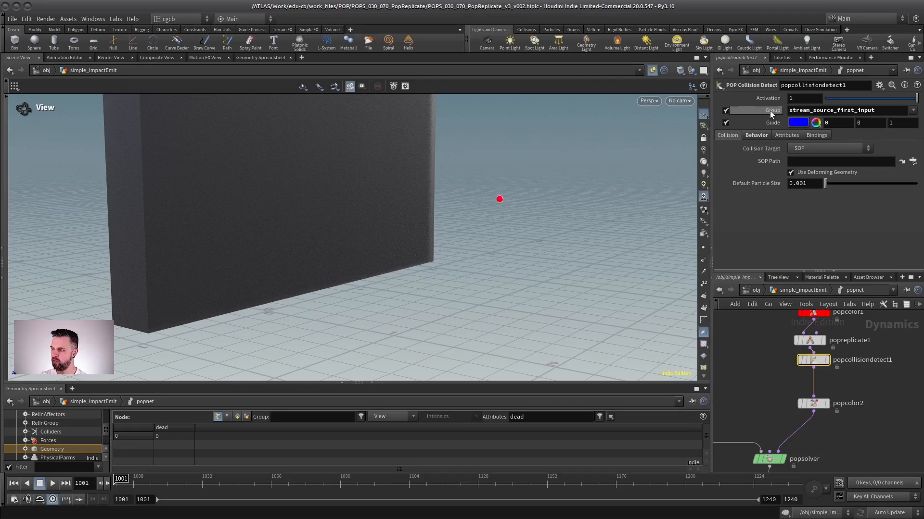
# Play the simulation and examine the particle impacts on the wall from an angled view
pyautogui.moveTo(361, 260); pyautogui.dragTo(411, 242)
pyautogui.moveTo(411, 242); pyautogui.dragTo(385, 266, button='middle')
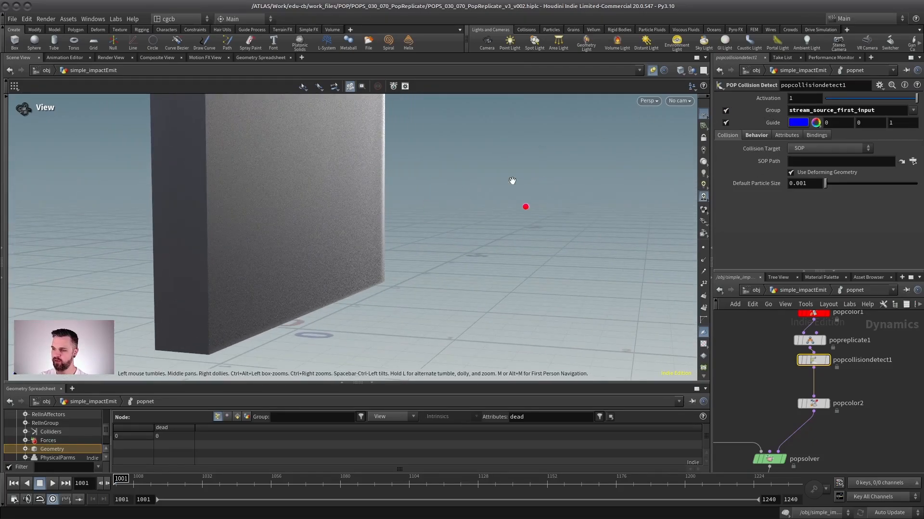
pyautogui.click(53, 484)
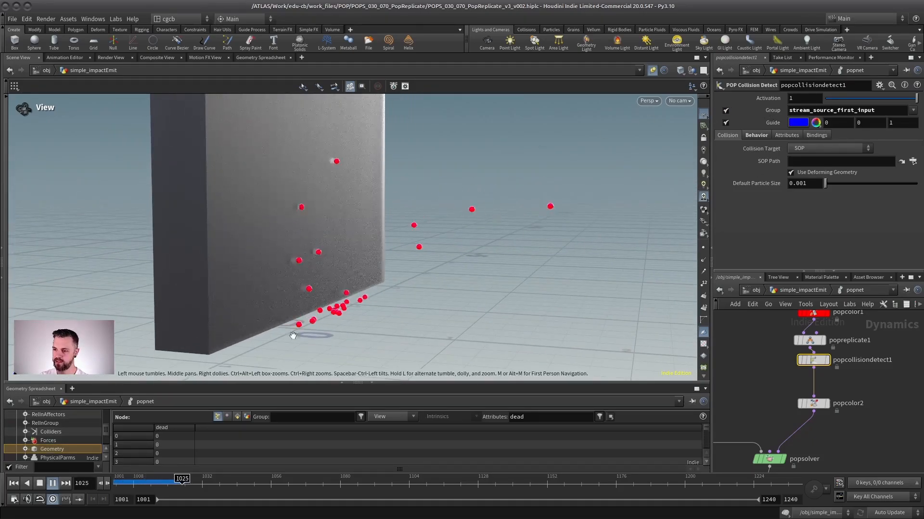
# Space popcollisiondetect1 evenly between popreplicate1 and popcolor2, and review the settings of popcollisiondetect1 and popreplicate1
pyautogui.moveTo(865, 341); pyautogui.dragTo(835, 353, button='middle')
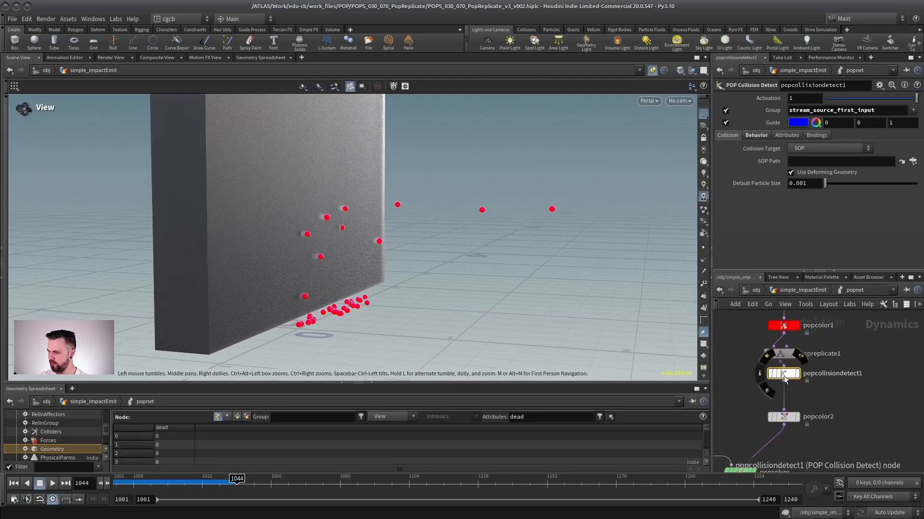
pyautogui.moveTo(793, 372); pyautogui.dragTo(789, 378)
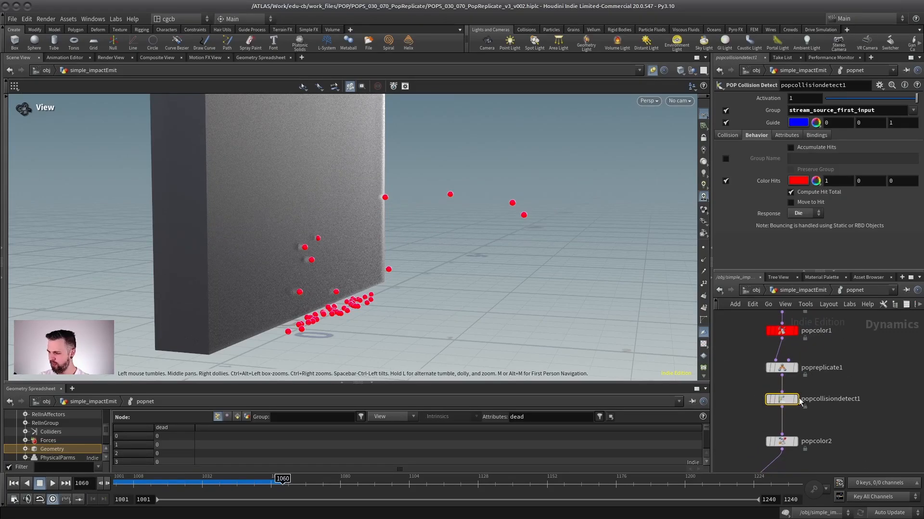
pyautogui.moveTo(783, 401); pyautogui.dragTo(784, 404)
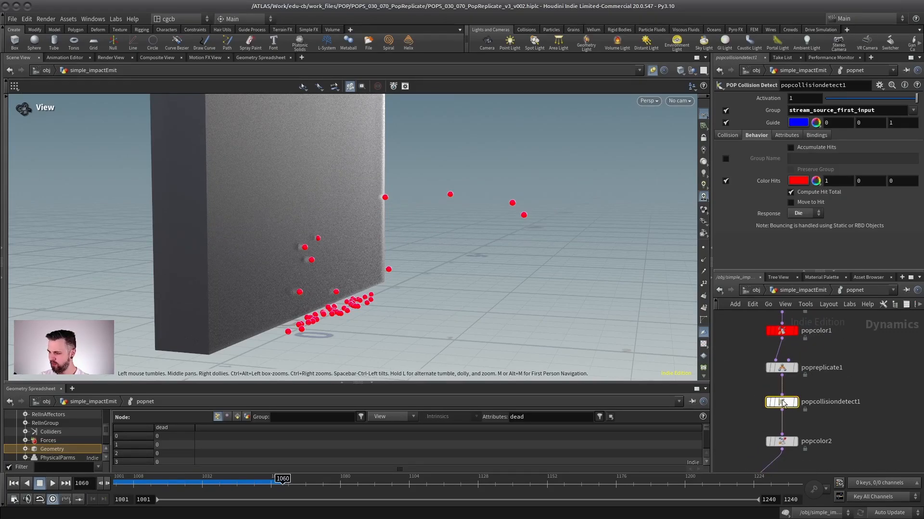
pyautogui.moveTo(785, 370); pyautogui.dragTo(758, 371)
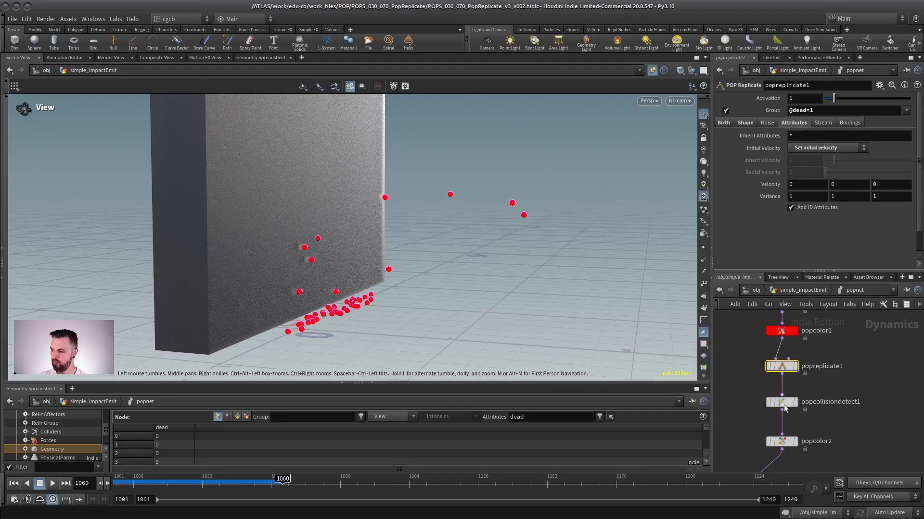
# Reorder the chain so that popcollisiondetect1 comes before popreplicate1, directly below popcolor1
pyautogui.moveTo(784, 406)
pyautogui.moveTo(783, 368); pyautogui.dragTo(836, 375)
pyautogui.moveTo(781, 407)
pyautogui.moveTo(783, 376); pyautogui.dragTo(783, 397)
pyautogui.moveTo(840, 373); pyautogui.dragTo(786, 364)
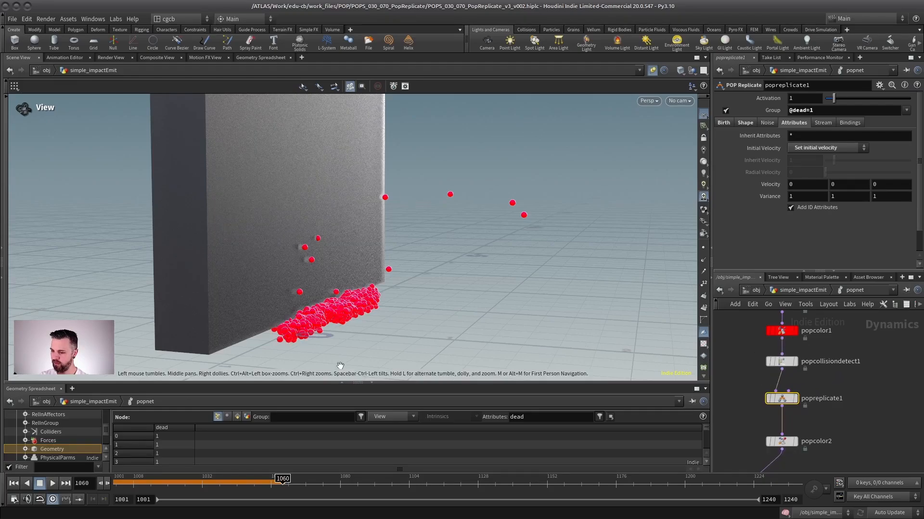
# Play the simulation from the first frame and examine the green emission at the wall impacts from an angled view
pyautogui.click(14, 483)
pyautogui.click(52, 483)
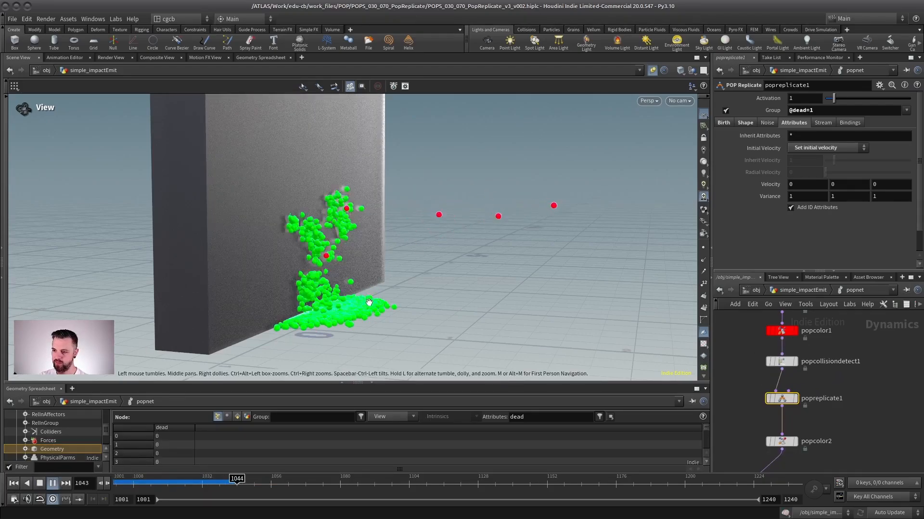
pyautogui.moveTo(369, 302); pyautogui.dragTo(411, 293)
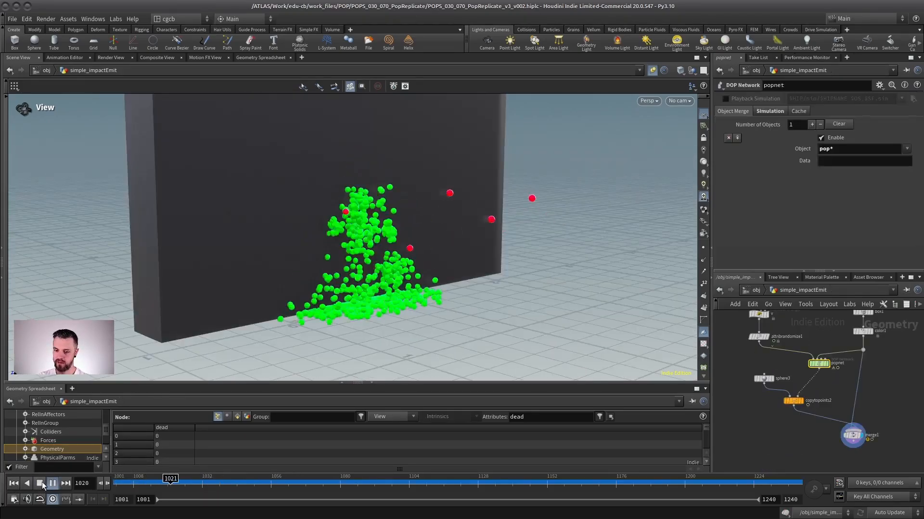
pyautogui.click(40, 483)
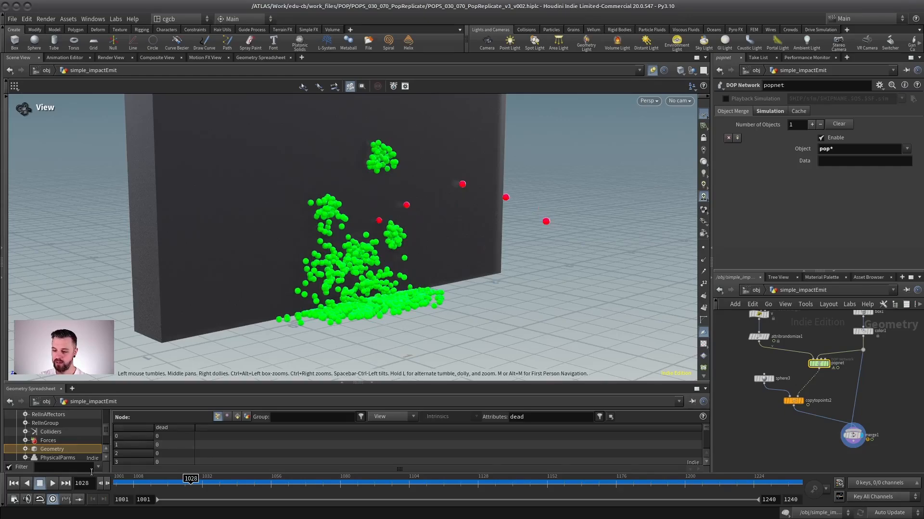
pyautogui.click(53, 484)
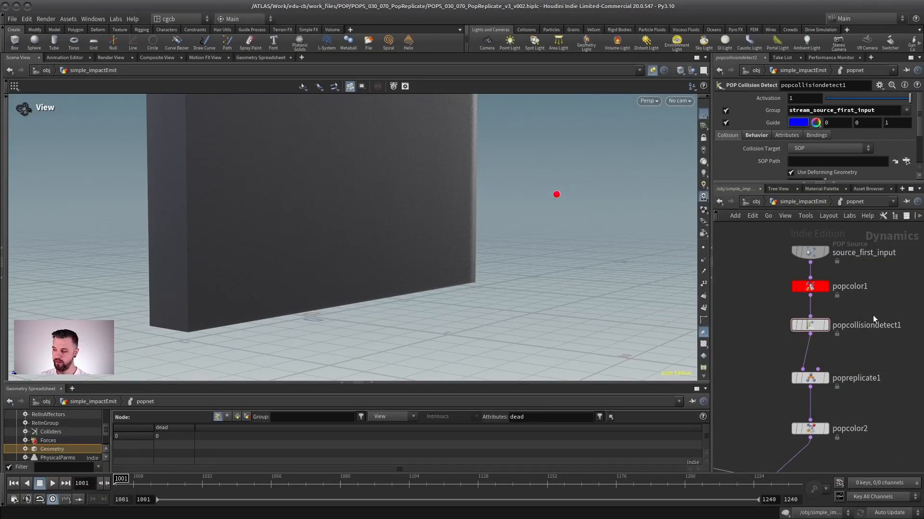
# Bypass the popcollisiondetect1 node in the popnet network
pyautogui.scroll(1, 856, 313)
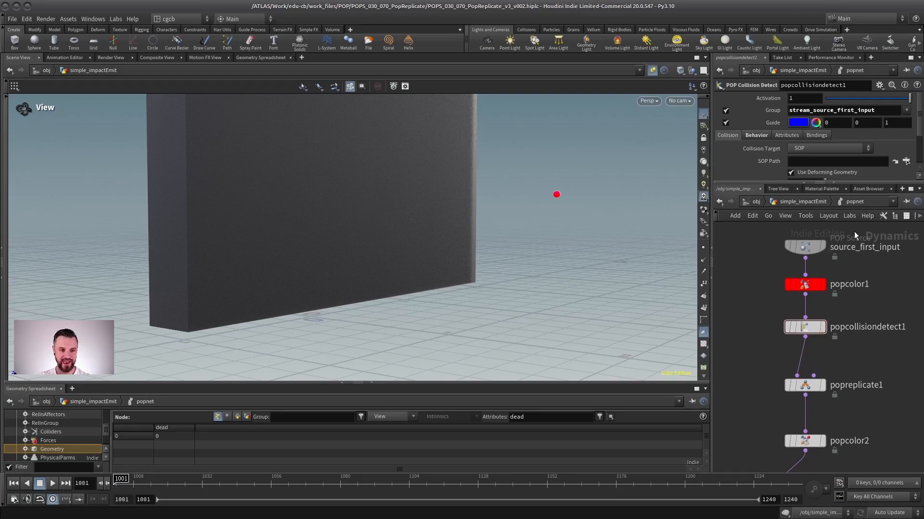
pyautogui.scroll(-2, 832, 314)
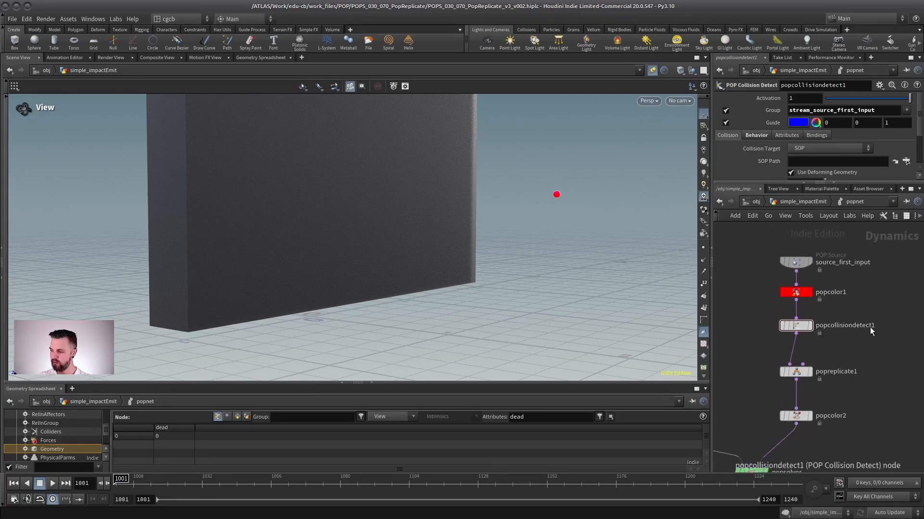
pyautogui.moveTo(786, 328); pyautogui.dragTo(789, 327)
pyautogui.click(786, 327)
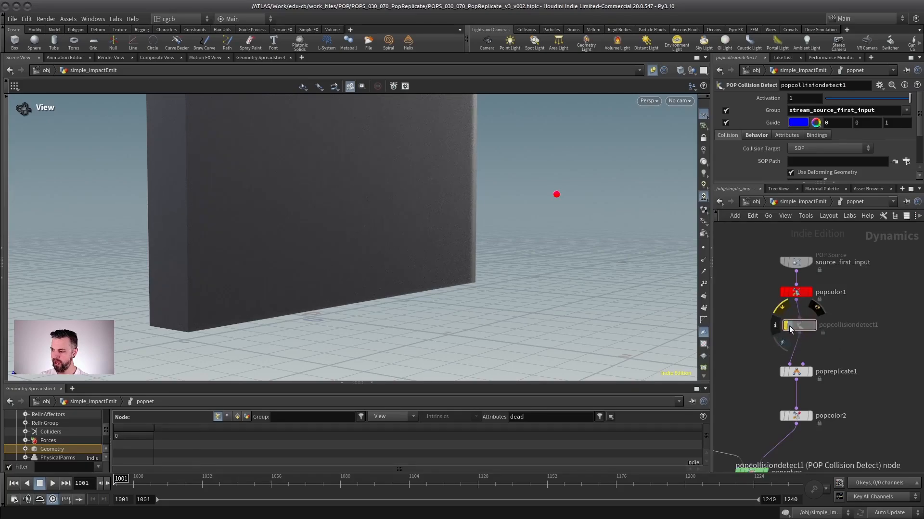
pyautogui.scroll(2, 828, 339)
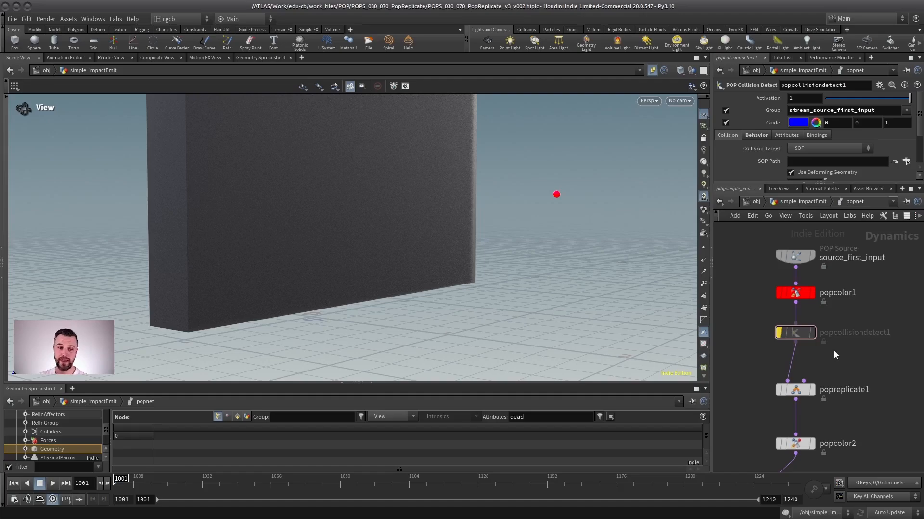
pyautogui.moveTo(821, 368); pyautogui.dragTo(837, 326, button='middle')
pyautogui.scroll(2, 813, 358)
pyautogui.scroll(-1, 828, 355)
pyautogui.click(794, 356)
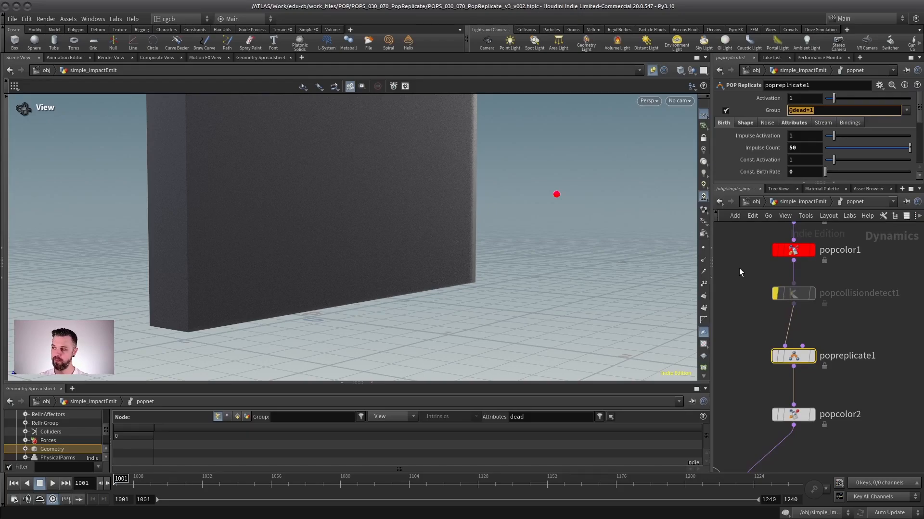
pyautogui.press('BackSpace')
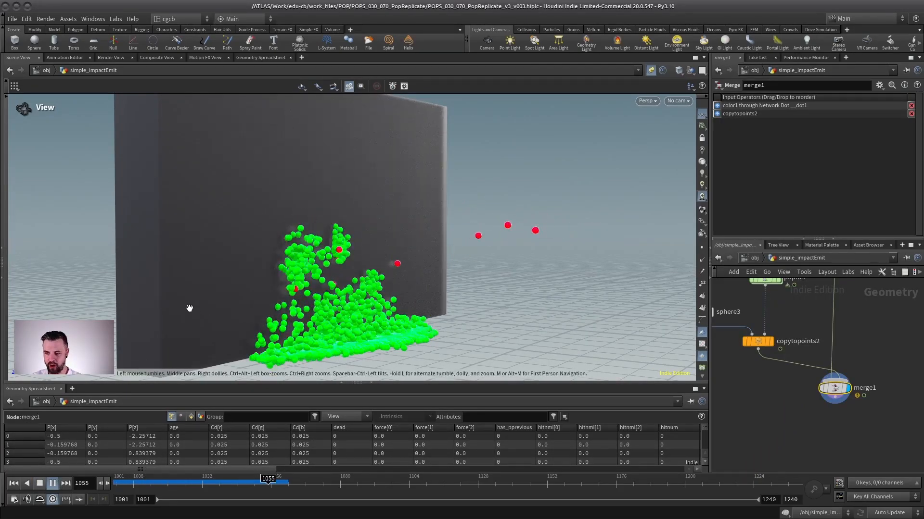
pyautogui.press('Up')
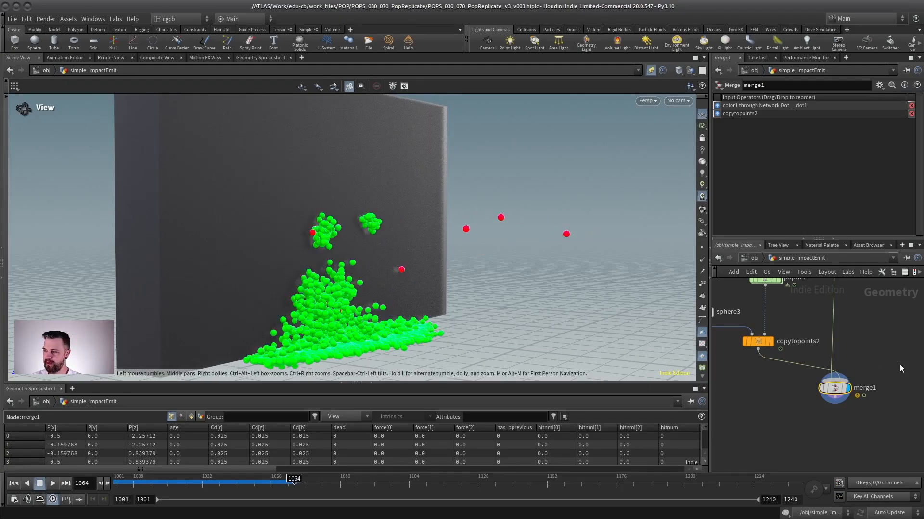
pyautogui.moveTo(865, 329); pyautogui.dragTo(843, 408, button='middle')
pyautogui.doubleClick(744, 360)
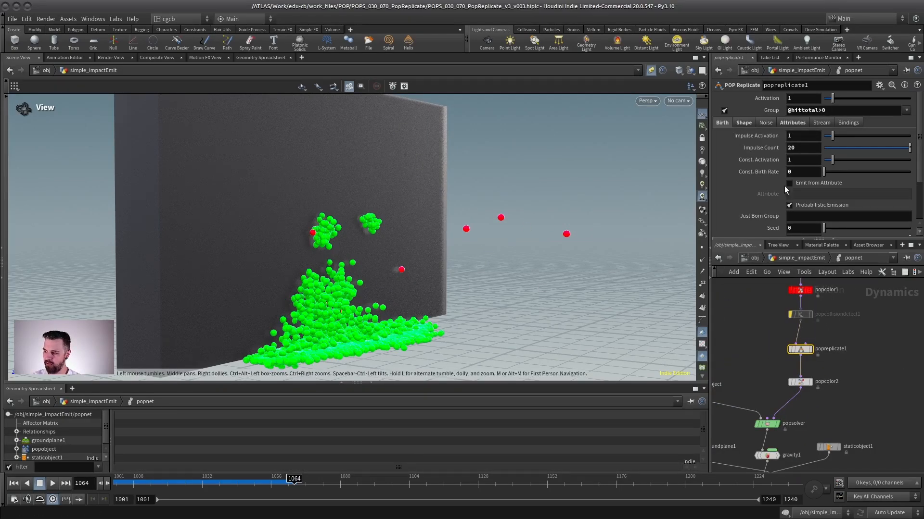
pyautogui.scroll(3, 850, 368)
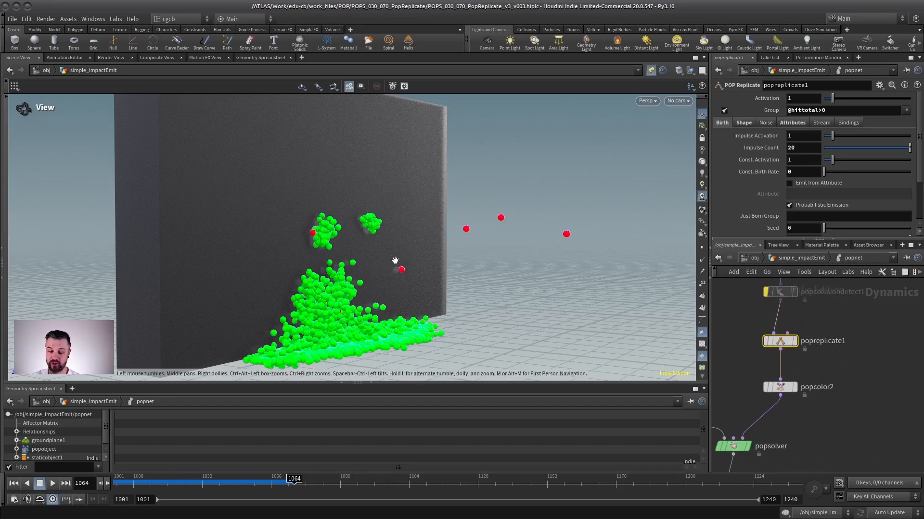
pyautogui.moveTo(396, 268); pyautogui.dragTo(363, 231)
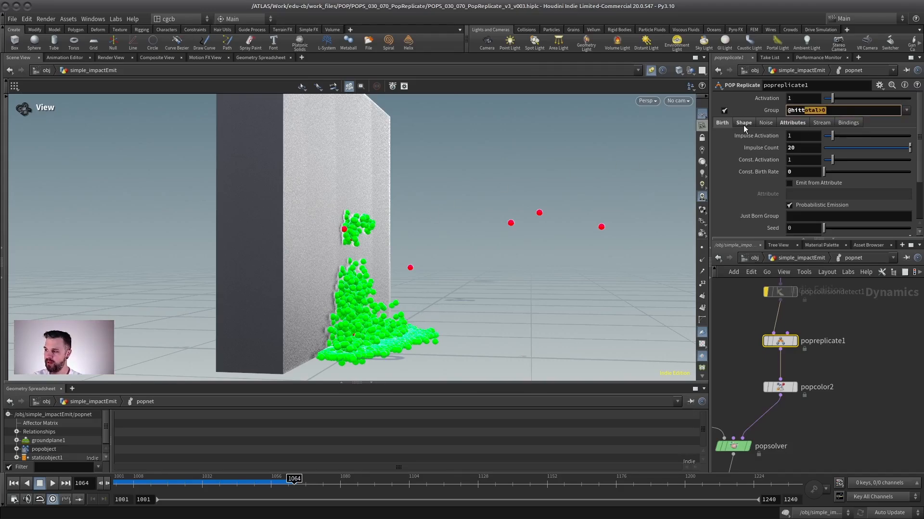
pyautogui.press('BackSpace')
pyautogui.write('num')
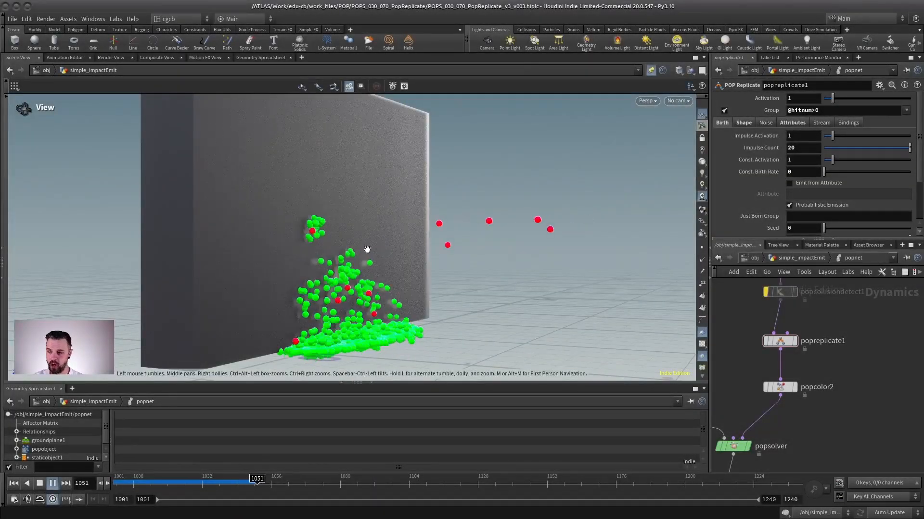
# Replay the simulation from the first frame and examine the wall impacts and the particles emitted from them
pyautogui.click(40, 484)
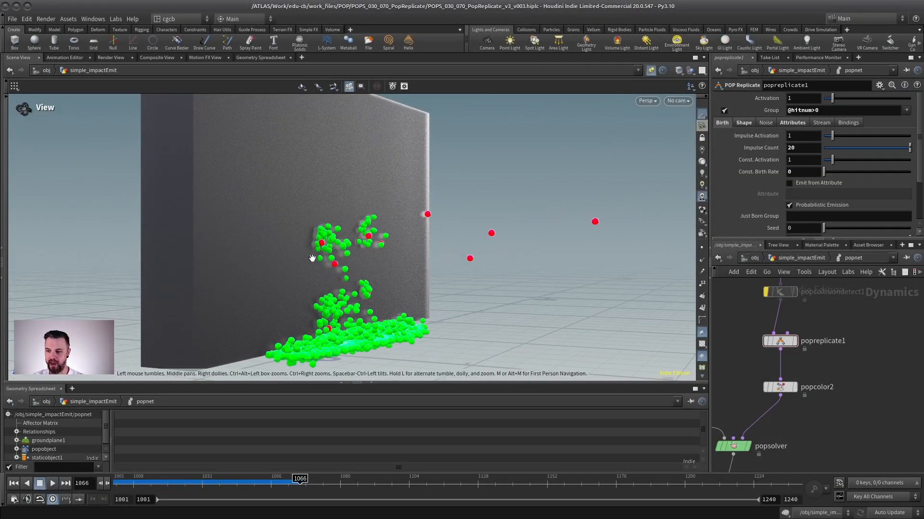
pyautogui.click(14, 483)
pyautogui.click(53, 483)
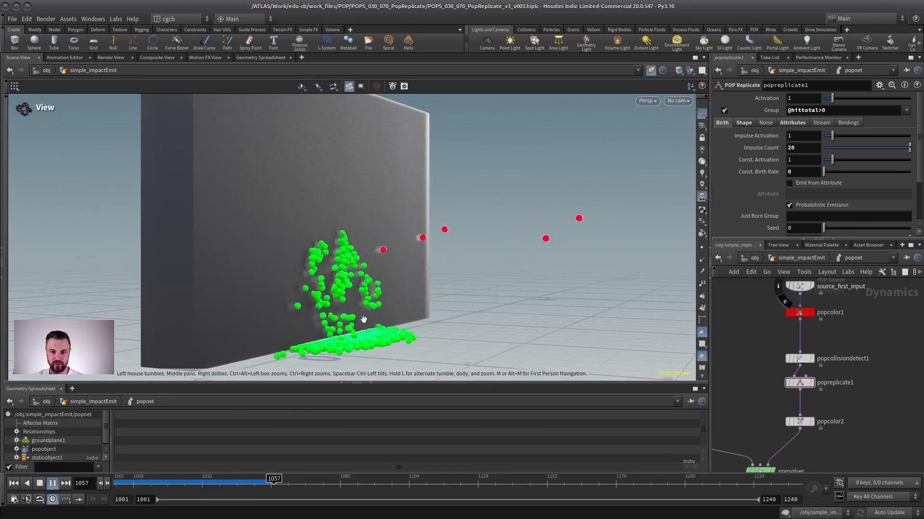
pyautogui.click(40, 483)
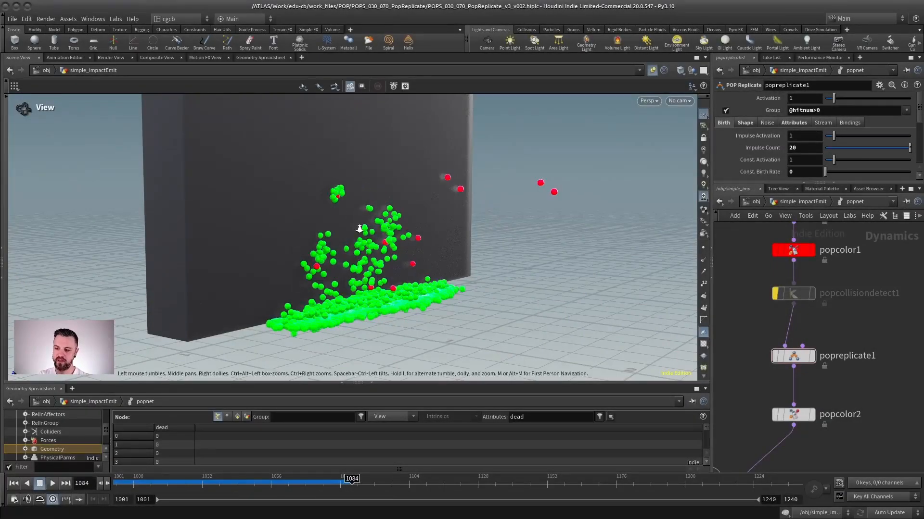
pyautogui.moveTo(360, 228); pyautogui.dragTo(344, 233)
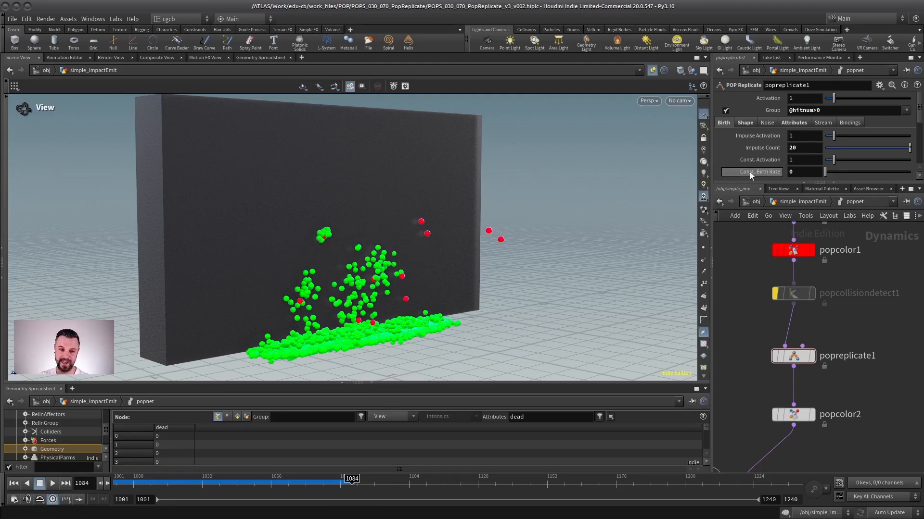
pyautogui.click(815, 110)
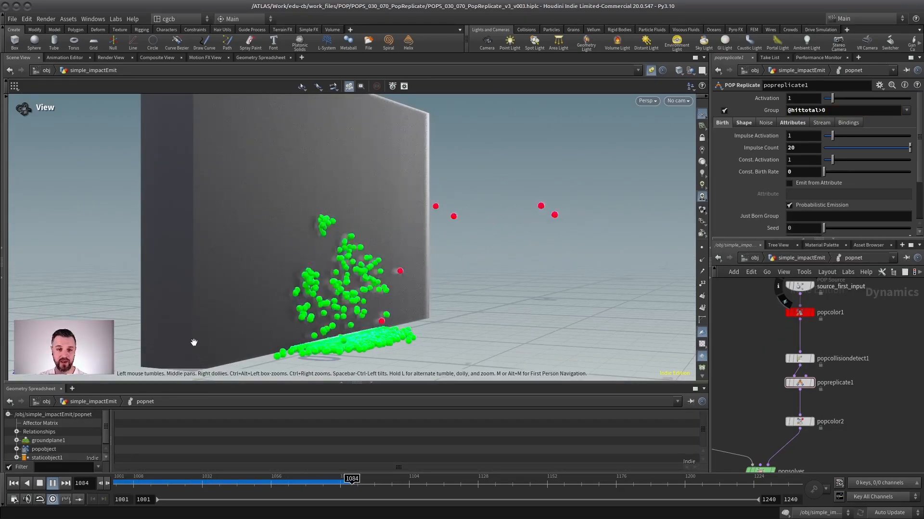
pyautogui.click(14, 484)
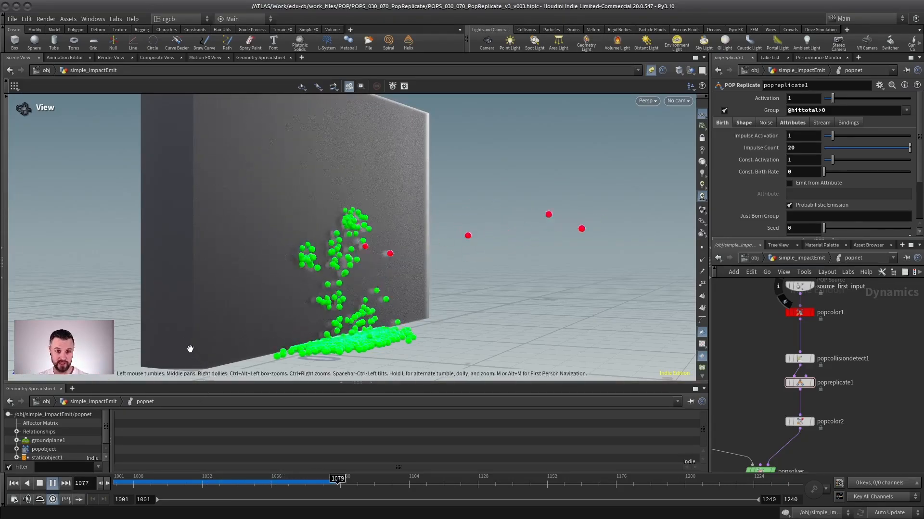
pyautogui.click(14, 484)
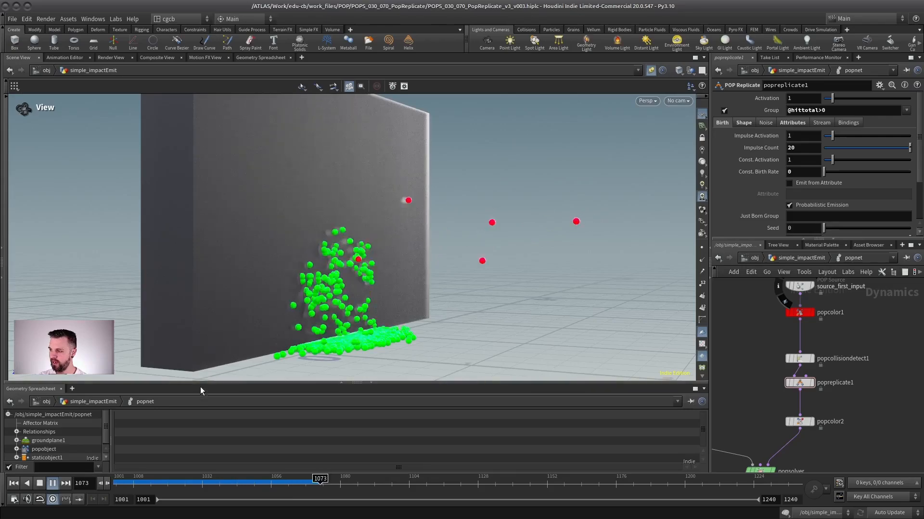
pyautogui.click(41, 483)
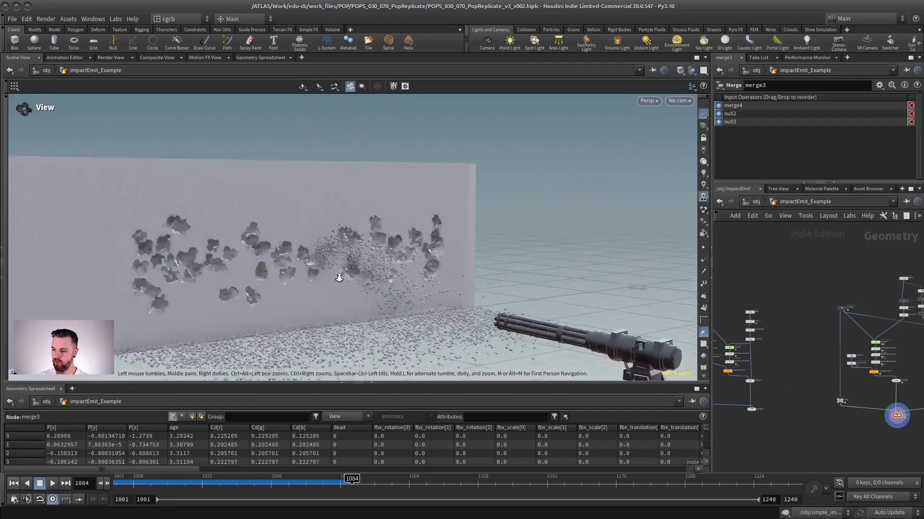
# View the whole wall and gun in impactEmit_Example, rewind to the first frame, and widen the network editor
pyautogui.moveTo(213, 171); pyautogui.dragTo(282, 336)
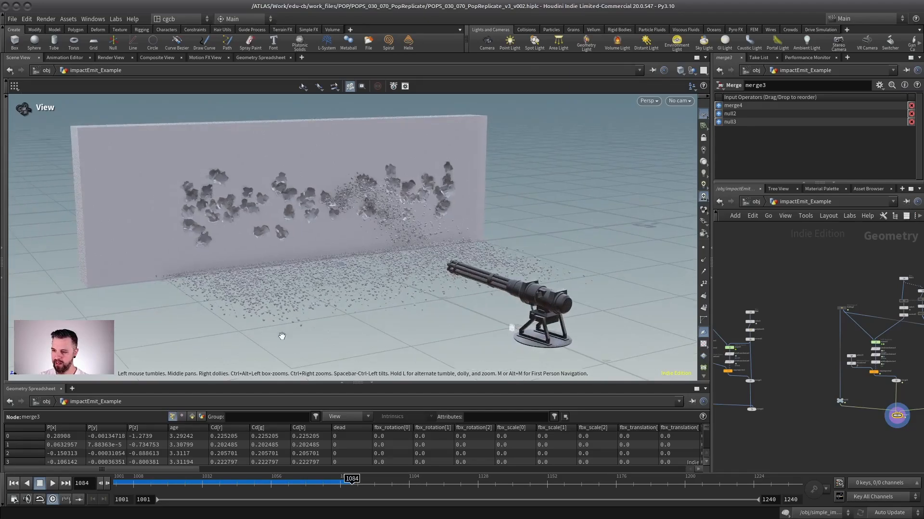
pyautogui.click(14, 484)
pyautogui.press('h')
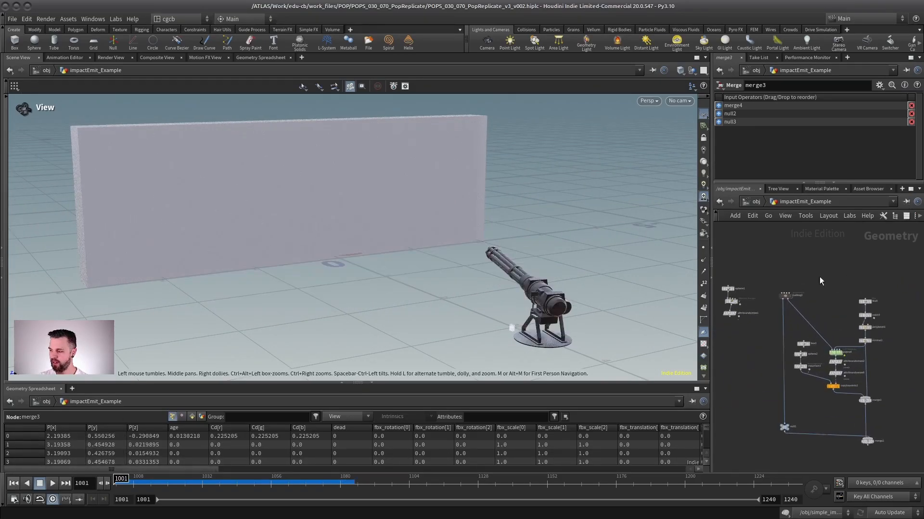
pyautogui.moveTo(710, 318); pyautogui.dragTo(655, 319)
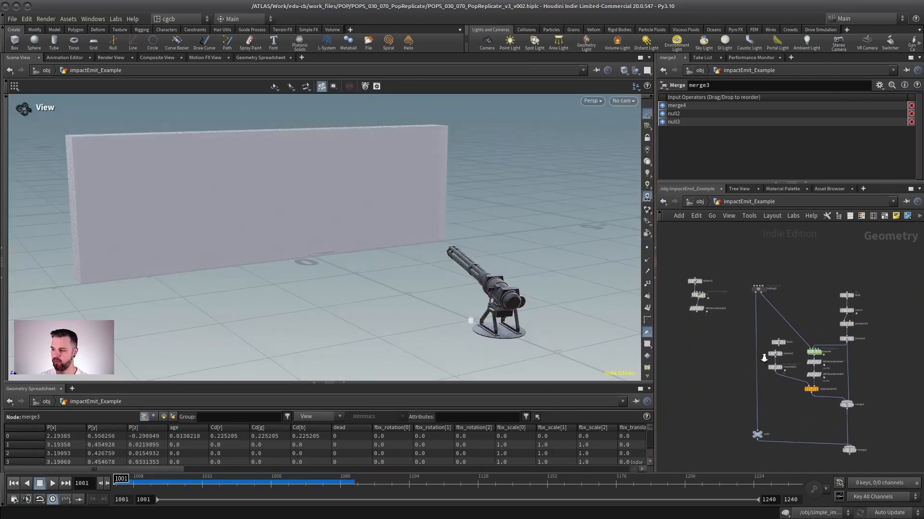
# Display the Gatling2 subnetwork and scrub through the timeline to examine the gun's animation
pyautogui.scroll(4, 772, 284)
pyautogui.scroll(2, 726, 269)
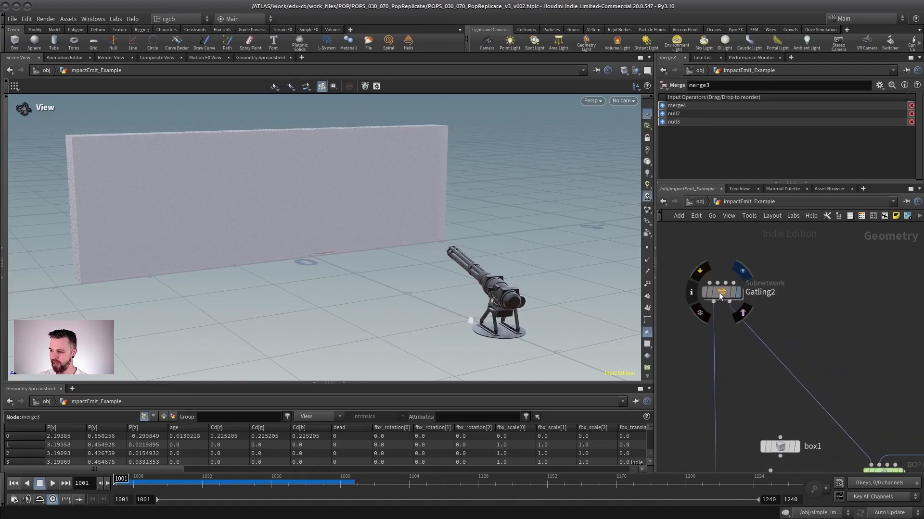
pyautogui.click(738, 292)
pyautogui.moveTo(135, 485); pyautogui.dragTo(302, 482)
# Insert a Null node into the wire from Gatling2's second output to popnet, and display it
pyautogui.press('n')
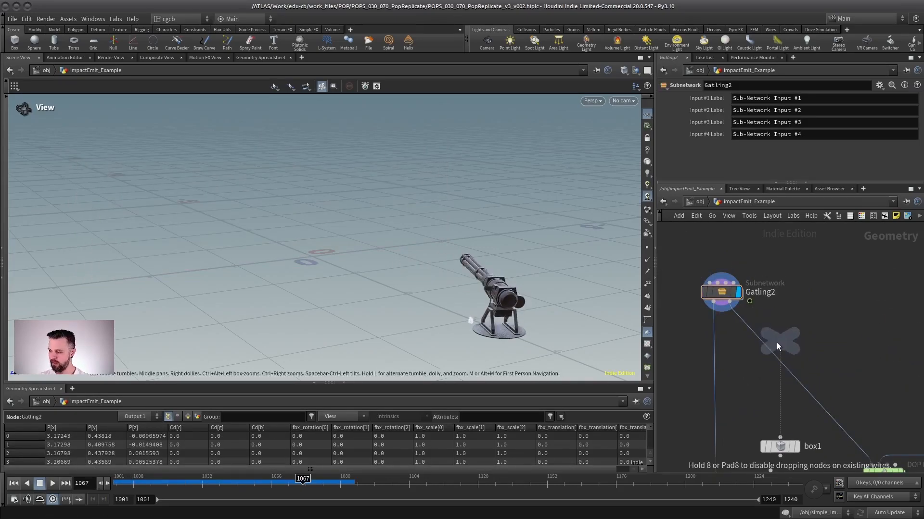
pyautogui.click(779, 339)
pyautogui.moveTo(779, 338); pyautogui.dragTo(755, 351)
pyautogui.click(771, 348)
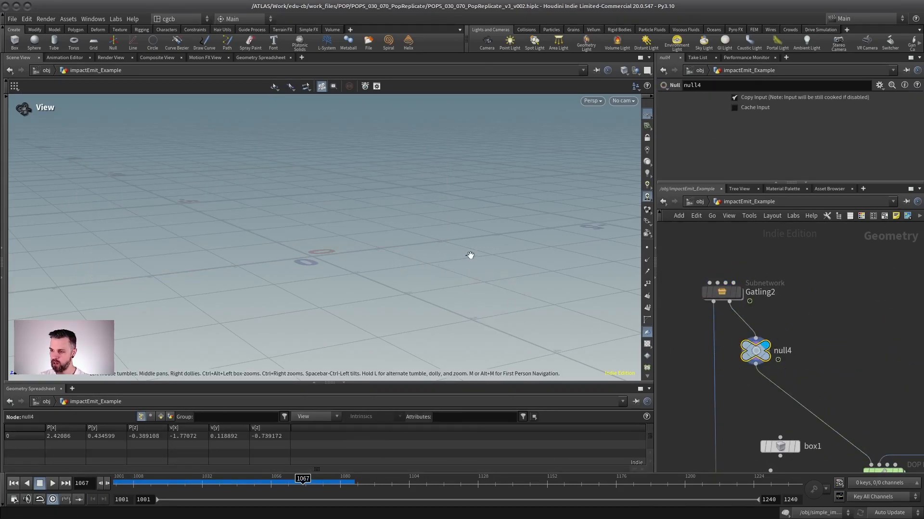
# Play the animation with Gatling2 templated and point display enabled to examine the emission point at the barrel, and rewind
pyautogui.hotkey('ctrl', 'Up')
pyautogui.press('Up')
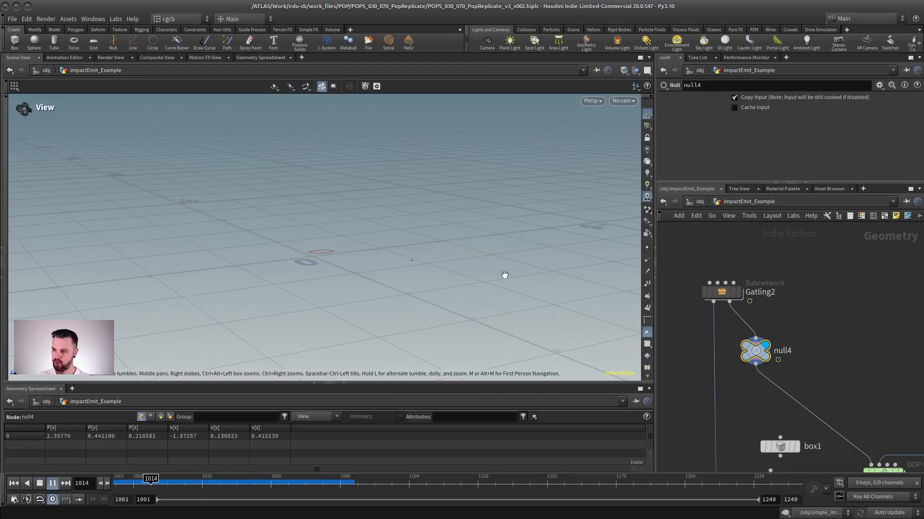
pyautogui.click(734, 292)
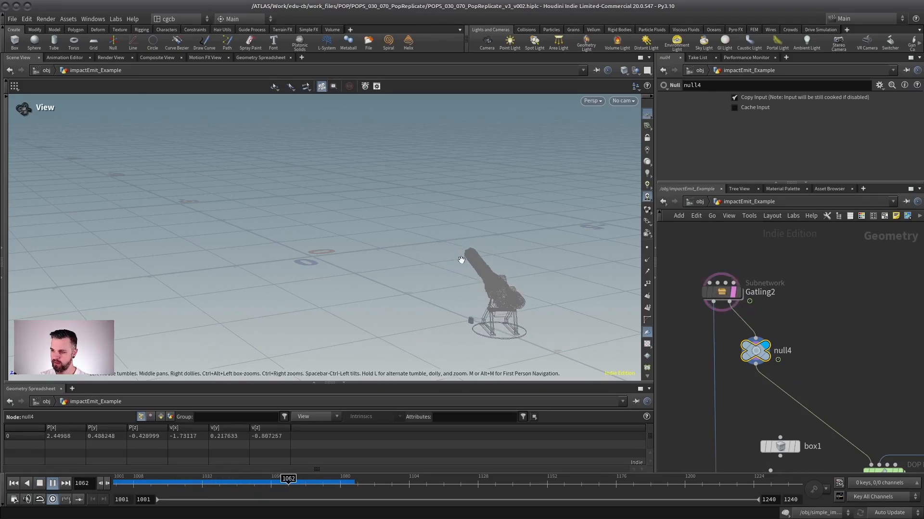
pyautogui.click(647, 248)
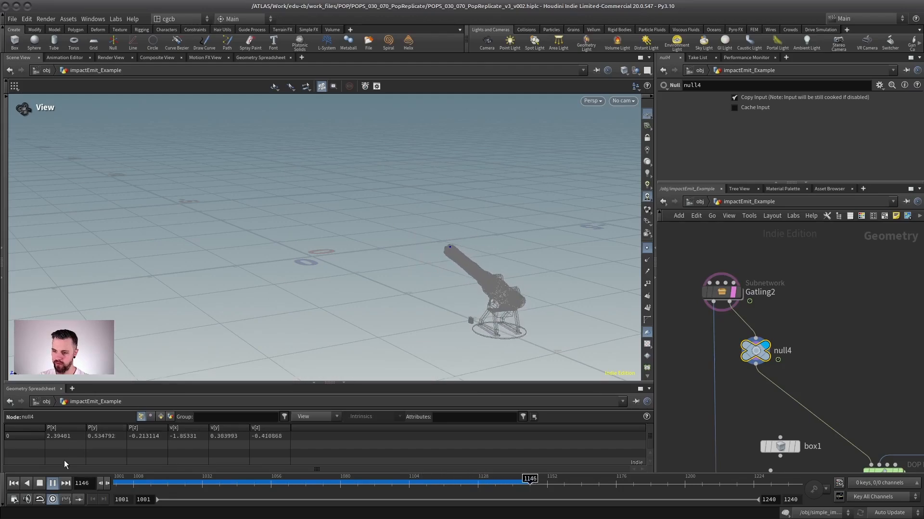
pyautogui.click(14, 484)
# Open the popnet DOP network of impactEmit_Example to show its particle node chain
pyautogui.moveTo(872, 416); pyautogui.dragTo(736, 325, button='middle')
pyautogui.scroll(1, 736, 326)
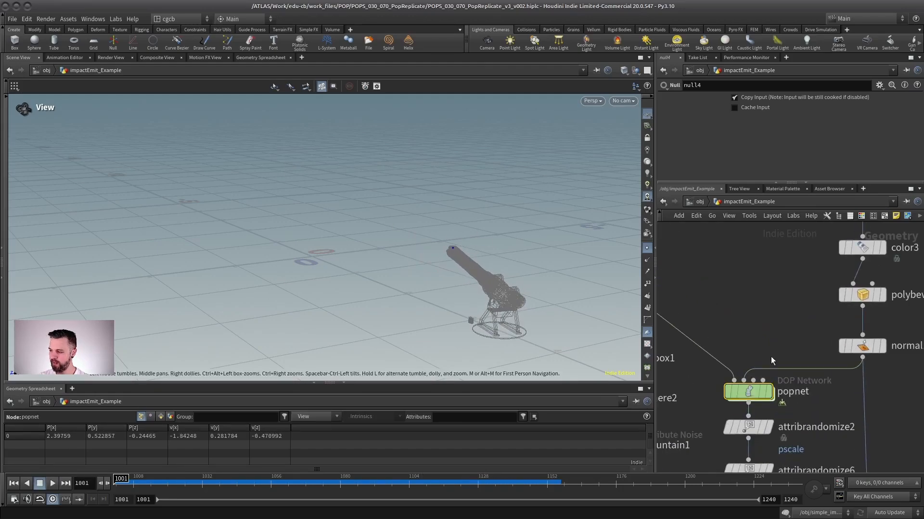
pyautogui.press('i')
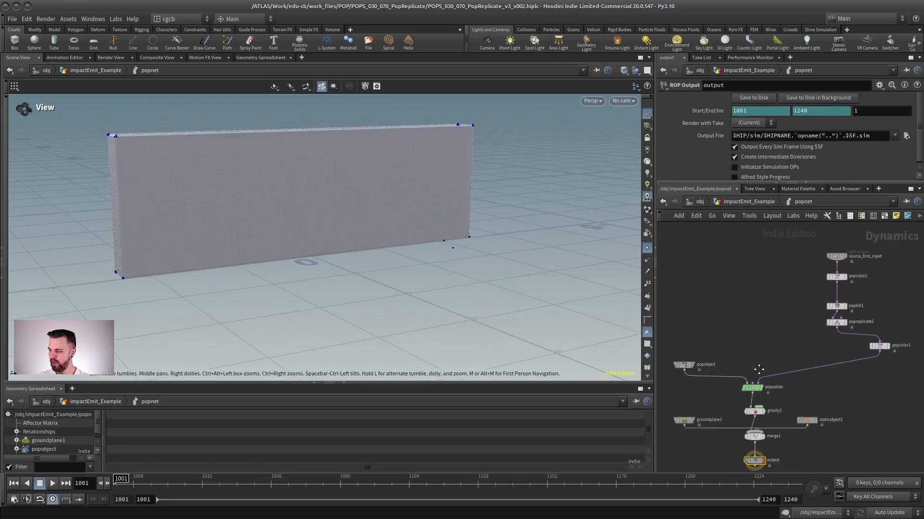
# Review the Source and Birth settings of source_first_input, and examine the color settings of popcolor2
pyautogui.scroll(4, 876, 260)
pyautogui.moveTo(876, 259); pyautogui.dragTo(823, 316, button='middle')
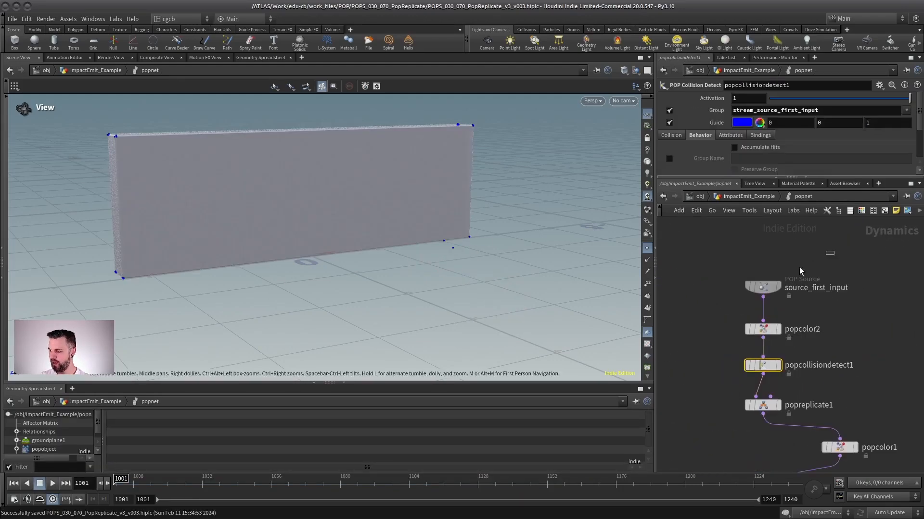
pyautogui.click(763, 288)
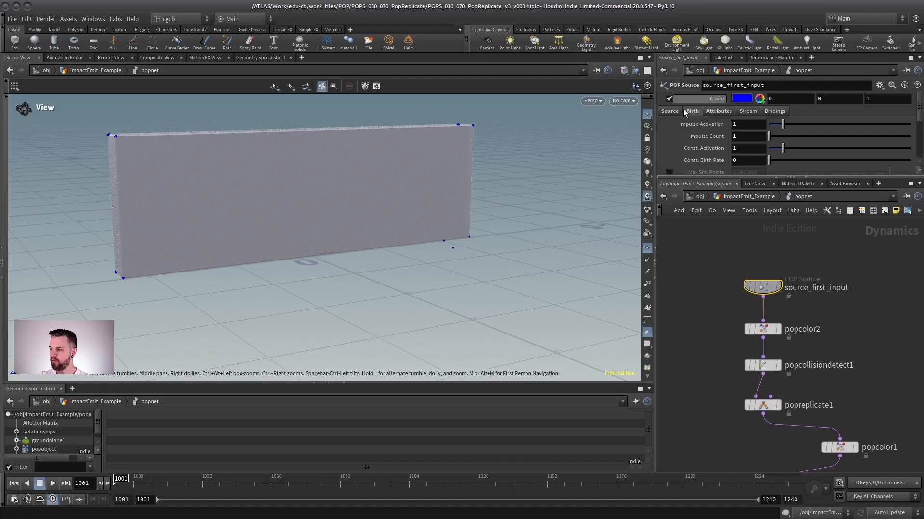
pyautogui.click(670, 111)
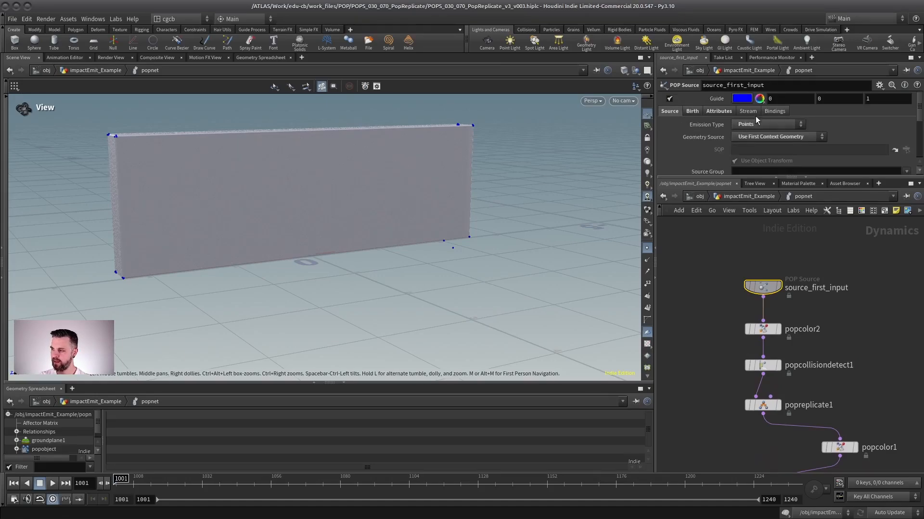
pyautogui.click(692, 111)
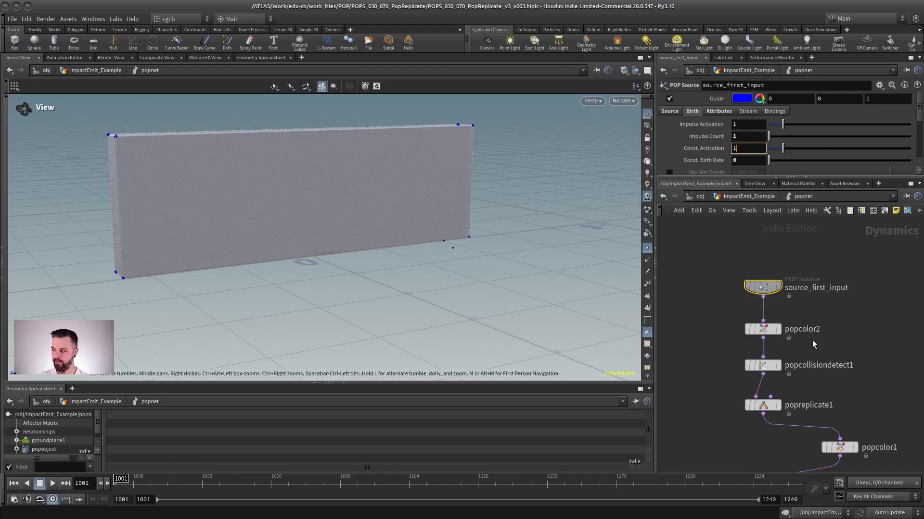
pyautogui.click(763, 329)
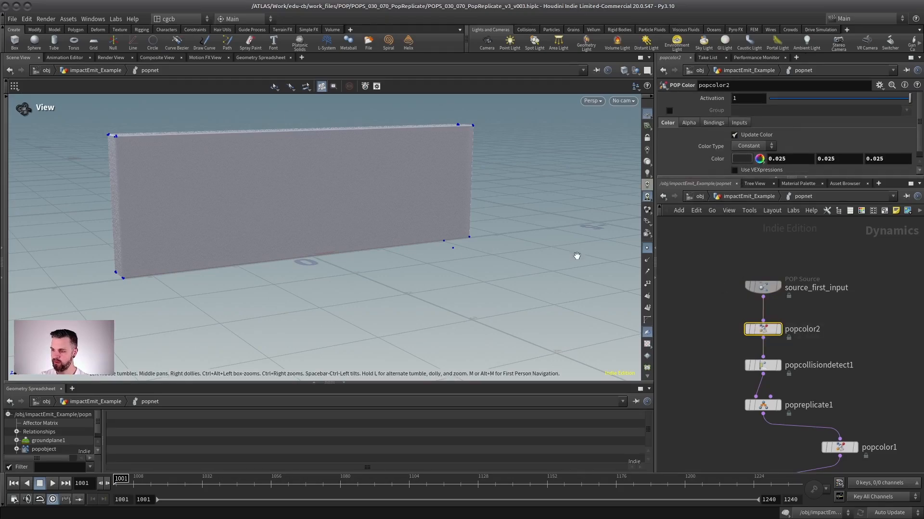
pyautogui.moveTo(490, 240); pyautogui.dragTo(512, 240)
pyautogui.scroll(3, 852, 315)
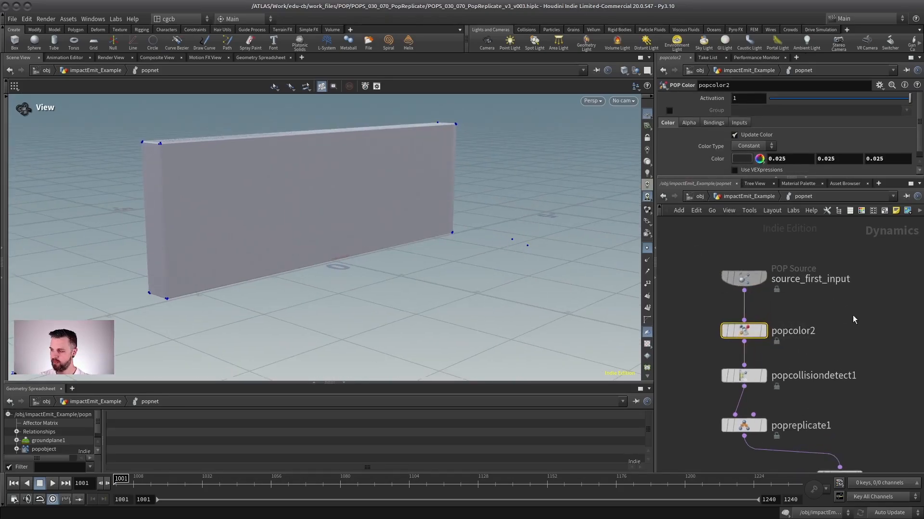
# Select and display popcollisiondetect1, and enlarge the parameter area to show its full Behavior settings
pyautogui.click(757, 360)
pyautogui.click(726, 361)
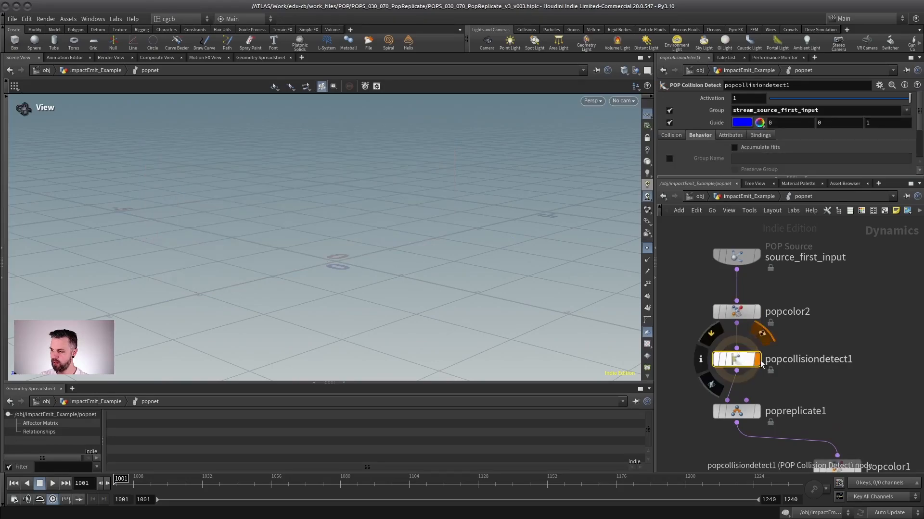
pyautogui.moveTo(729, 109); pyautogui.dragTo(823, 120)
pyautogui.moveTo(766, 178); pyautogui.dragTo(754, 264)
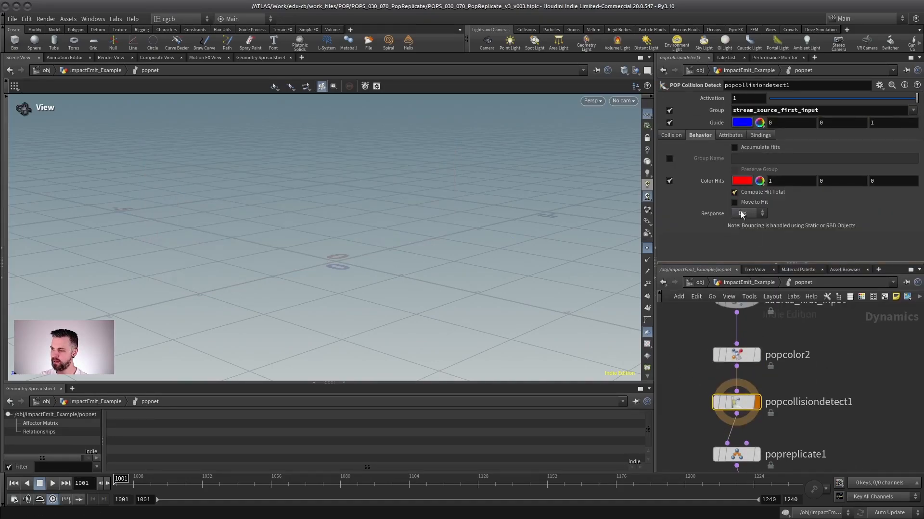
# Set the display back to the output node at the end of the popnet network, and return to the replicate chain
pyautogui.moveTo(813, 412); pyautogui.dragTo(816, 357, button='middle')
pyautogui.scroll(-3, 813, 371)
pyautogui.middleClick(792, 361)
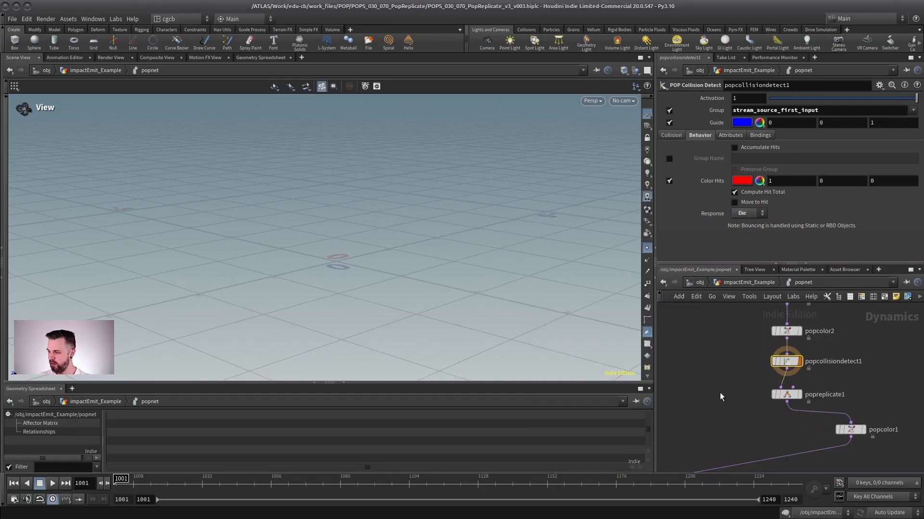
pyautogui.moveTo(712, 403); pyautogui.dragTo(781, 288, button='middle')
pyautogui.click(747, 443)
pyautogui.moveTo(838, 345); pyautogui.dragTo(695, 460, button='middle')
pyautogui.moveTo(741, 347); pyautogui.dragTo(728, 389, button='middle')
pyautogui.scroll(2, 795, 381)
pyautogui.moveTo(795, 380); pyautogui.dragTo(774, 344, button='middle')
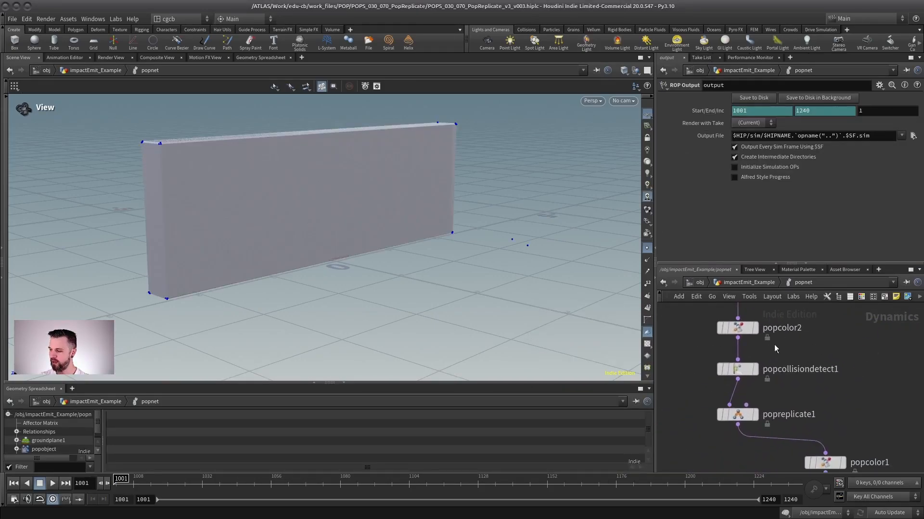
# Examine popreplicate1's Group expression and velocity Variance settings, and compare the variance axes with the wall's orientation
pyautogui.click(749, 411)
pyautogui.moveTo(739, 416); pyautogui.dragTo(751, 390, button='middle')
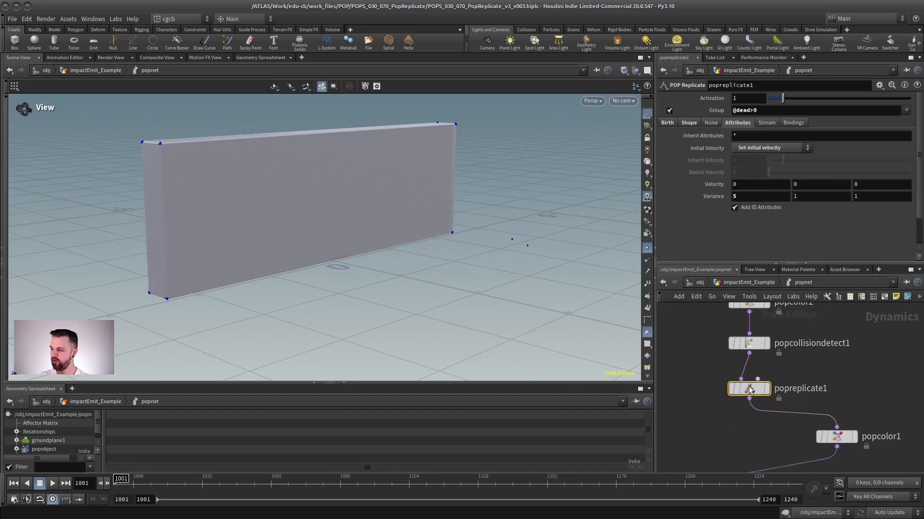
pyautogui.doubleClick(744, 111)
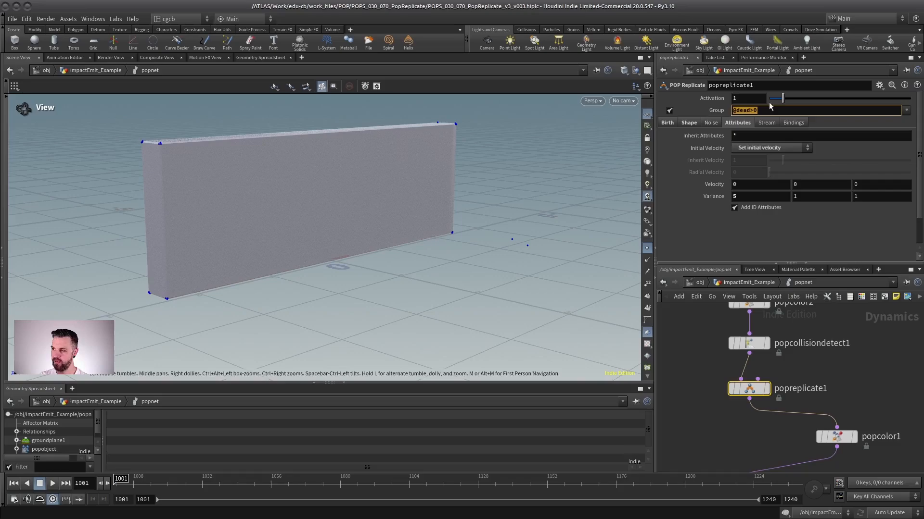
pyautogui.click(753, 197)
pyautogui.press('Tab')
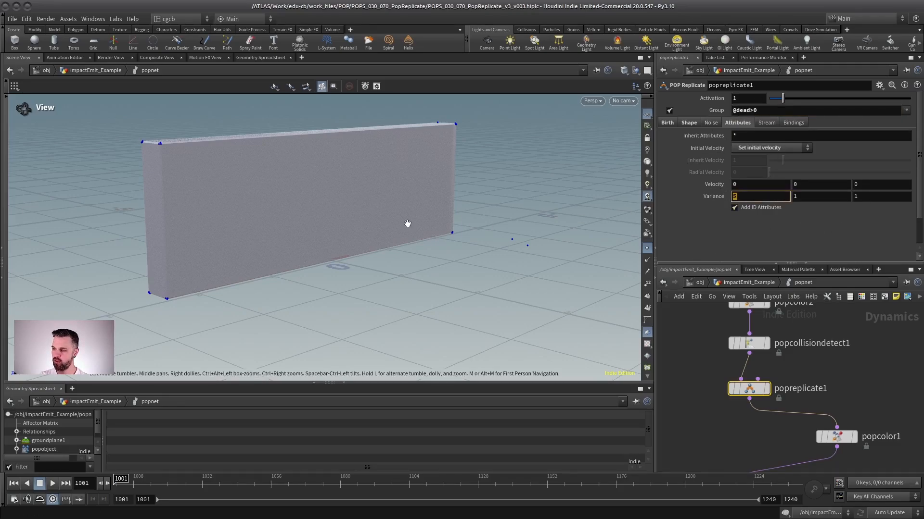
pyautogui.moveTo(408, 223); pyautogui.dragTo(404, 215)
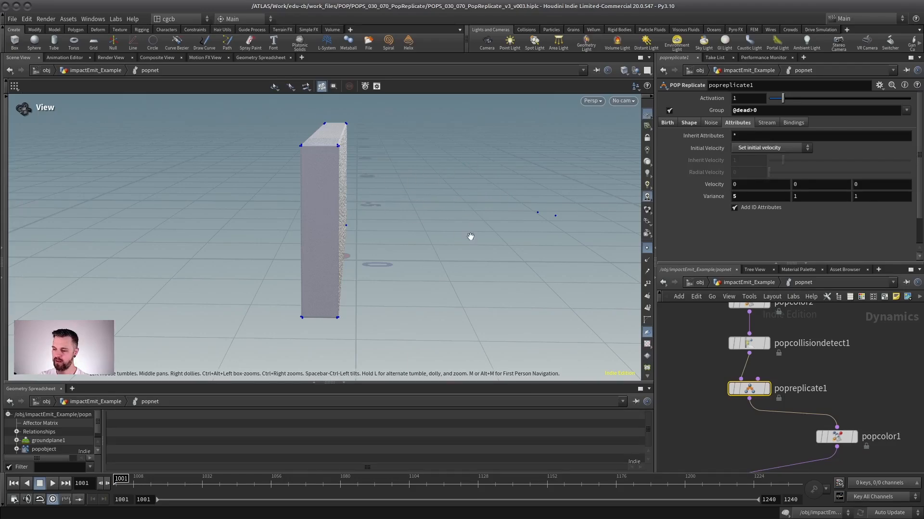
pyautogui.moveTo(471, 237); pyautogui.dragTo(416, 187)
pyautogui.click(831, 195)
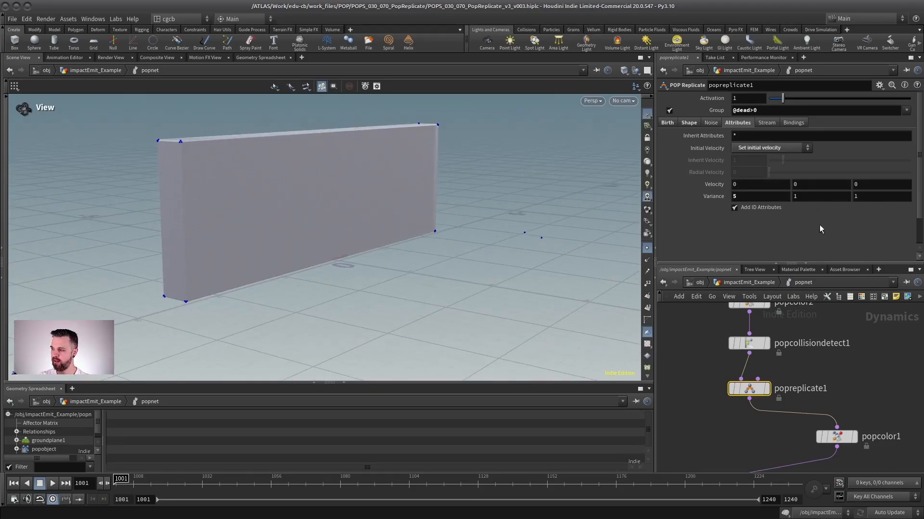
# Review the Shape and Birth settings of popreplicate1 and the color settings of popcolor1
pyautogui.click(688, 123)
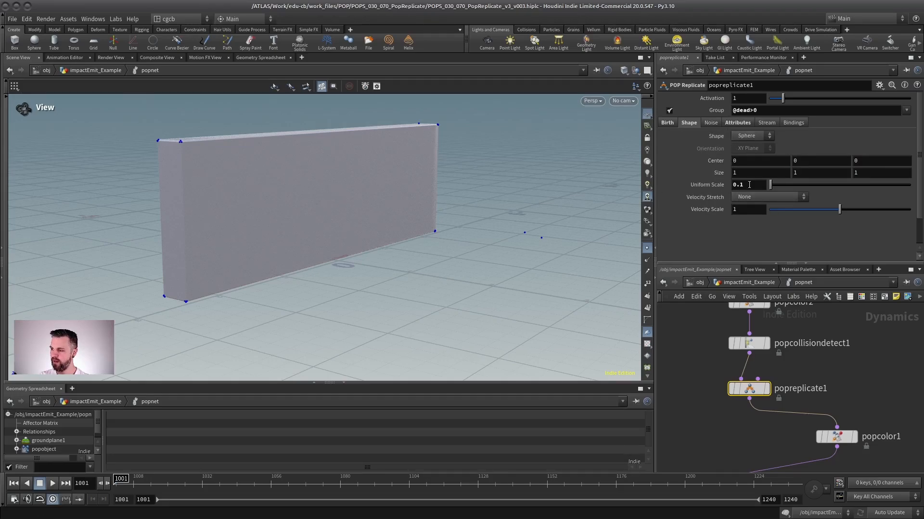
pyautogui.click(667, 123)
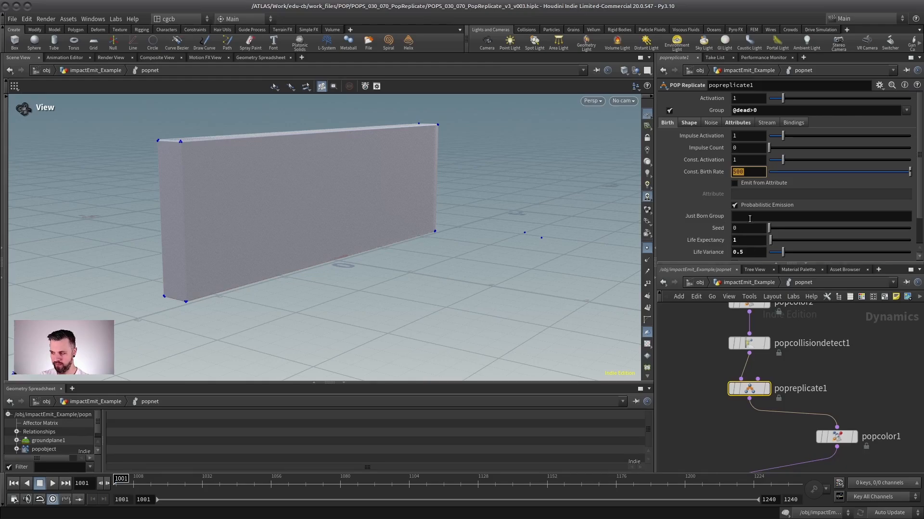
pyautogui.moveTo(851, 403); pyautogui.dragTo(819, 367, button='middle')
pyautogui.scroll(1, 819, 366)
pyautogui.click(802, 404)
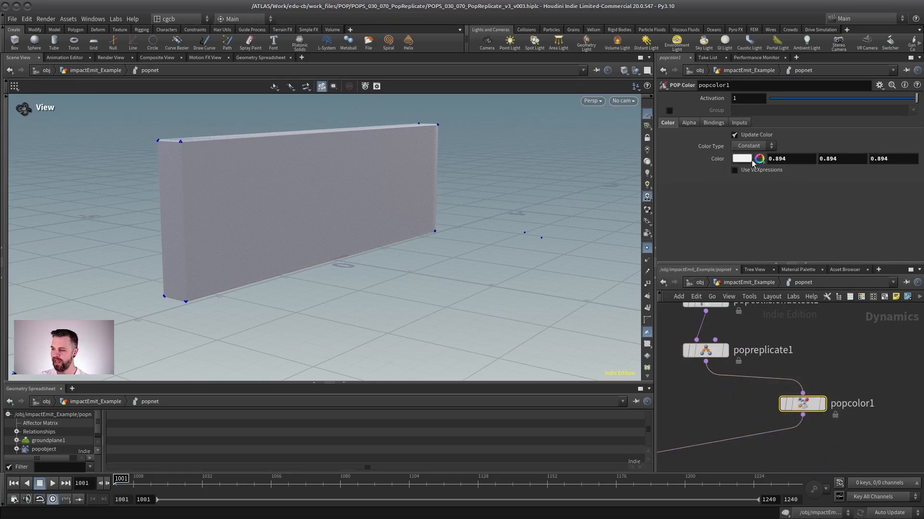
# Return to the impactEmit_Example level and play the popnet simulation to watch the impact particles
pyautogui.press('u')
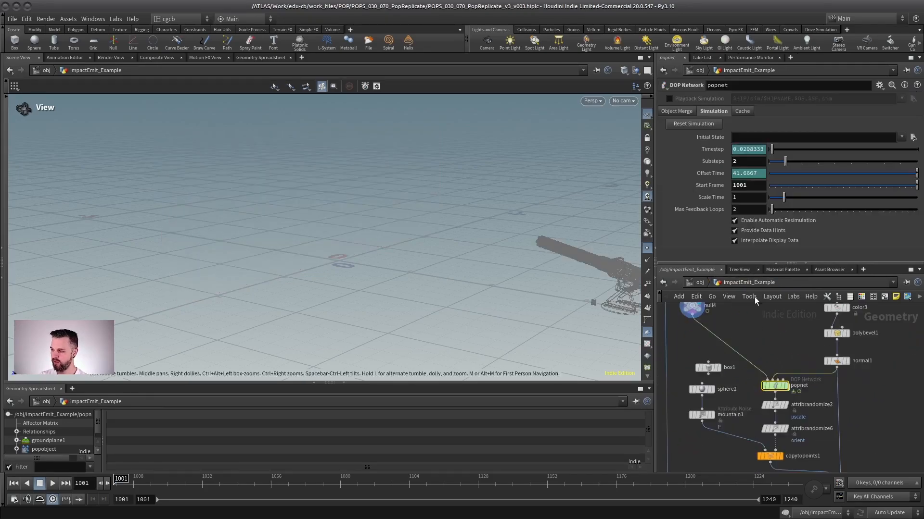
pyautogui.scroll(3, 792, 367)
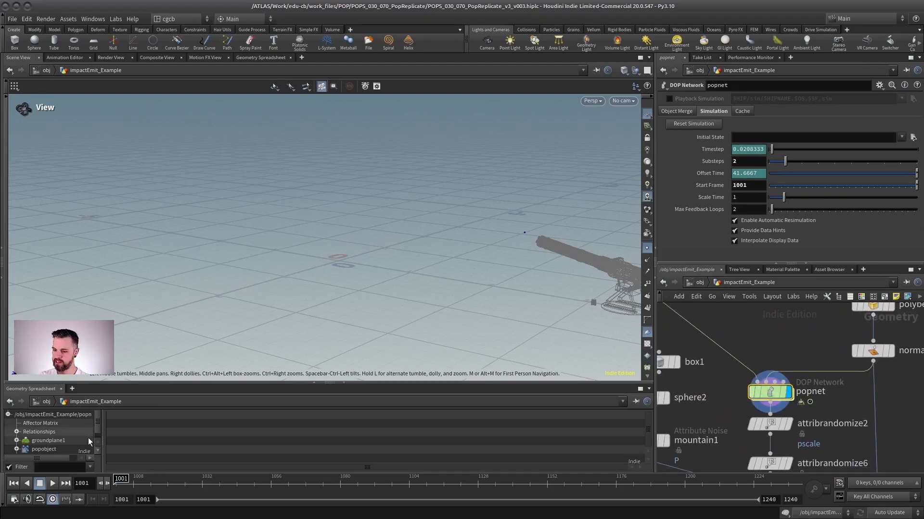
pyautogui.click(51, 485)
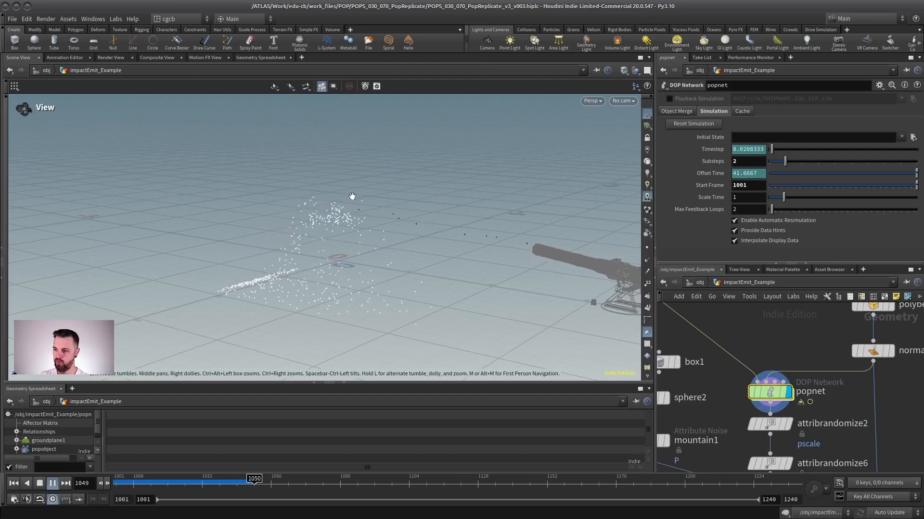
pyautogui.click(52, 483)
# Display mountain1 to examine the debris shape, and review the pscale and orient randomize nodes below popnet
pyautogui.moveTo(819, 444); pyautogui.dragTo(838, 373, button='middle')
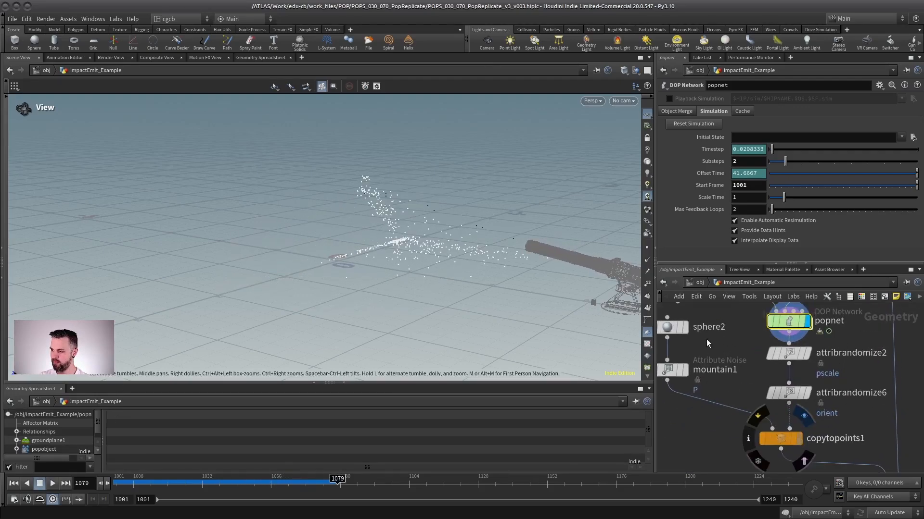
pyautogui.click(669, 369)
pyautogui.click(669, 369)
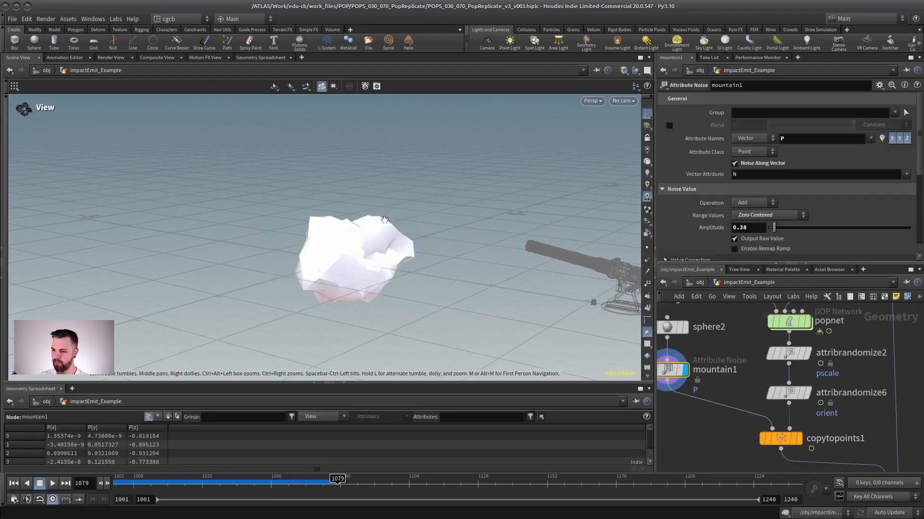
pyautogui.click(808, 353)
pyautogui.click(789, 356)
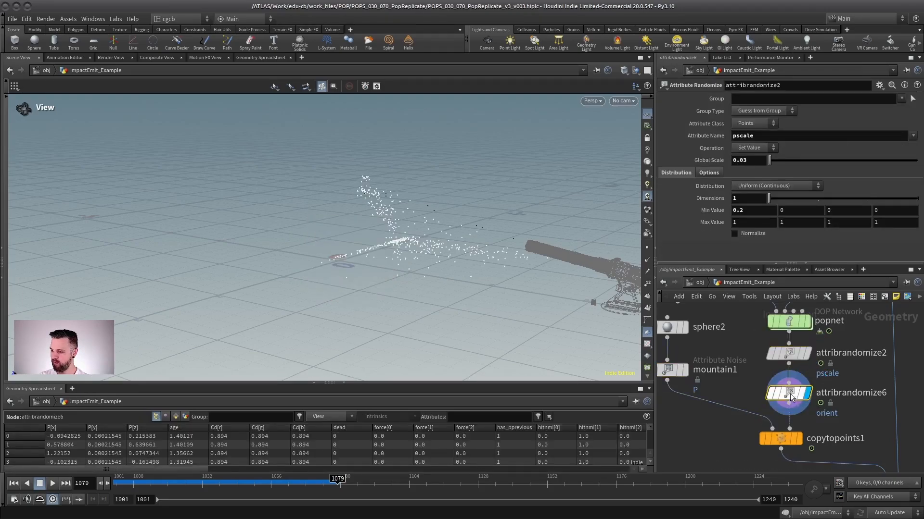
# Display copytopoints1 and play the animation from the first frame to examine the debris copied onto the particles
pyautogui.click(800, 439)
pyautogui.click(782, 438)
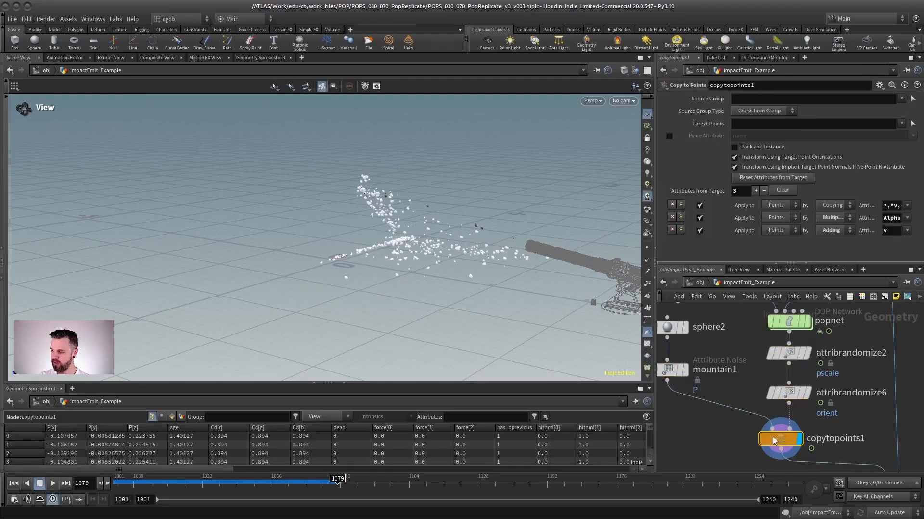
pyautogui.click(14, 484)
pyautogui.click(53, 484)
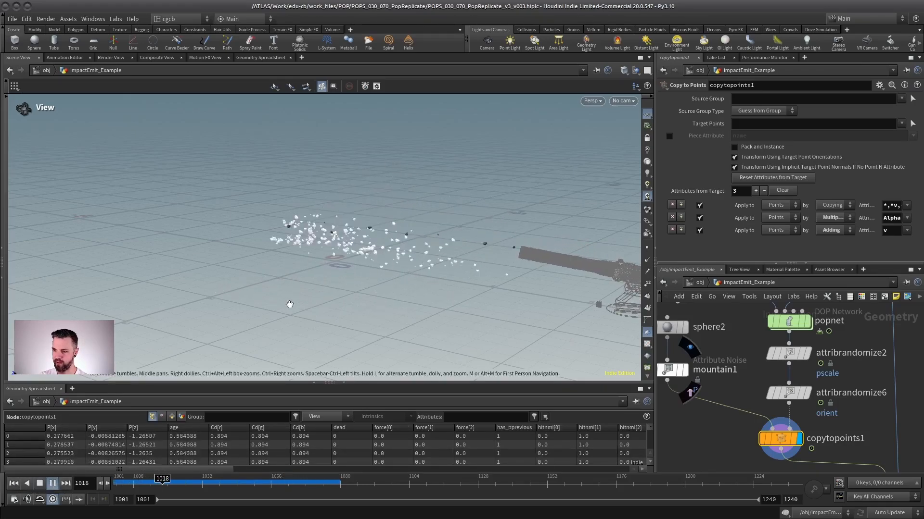
pyautogui.click(52, 483)
# Display merge1 and play the animation from the start to view the debris together with the wall
pyautogui.moveTo(837, 410); pyautogui.dragTo(803, 410, button='right')
pyautogui.moveTo(909, 433); pyautogui.dragTo(821, 383, button='middle')
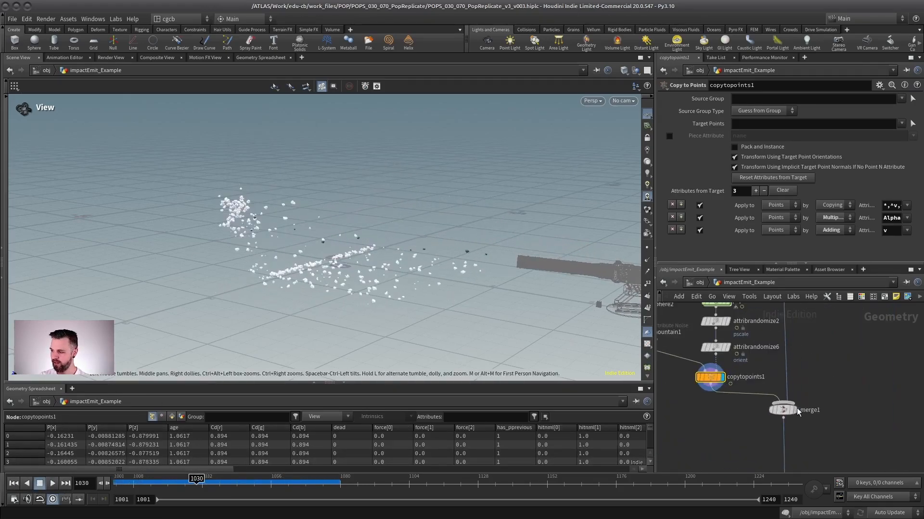
pyautogui.click(795, 409)
pyautogui.click(783, 410)
pyautogui.click(13, 484)
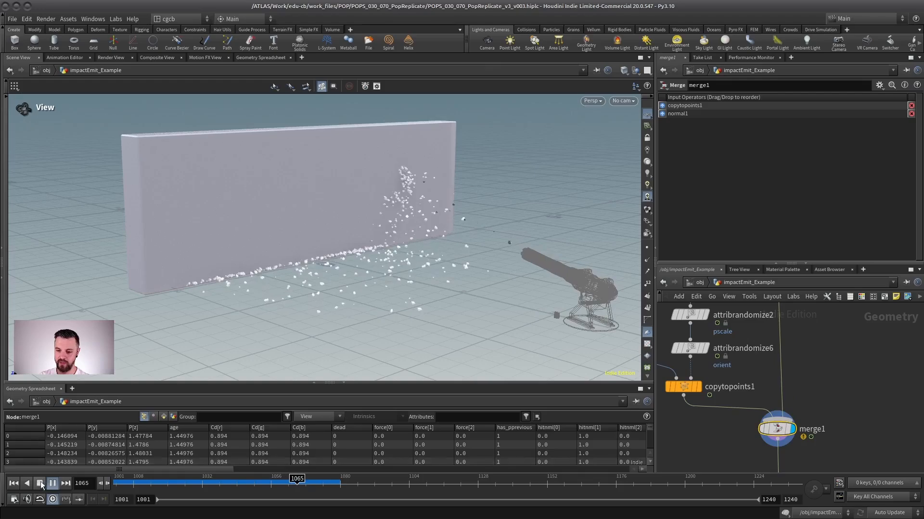
pyautogui.press('Up')
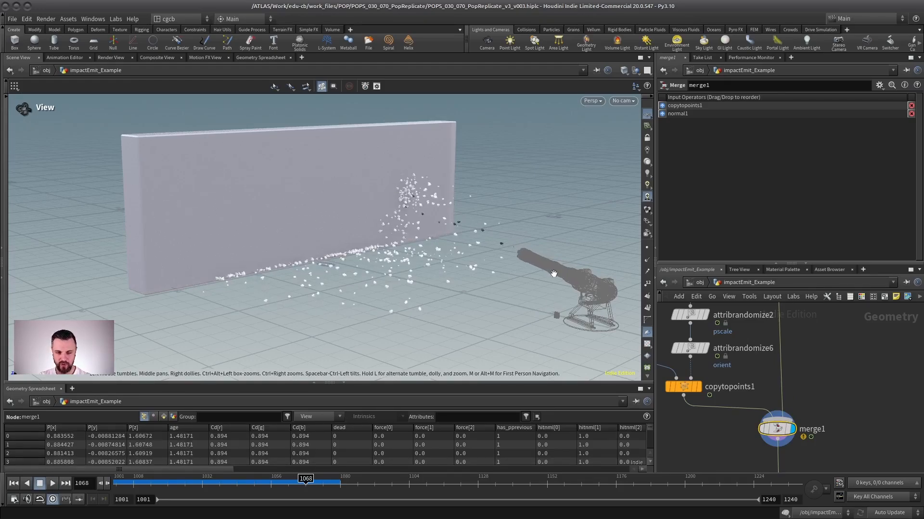
# Display the Wall2 box in wireframe to examine its dense polygon grid
pyautogui.scroll(-6, 708, 372)
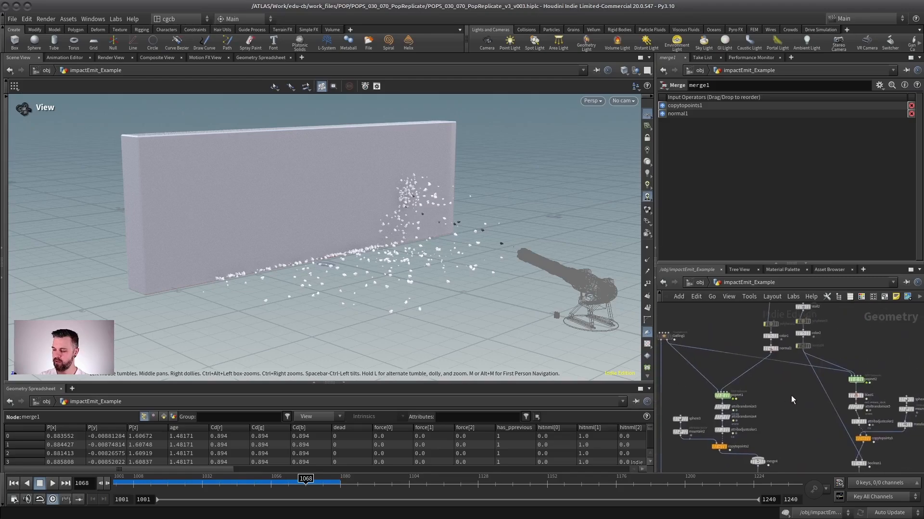
pyautogui.scroll(2, 845, 355)
pyautogui.moveTo(845, 355); pyautogui.dragTo(835, 408, button='middle')
pyautogui.moveTo(744, 264); pyautogui.dragTo(745, 148)
pyautogui.scroll(1, 777, 262)
pyautogui.click(744, 285)
pyautogui.press('w')
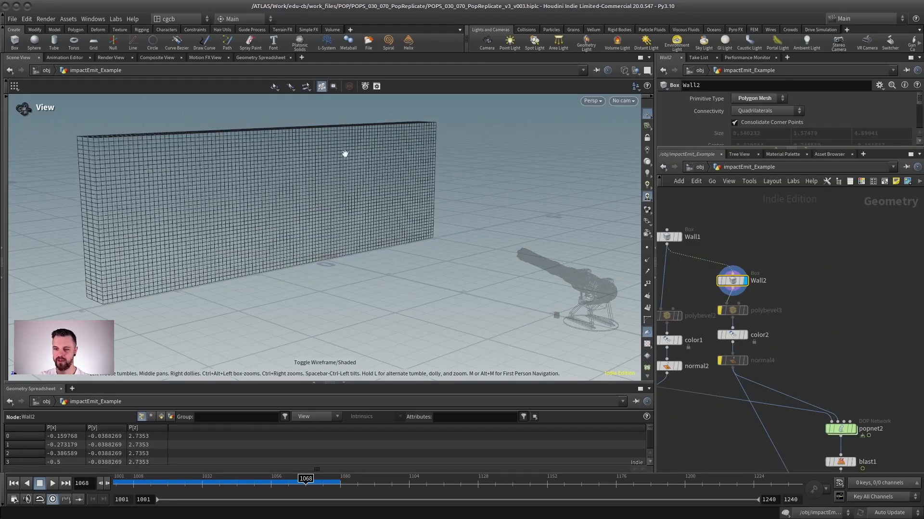
# Display the popnet2 DOP network that Wall2 feeds, and play its simulation
pyautogui.moveTo(832, 394); pyautogui.dragTo(743, 273, button='middle')
pyautogui.press('h')
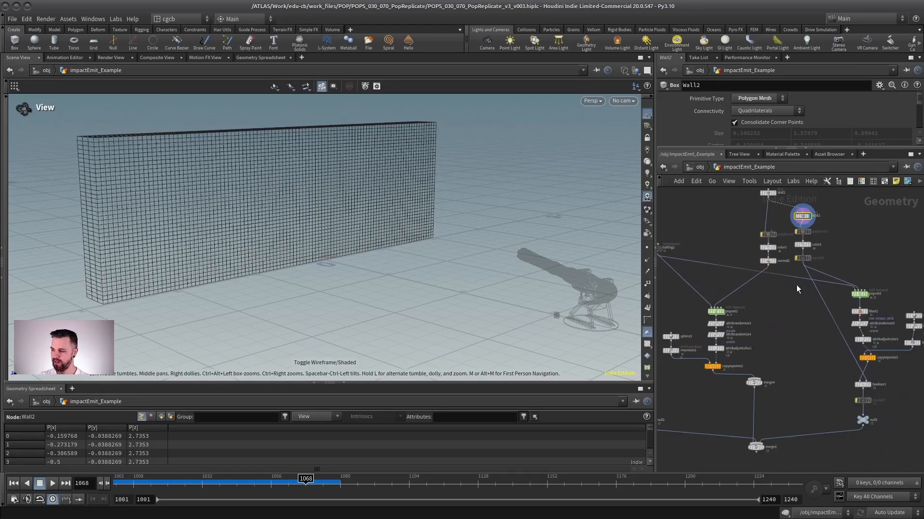
pyautogui.scroll(3, 860, 289)
pyautogui.click(860, 308)
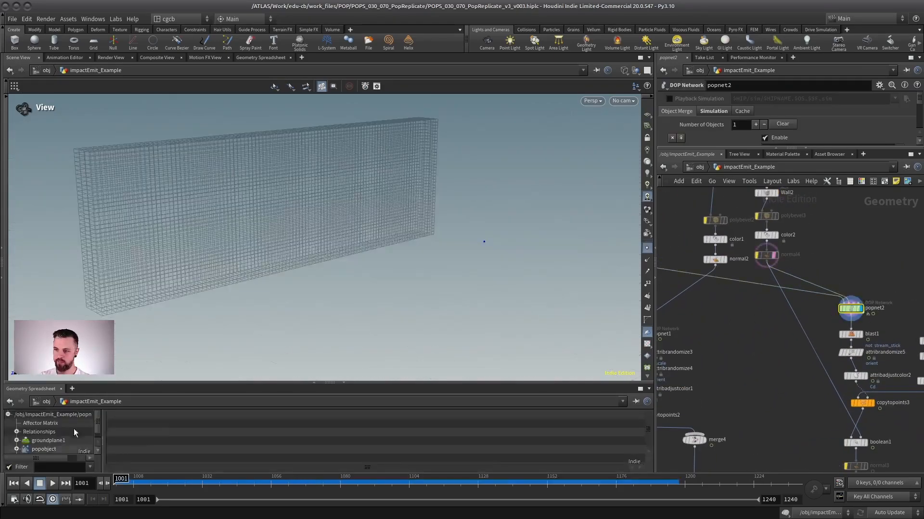
pyautogui.click(53, 483)
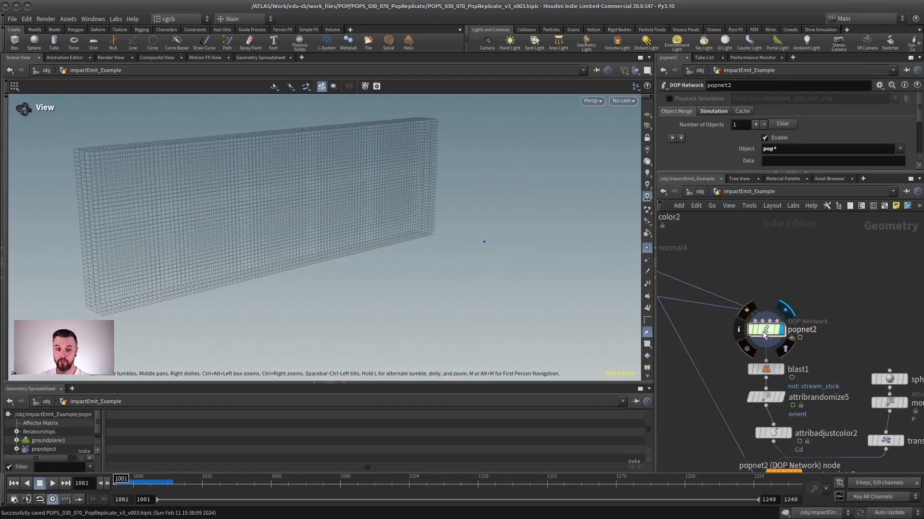
# Open the popnet2 DOP network to show its particle nodes
pyautogui.doubleClick(763, 331)
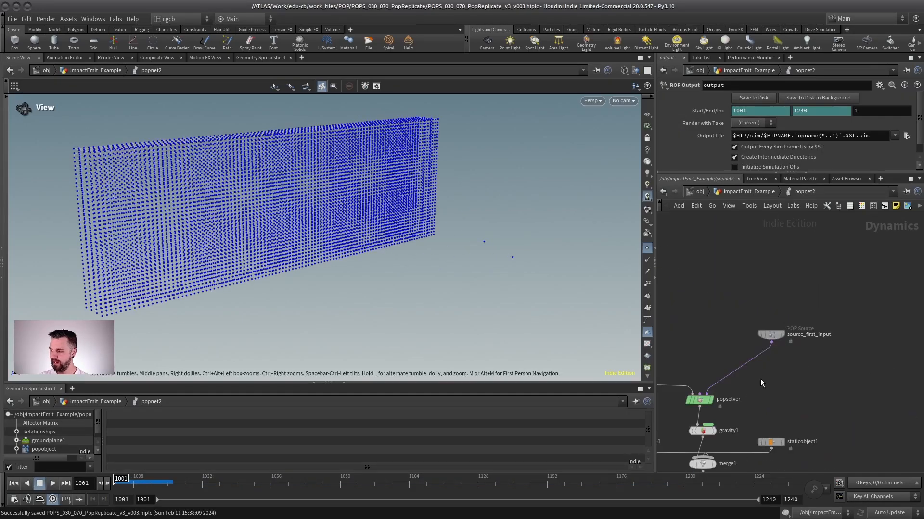
# Inspect the popsolver's Collision Behavior settings inside popnet2, and view the network's particles against the wall from the geometry level
pyautogui.click(776, 340)
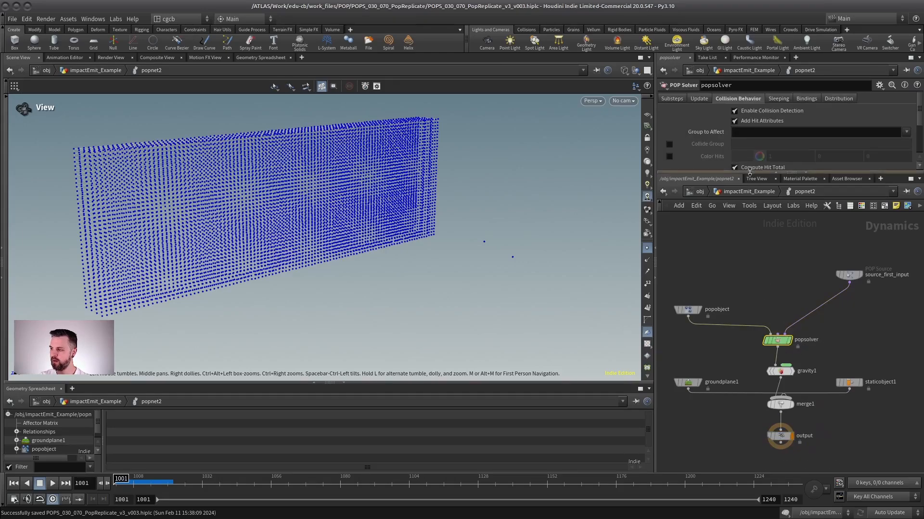
pyautogui.moveTo(745, 173); pyautogui.dragTo(721, 252)
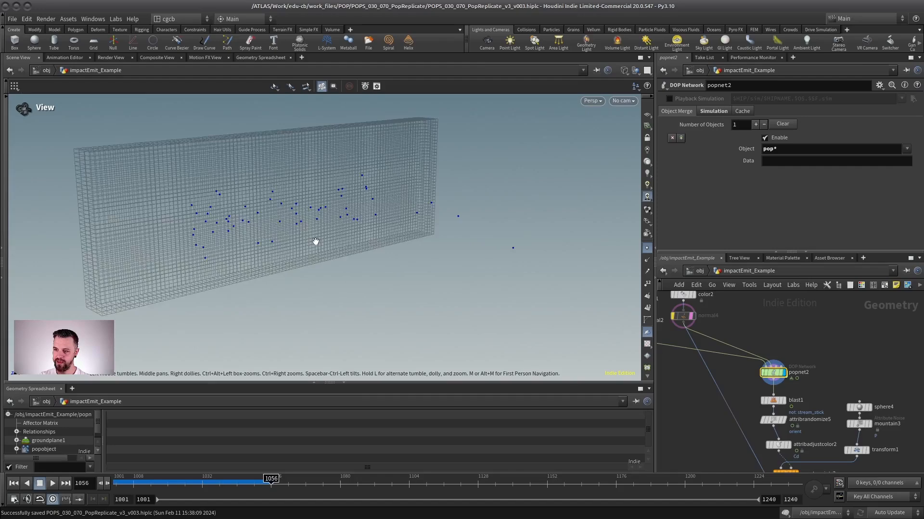
pyautogui.moveTo(315, 241); pyautogui.dragTo(504, 160)
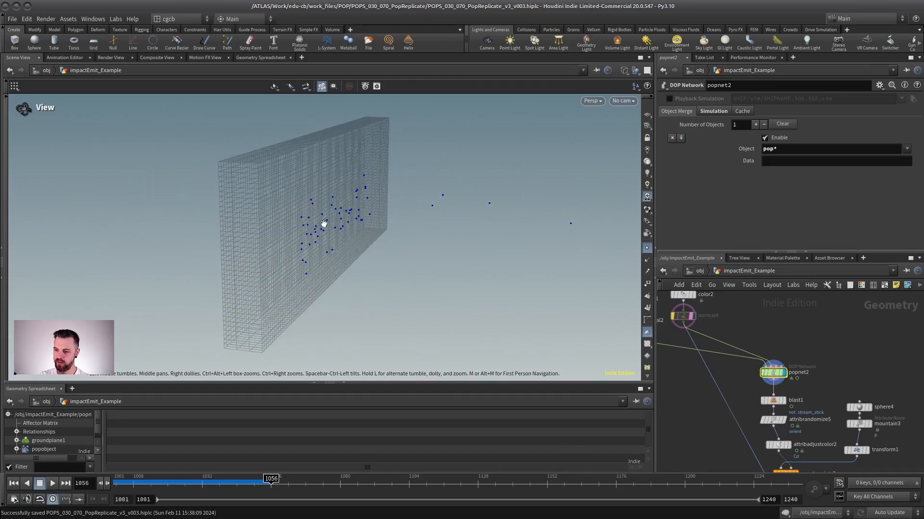
pyautogui.scroll(4, 794, 327)
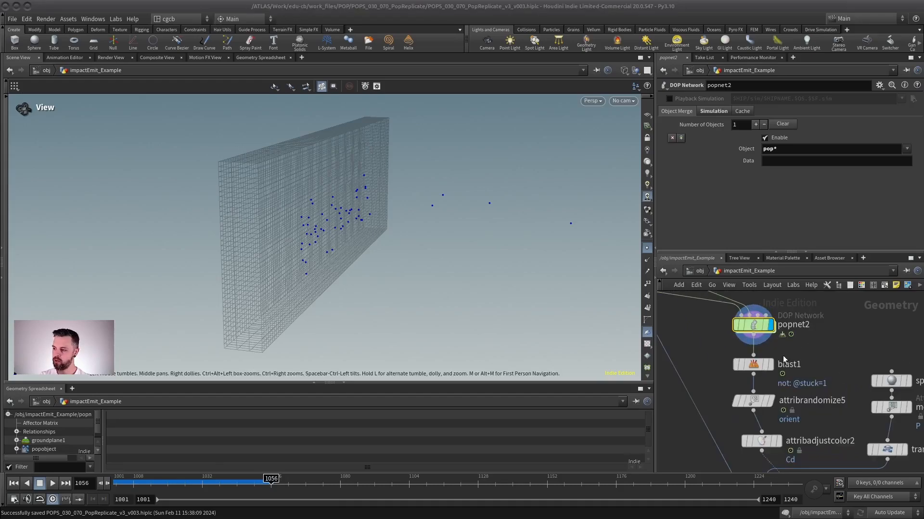
pyautogui.click(766, 364)
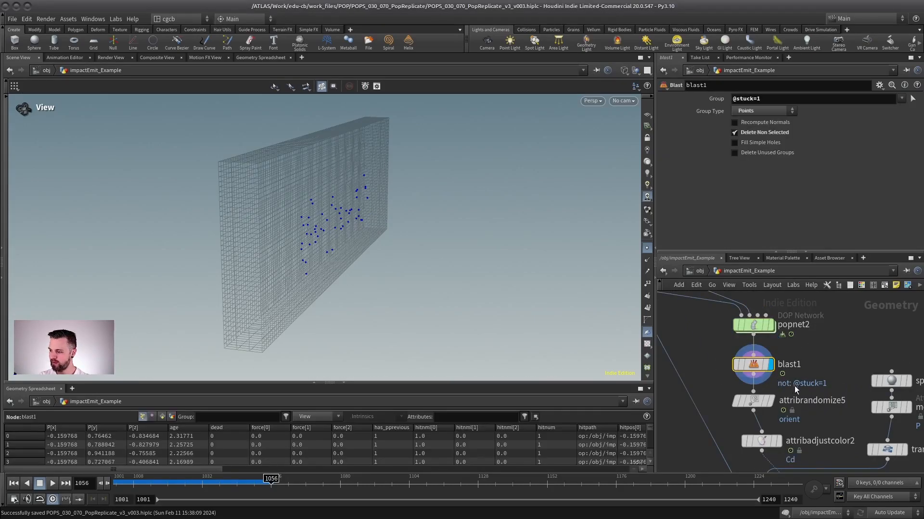
pyautogui.moveTo(761, 101); pyautogui.dragTo(733, 109)
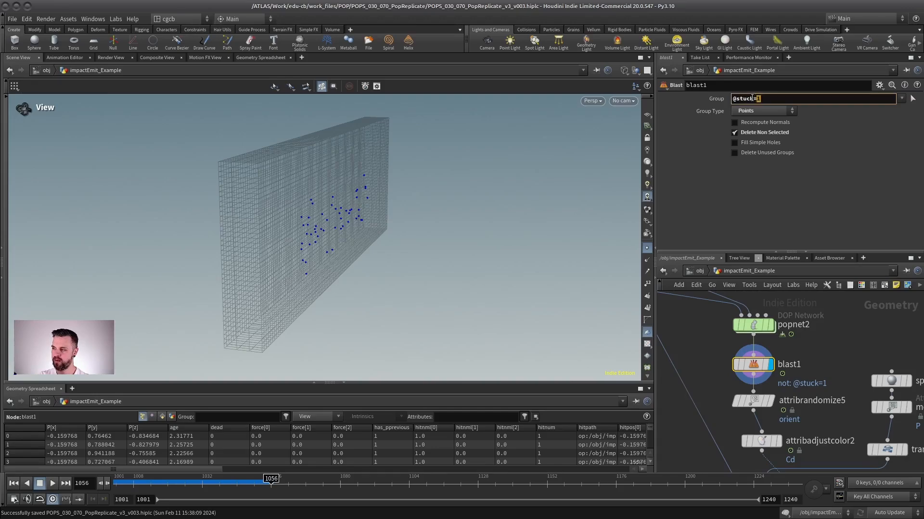
pyautogui.click(744, 179)
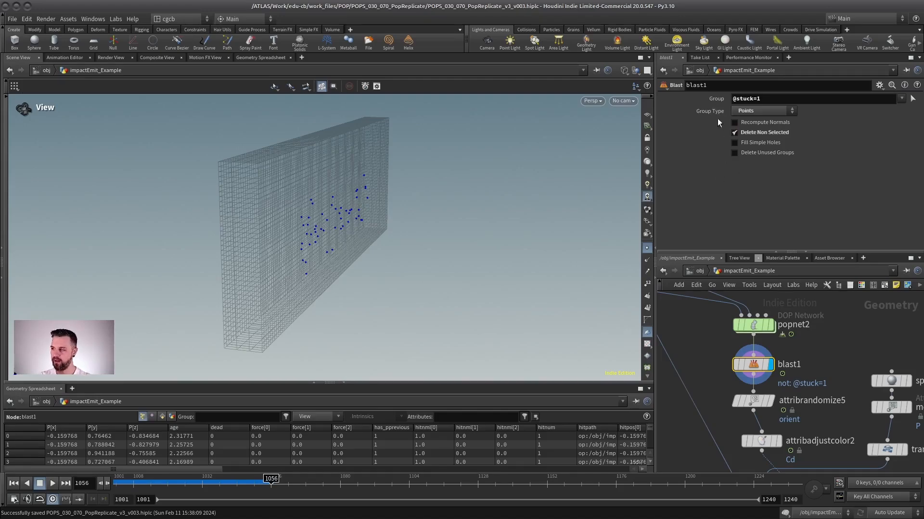
# Play blast1's stuck impact points from the first frame and stop the playback
pyautogui.moveTo(394, 207); pyautogui.dragTo(347, 246)
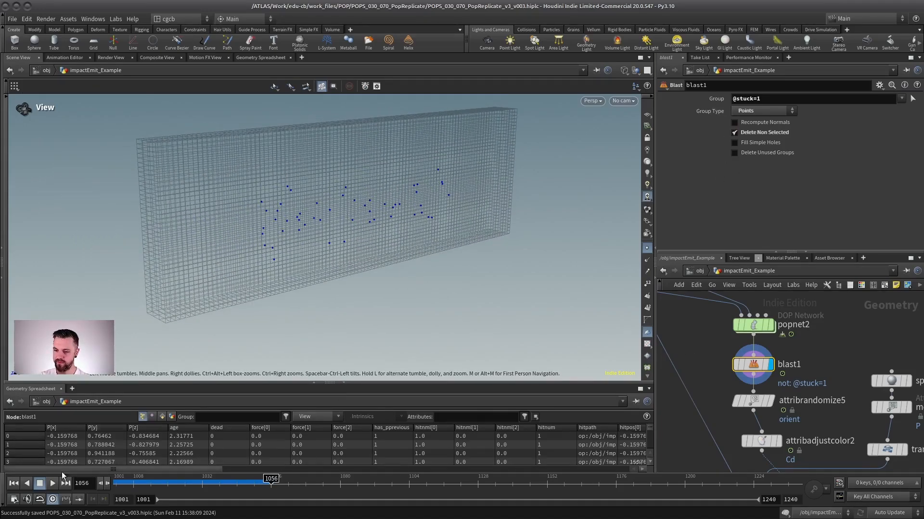
pyautogui.click(14, 484)
pyautogui.click(52, 483)
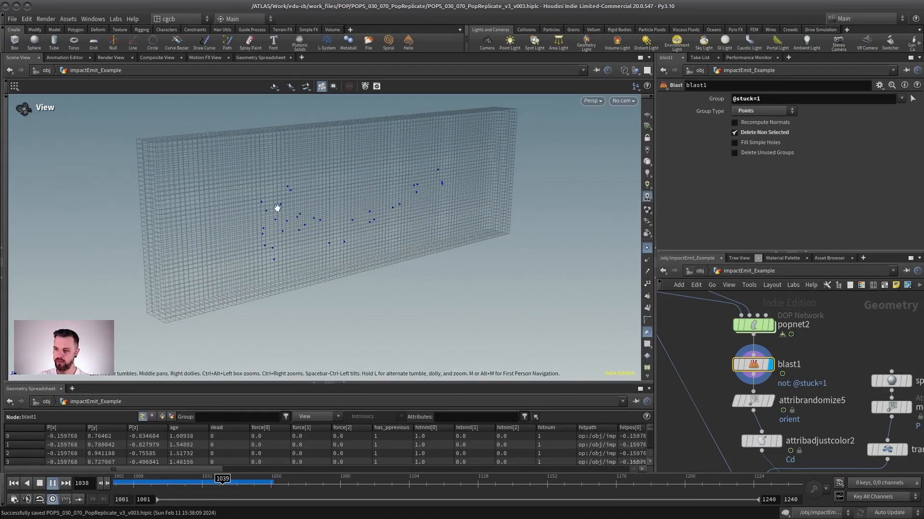
pyautogui.click(40, 483)
# Go through attribrandomize5 and attribadjustcolor2 below the blast, and display the copytopoints3 result
pyautogui.moveTo(772, 407); pyautogui.dragTo(734, 341, button='middle')
pyautogui.click(733, 335)
pyautogui.moveTo(730, 376); pyautogui.dragTo(722, 365)
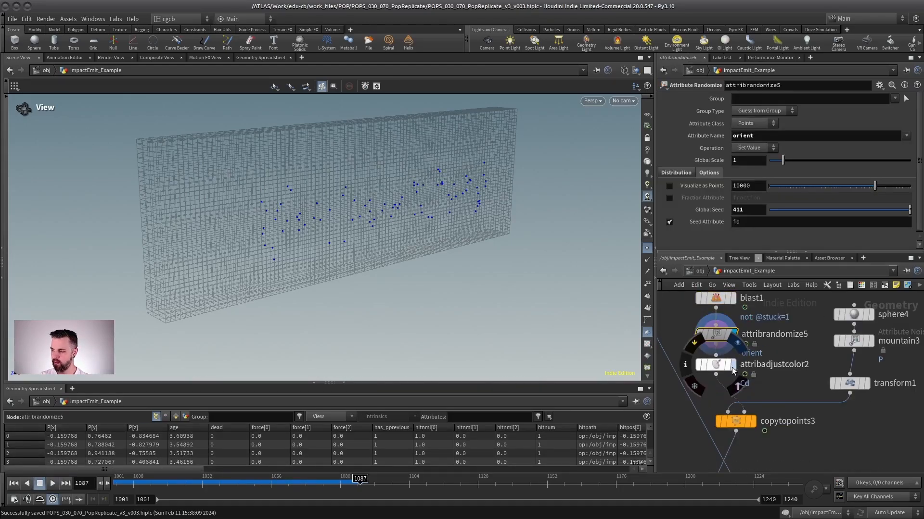
pyautogui.click(733, 365)
pyautogui.click(751, 422)
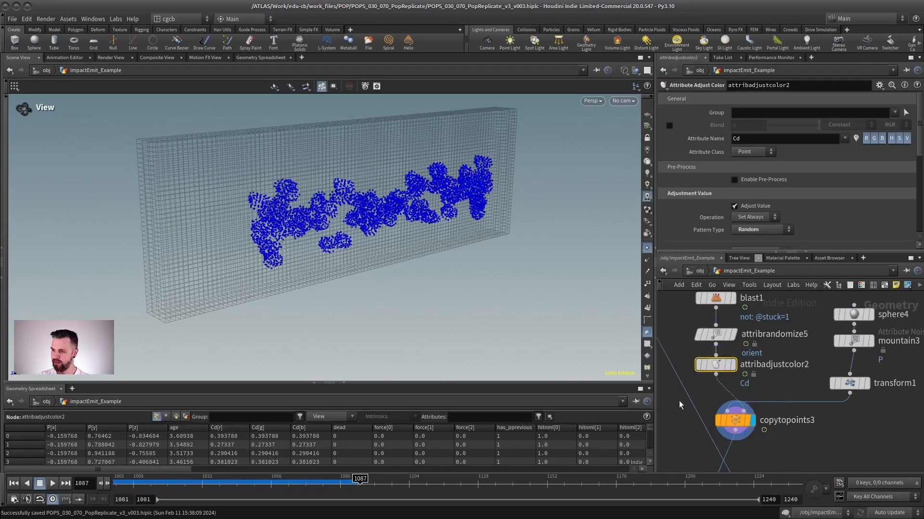
# Show the copied rock shapes shaded and scrub the timeline to frame 1065 to watch them appear along the wall
pyautogui.press('w')
pyautogui.moveTo(366, 236)
pyautogui.mouseDown()
pyautogui.moveTo(289, 231)
pyautogui.moveTo(375, 236)
pyautogui.moveTo(293, 240)
pyautogui.moveTo(312, 249)
pyautogui.mouseUp()
pyautogui.moveTo(166, 482); pyautogui.dragTo(297, 482)
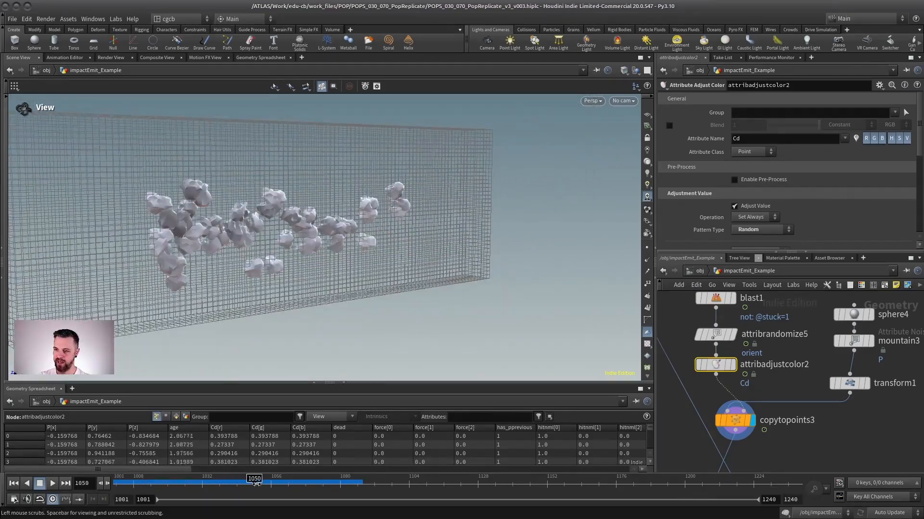
# Display boolean1 and scrub the timeline to frame 1069 to watch the rock shapes being subtracted from the wall
pyautogui.moveTo(847, 466); pyautogui.dragTo(895, 362, button='middle')
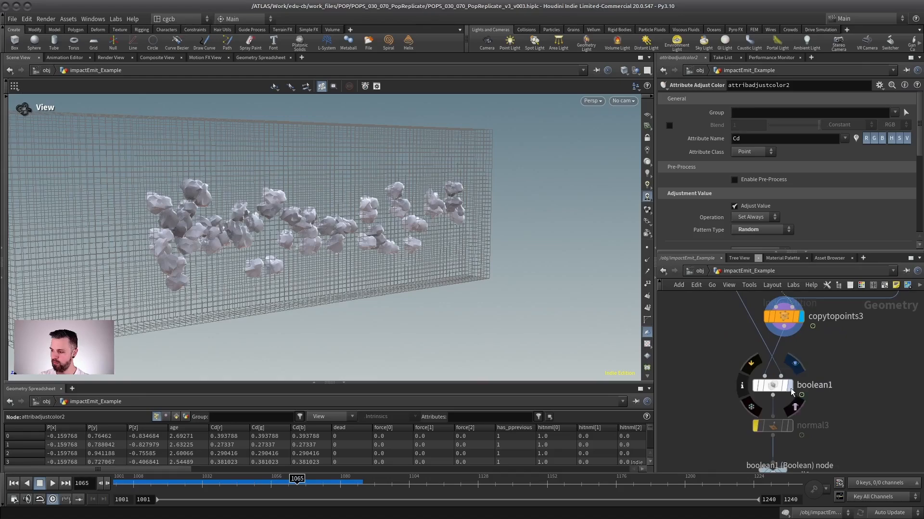
pyautogui.click(789, 385)
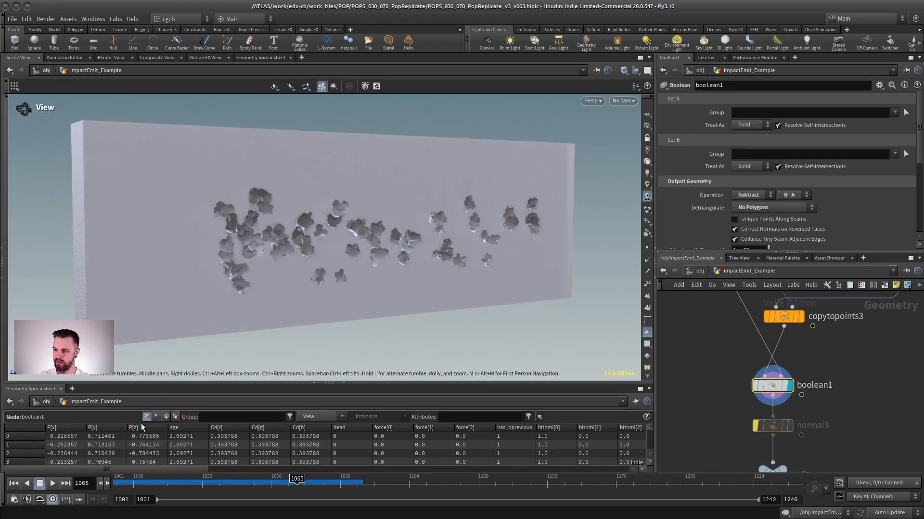
pyautogui.moveTo(138, 484); pyautogui.dragTo(313, 484)
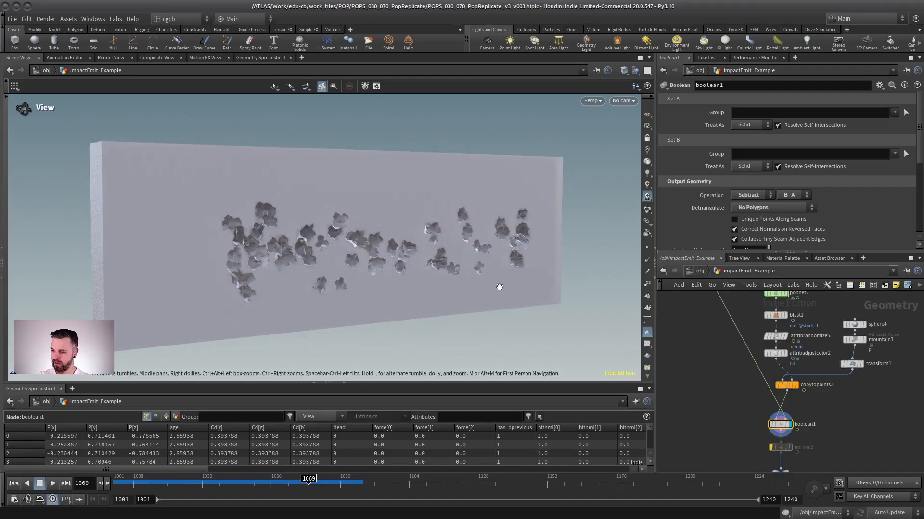
# Examine the cut wall's mesh in wireframe and wire-over-shaded display, and restore plain shading
pyautogui.press('w')
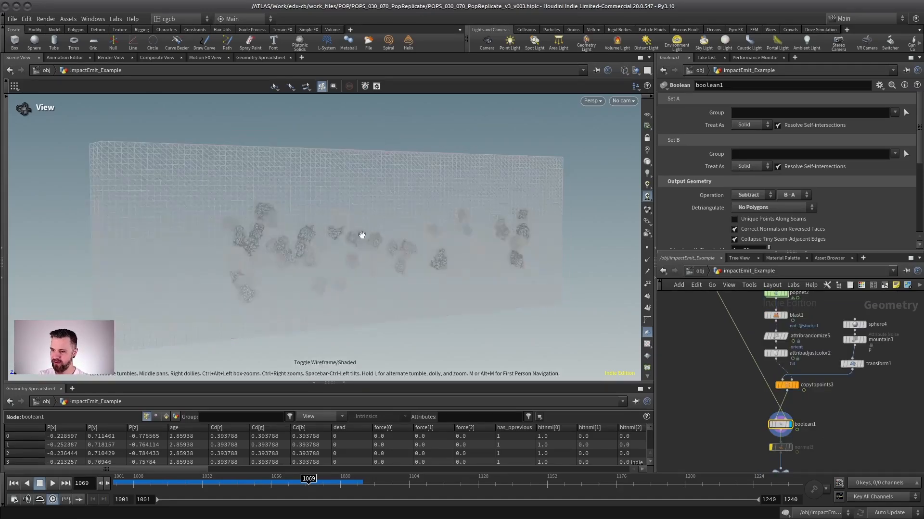
pyautogui.press('w')
pyautogui.press('w')
pyautogui.moveTo(374, 249); pyautogui.dragTo(419, 178)
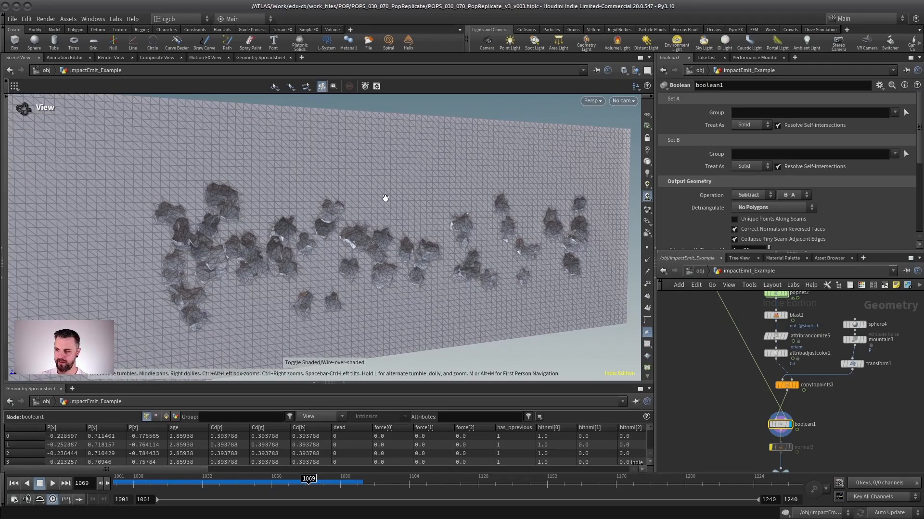
pyautogui.press('w')
# Display merge3 to show the damaged wall together with the debris and the gatling gun
pyautogui.scroll(-3, 736, 384)
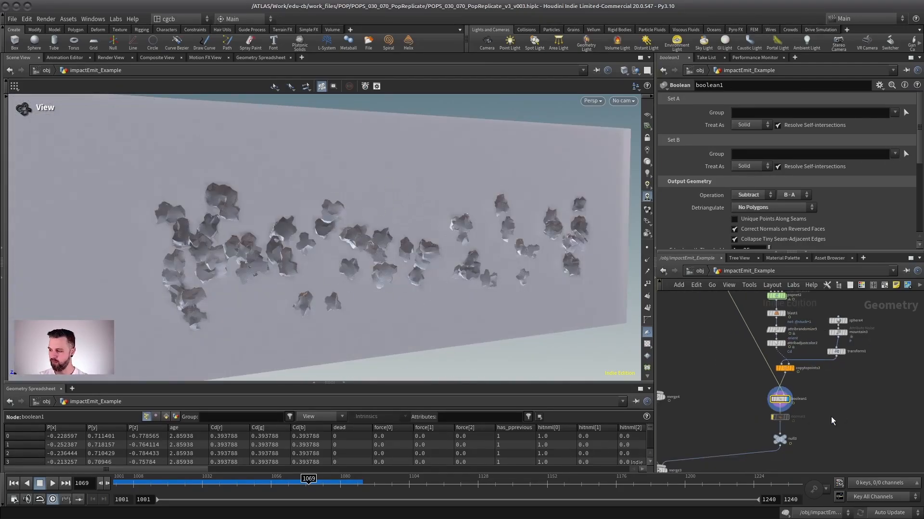
pyautogui.moveTo(732, 414); pyautogui.dragTo(821, 374, button='middle')
pyautogui.scroll(3, 772, 405)
pyautogui.moveTo(748, 377); pyautogui.dragTo(810, 411, button='middle')
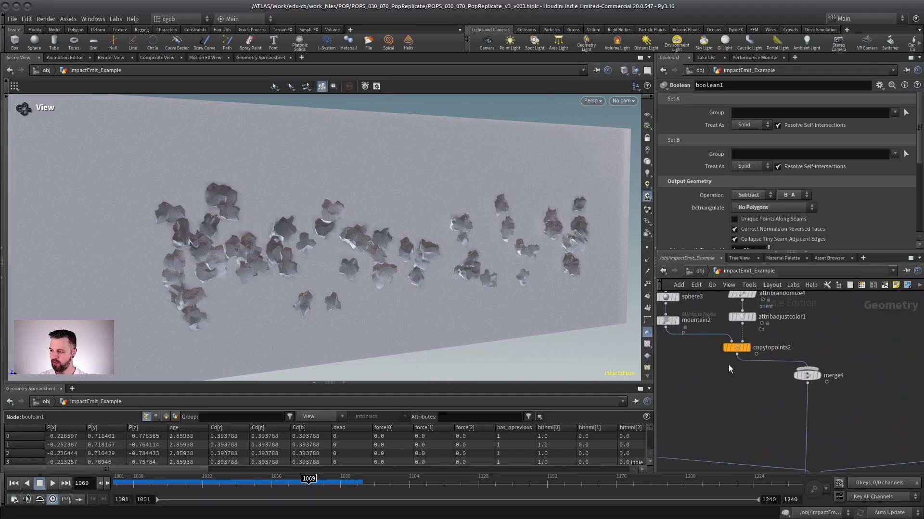
pyautogui.moveTo(736, 397); pyautogui.dragTo(713, 330, button='middle')
pyautogui.click(792, 420)
pyautogui.click(790, 422)
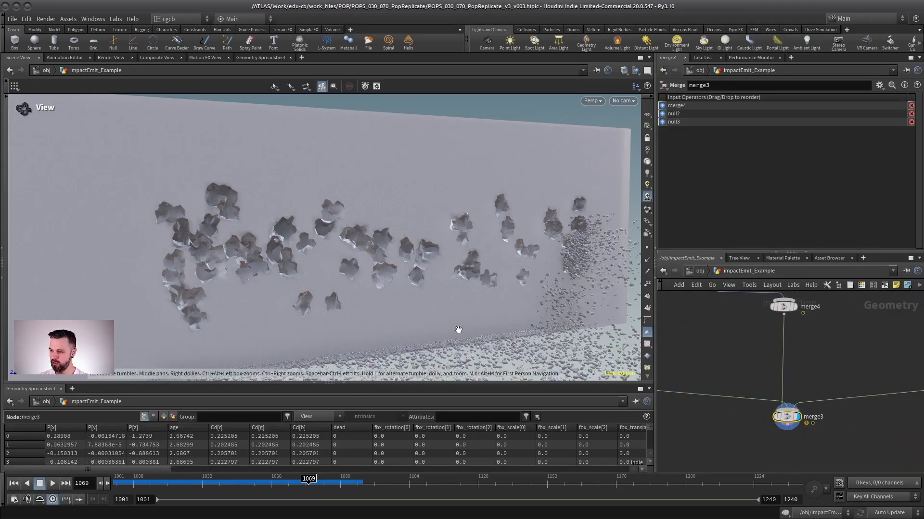
# Frame the whole wall and gatling gun, and play the combined merge3 animation from the first frame
pyautogui.moveTo(457, 330); pyautogui.dragTo(282, 295, button='right')
pyautogui.moveTo(282, 295)
pyautogui.mouseDown()
pyautogui.moveTo(264, 317)
pyautogui.moveTo(288, 305)
pyautogui.mouseUp()
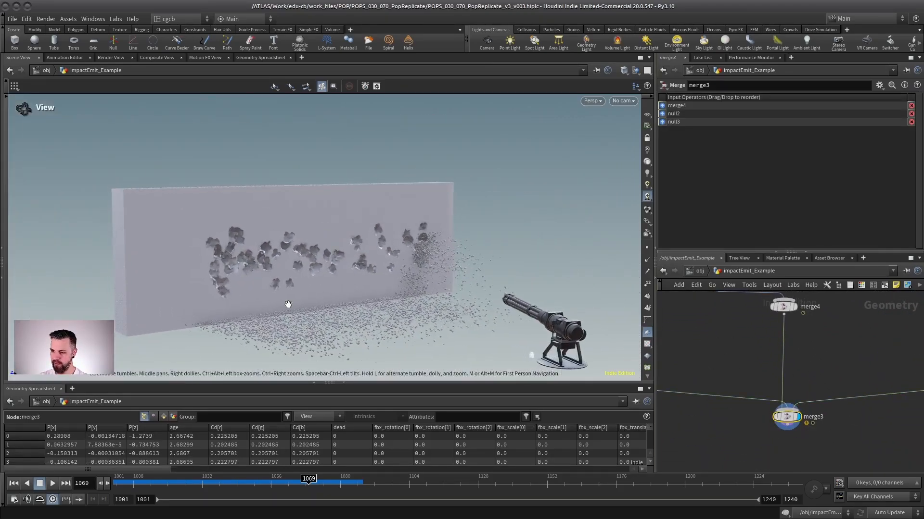
pyautogui.click(14, 484)
pyautogui.click(53, 484)
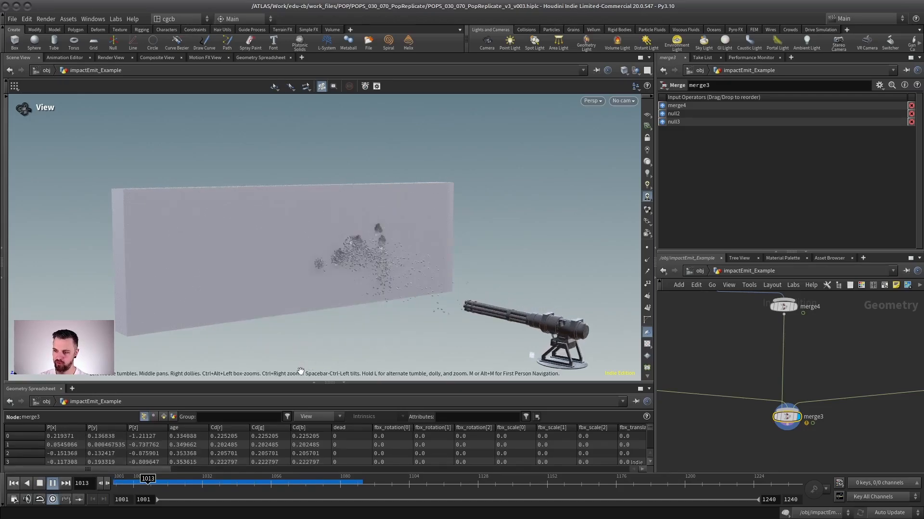